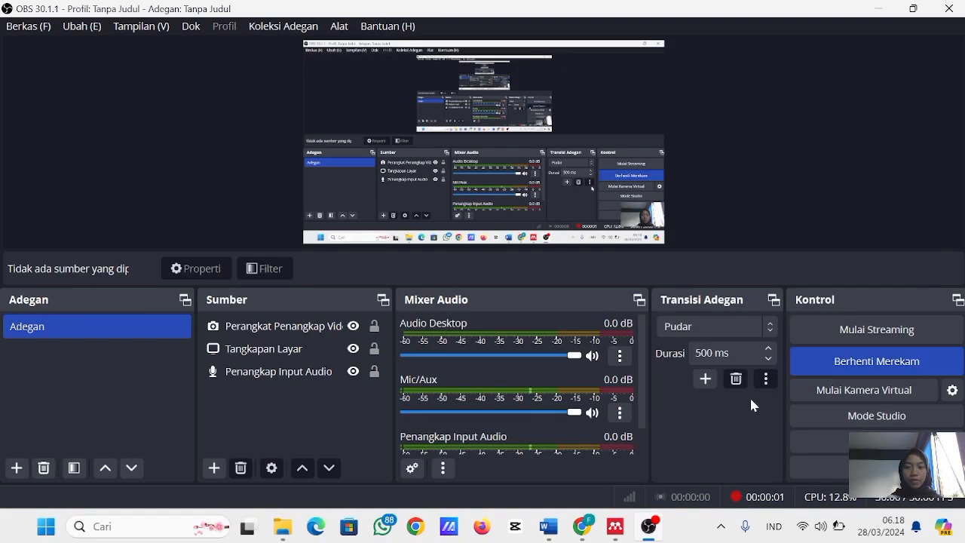
- Switch to the Word document Dokumen2 and review the cover page title and the start of the HALAMAN PERSETUJUAN page
mouse_move(556, 535)
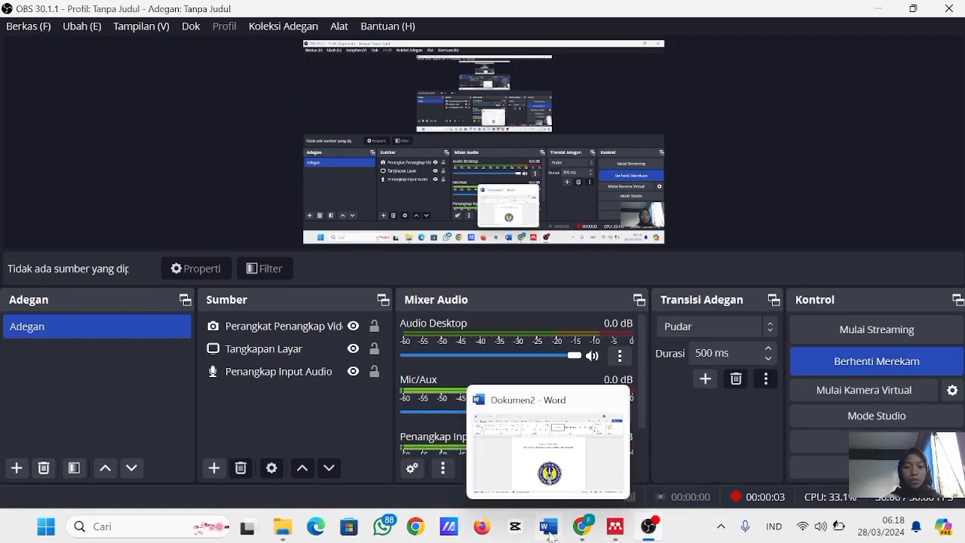
click(560, 449)
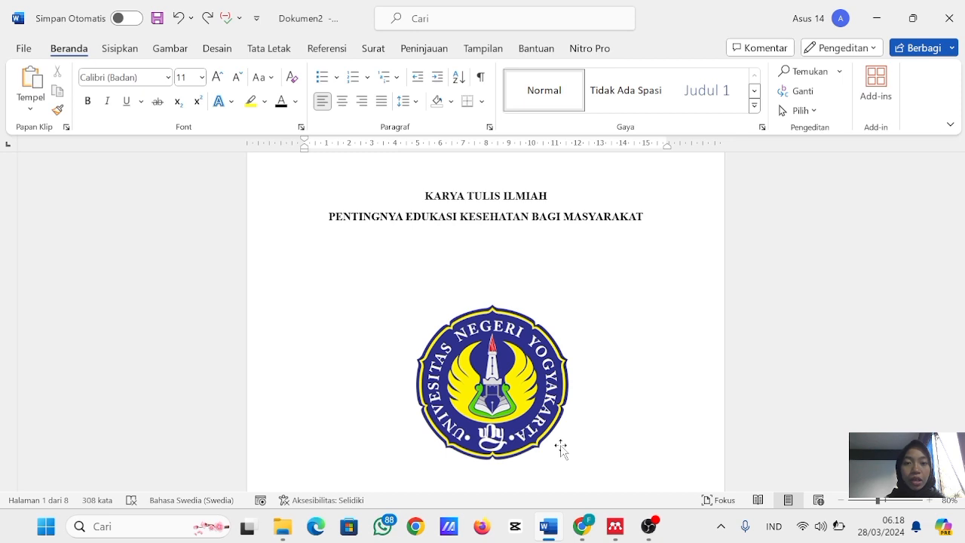
drag(426, 196, 607, 225)
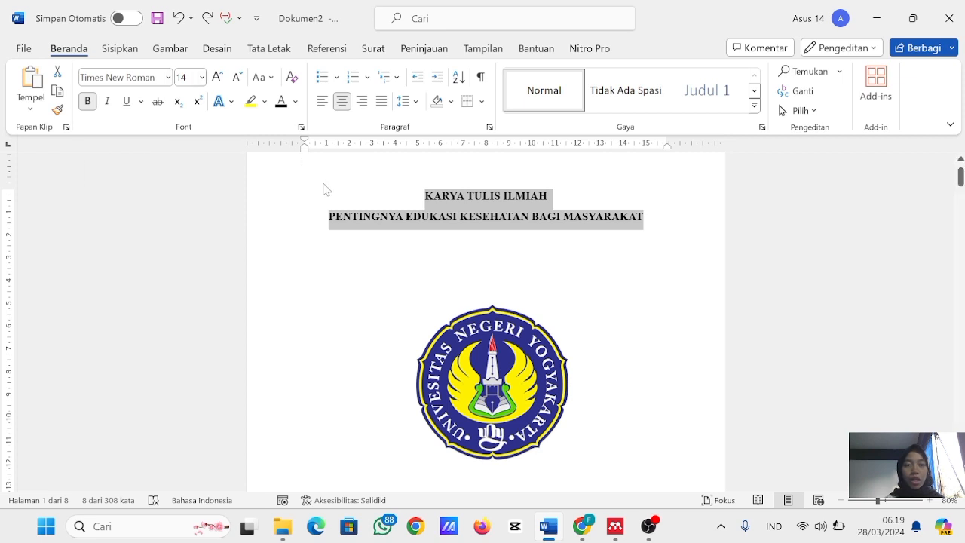
scroll(466, 354, down, 6)
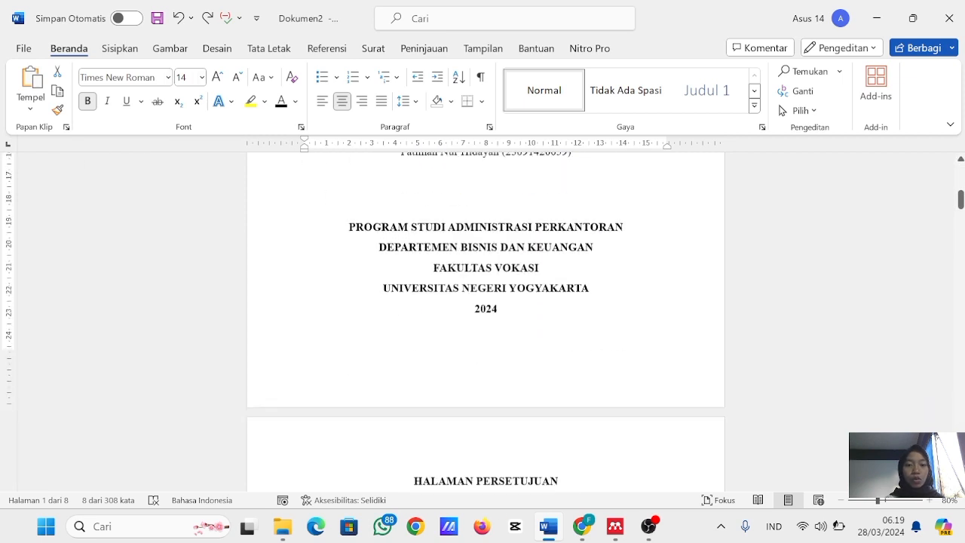
scroll(489, 441, down, 3)
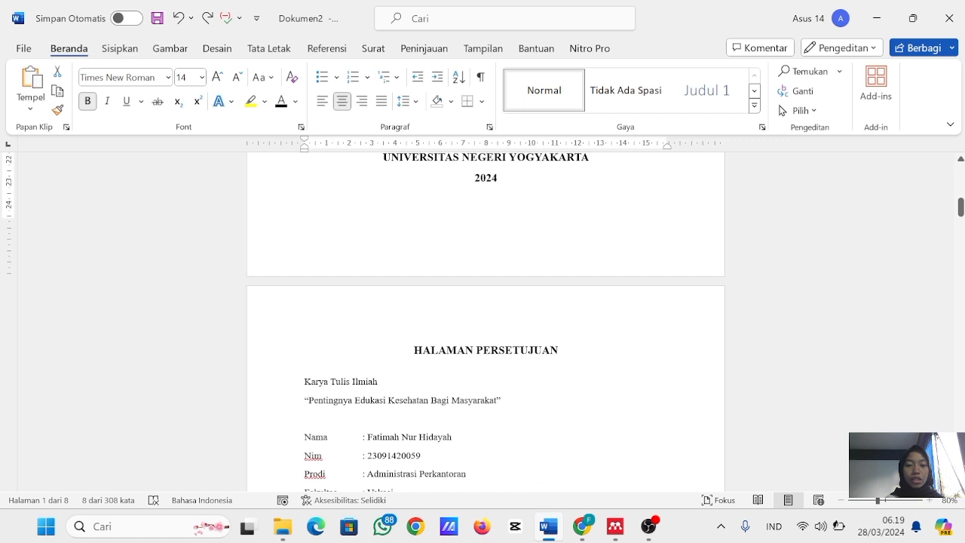
click(512, 453)
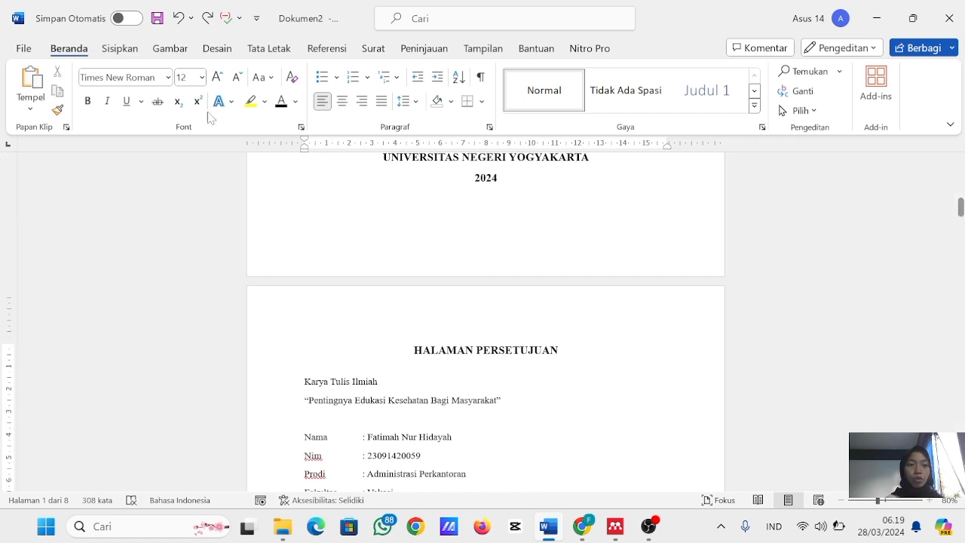
scroll(452, 369, up, 1)
scroll(485, 321, up, 8)
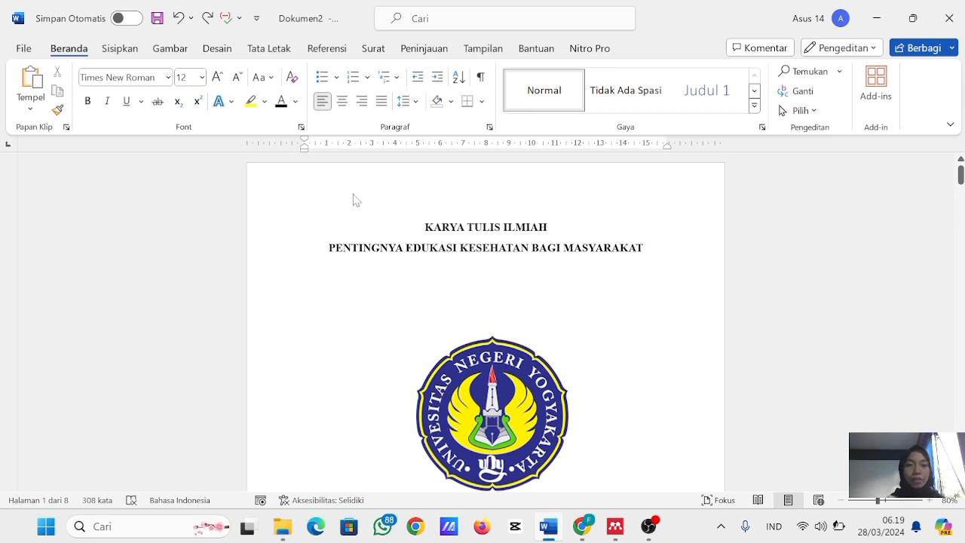
- Apply the last custom margins to the whole document: 3 cm top, bottom and right, 4 cm left
key(ctrl+a)
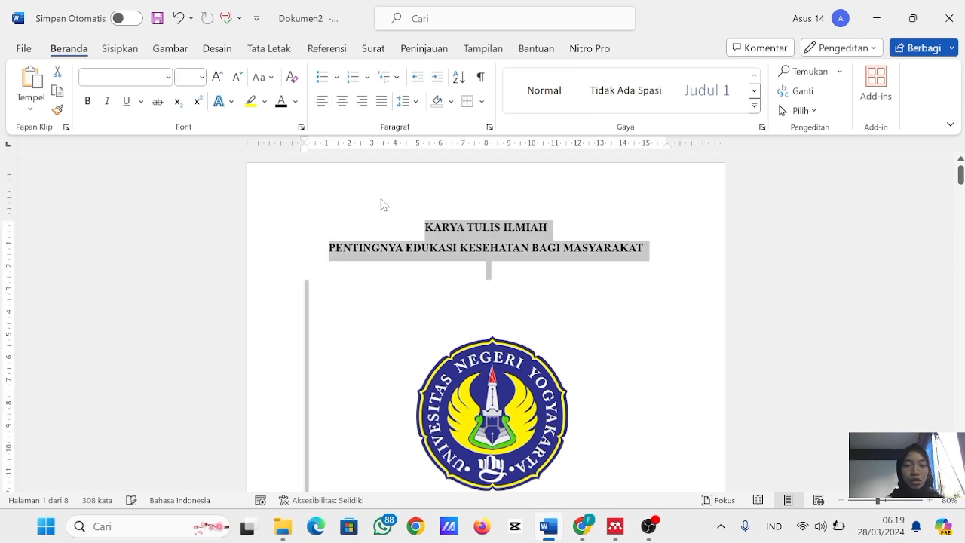
click(269, 49)
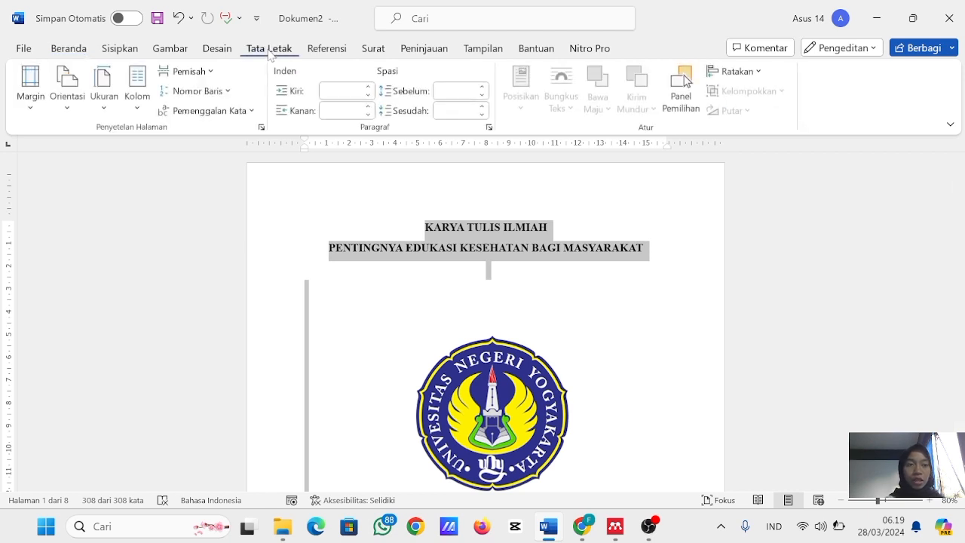
click(31, 85)
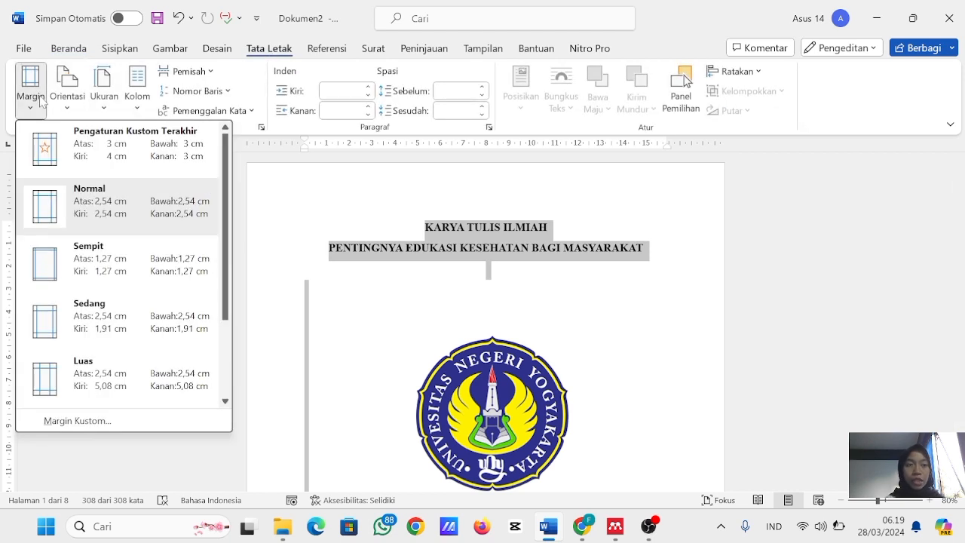
click(98, 157)
- Set the page orientation to portrait and choose the paper size for the whole document
click(73, 107)
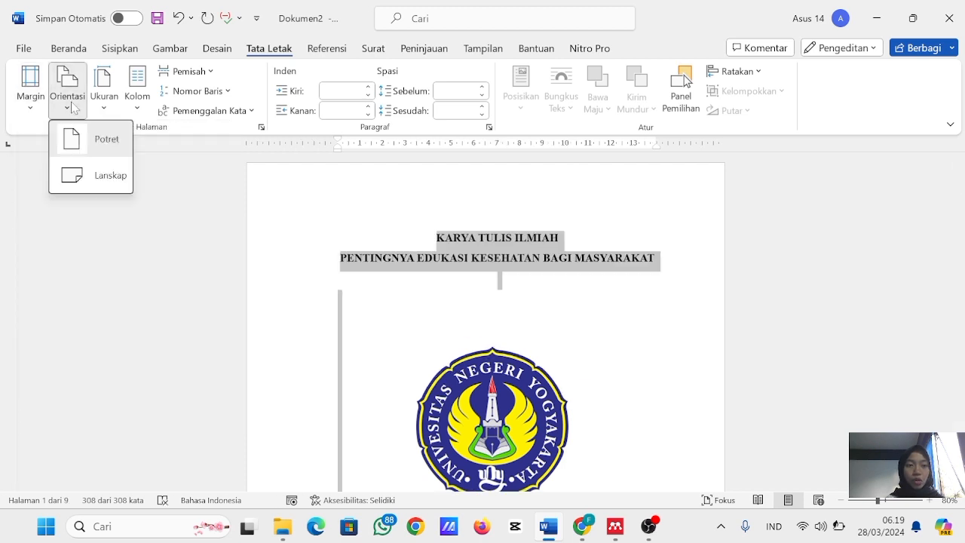
click(95, 144)
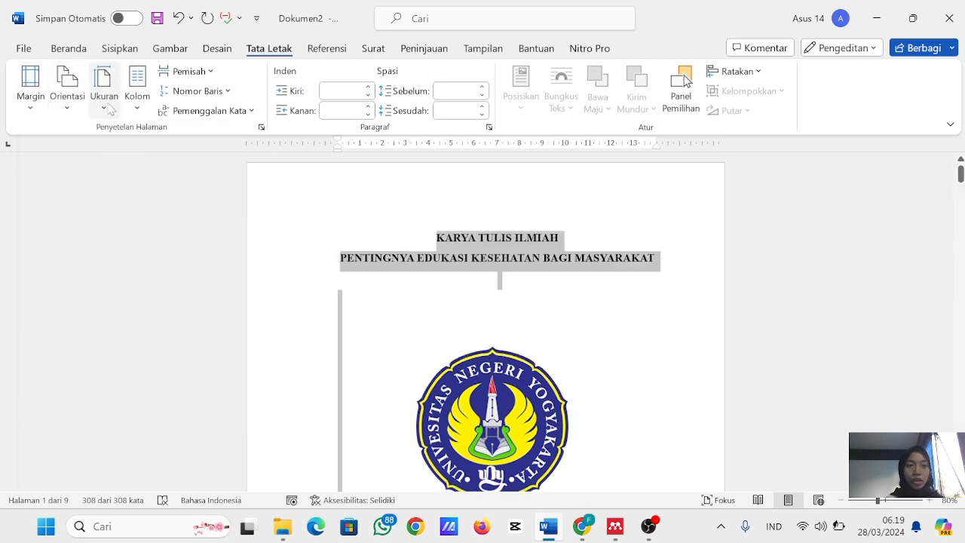
click(105, 104)
click(125, 357)
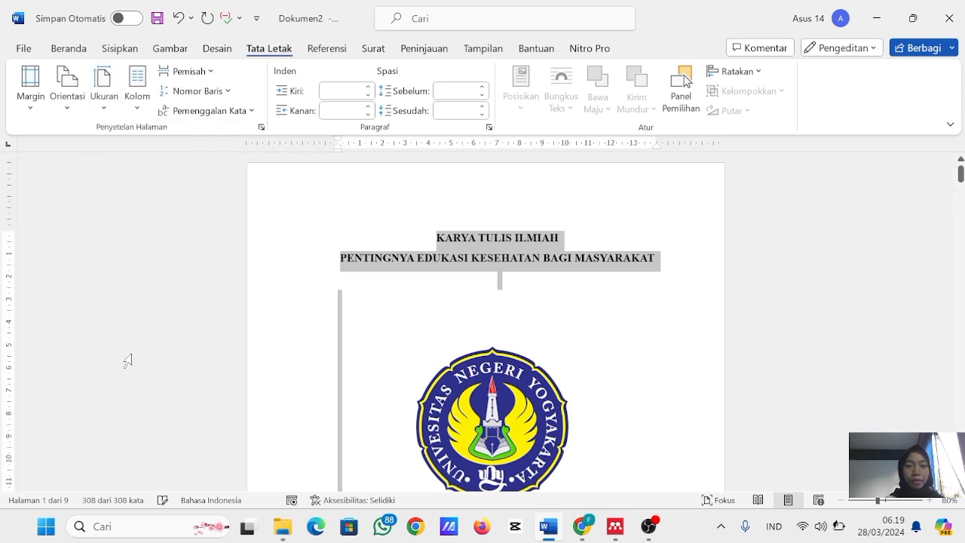
- Delete the blank page between the cover page and the HALAMAN PERSETUJUAN page
click(383, 258)
scroll(383, 258, down, 10)
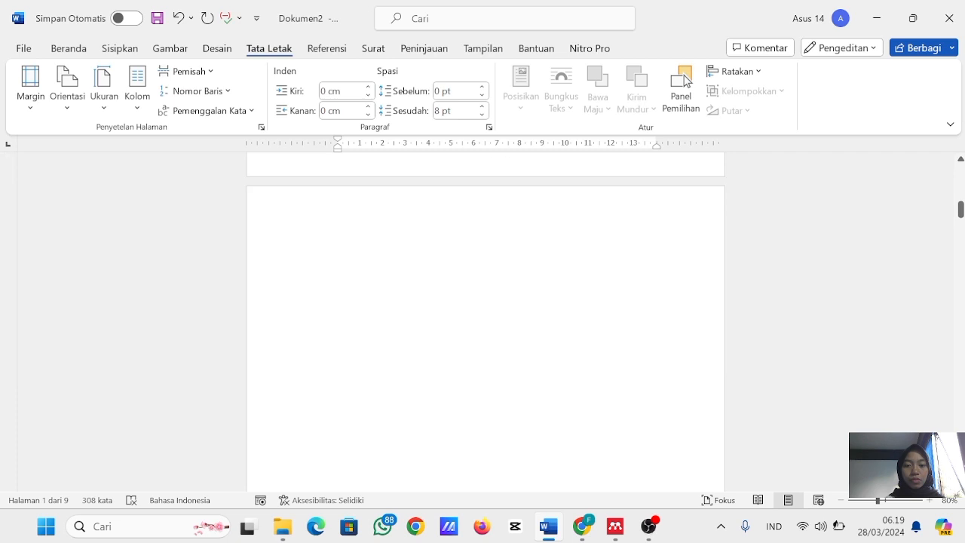
scroll(382, 270, down, 8)
scroll(382, 270, up, 8)
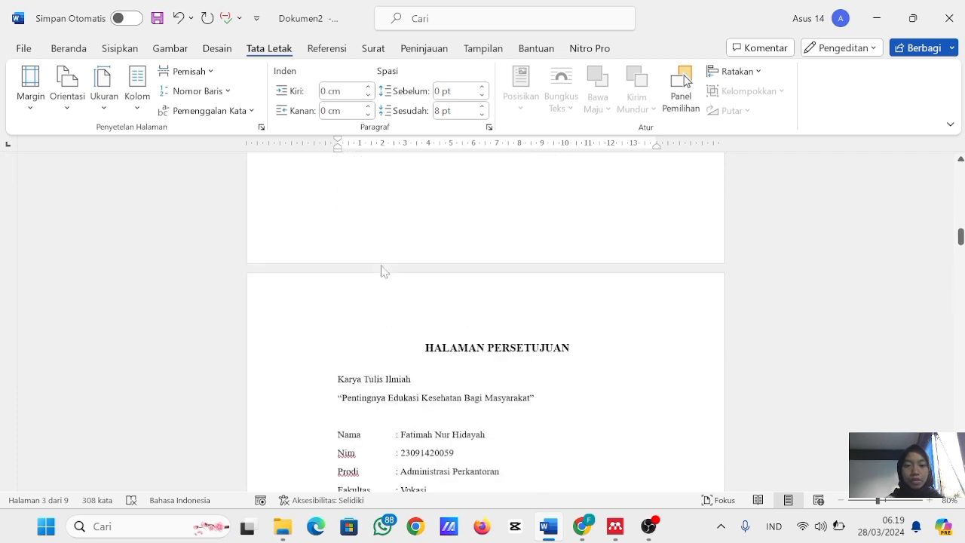
scroll(384, 311, up, 10)
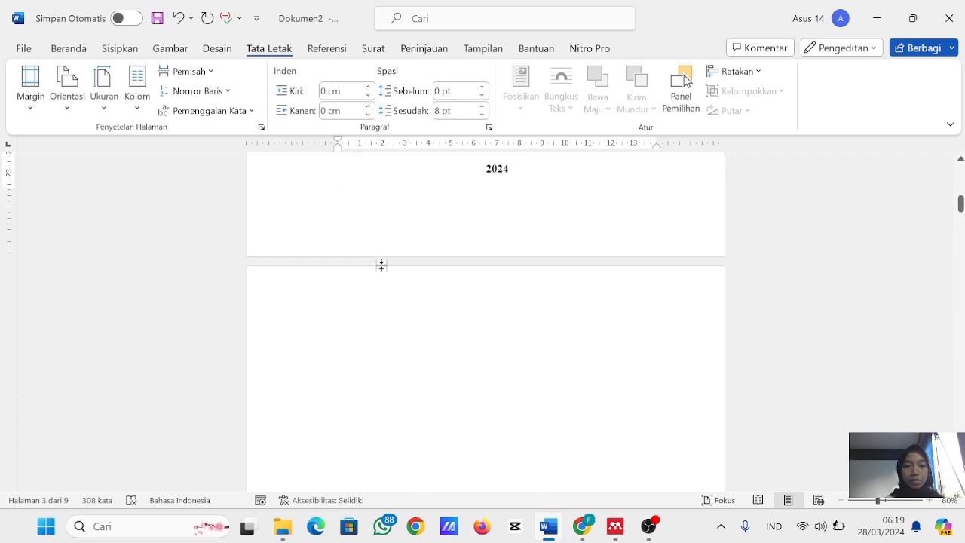
click(383, 310)
key(BackSpace)
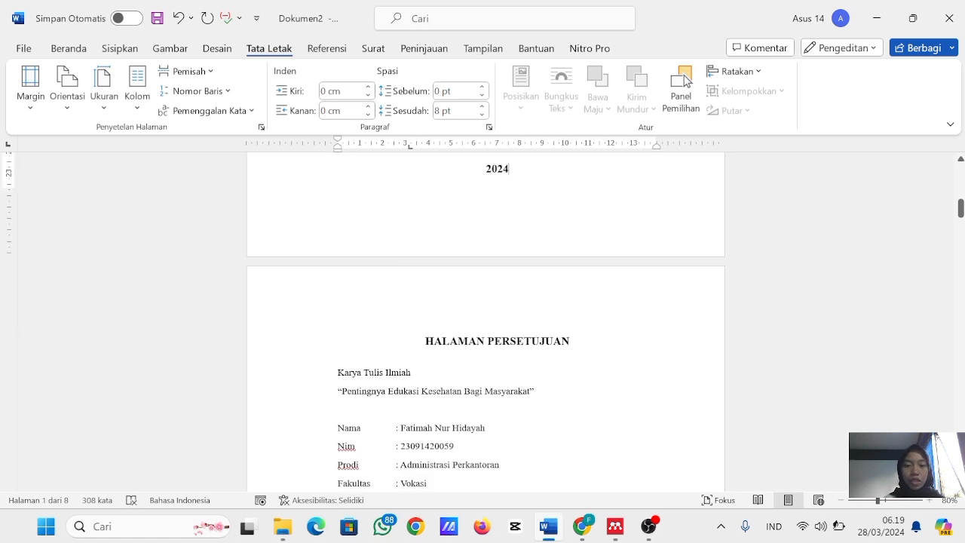
- Select the Penulis and Pembimbing signature table on the HALAMAN PERSETUJUAN page and view the options for inserting a table
scroll(388, 379, down, 8)
scroll(388, 379, up, 2)
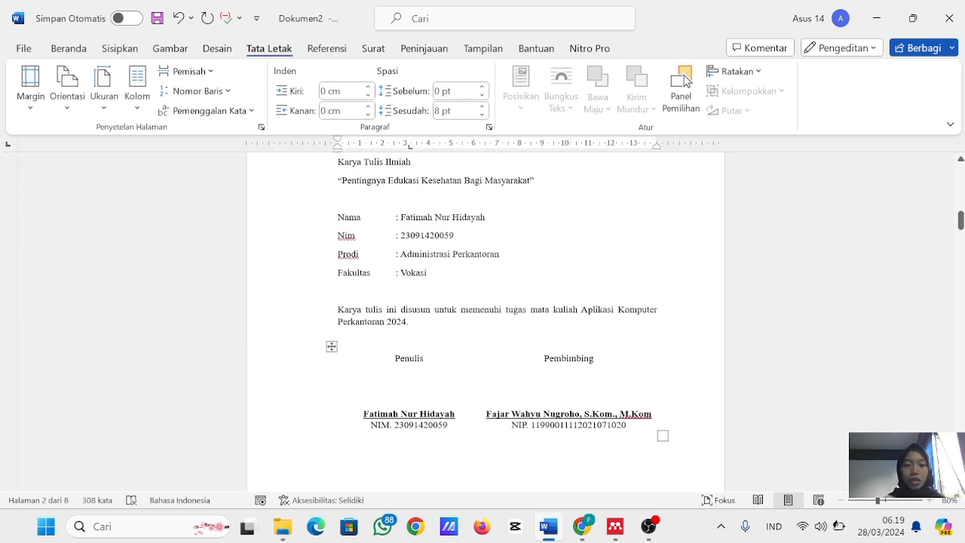
click(388, 379)
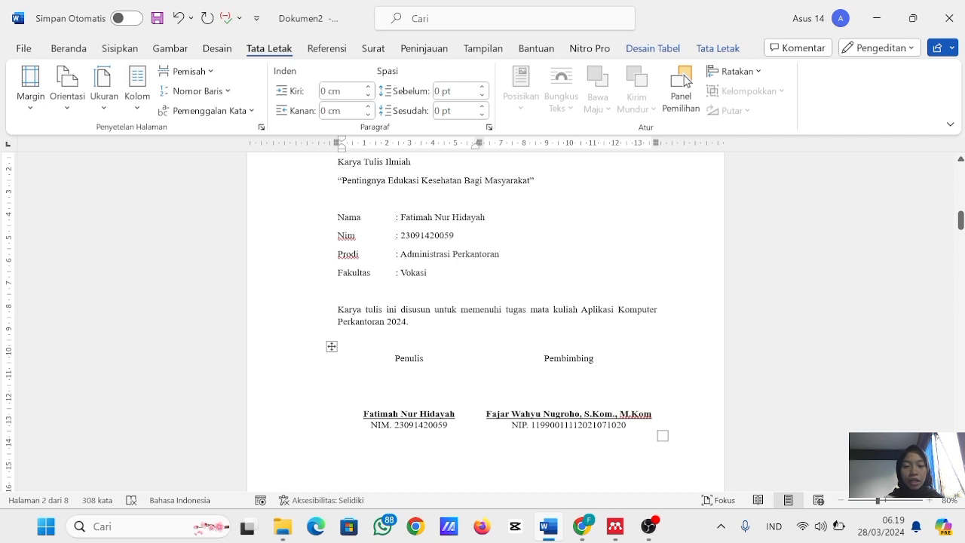
click(330, 346)
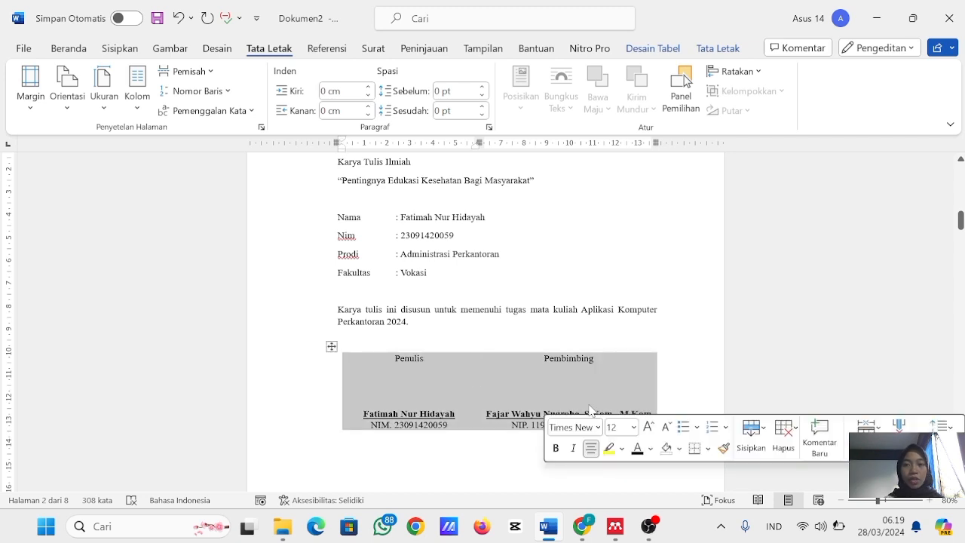
click(128, 50)
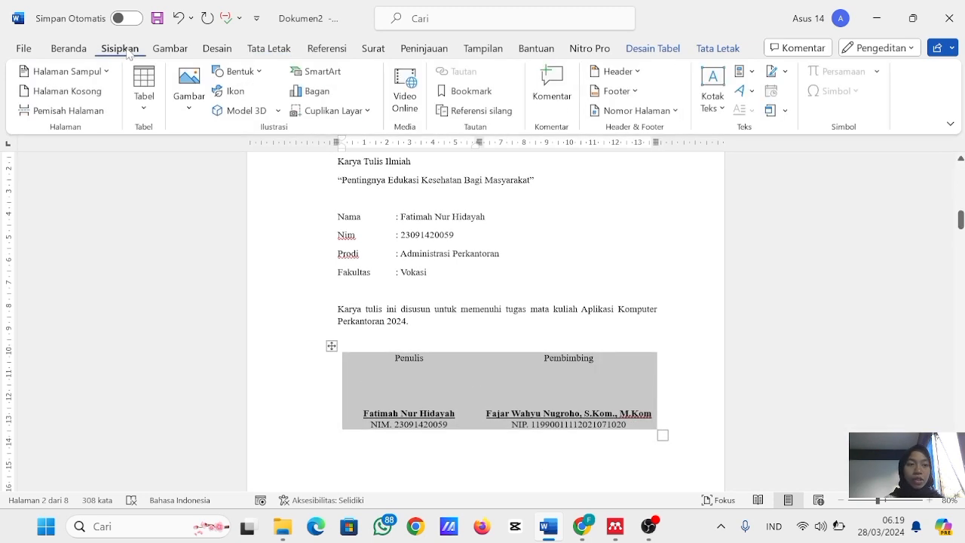
click(143, 84)
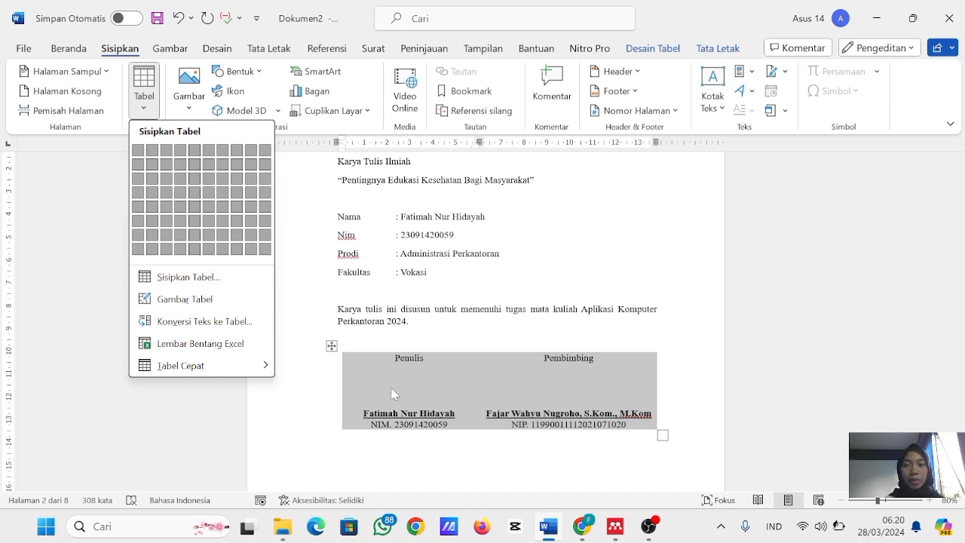
click(468, 355)
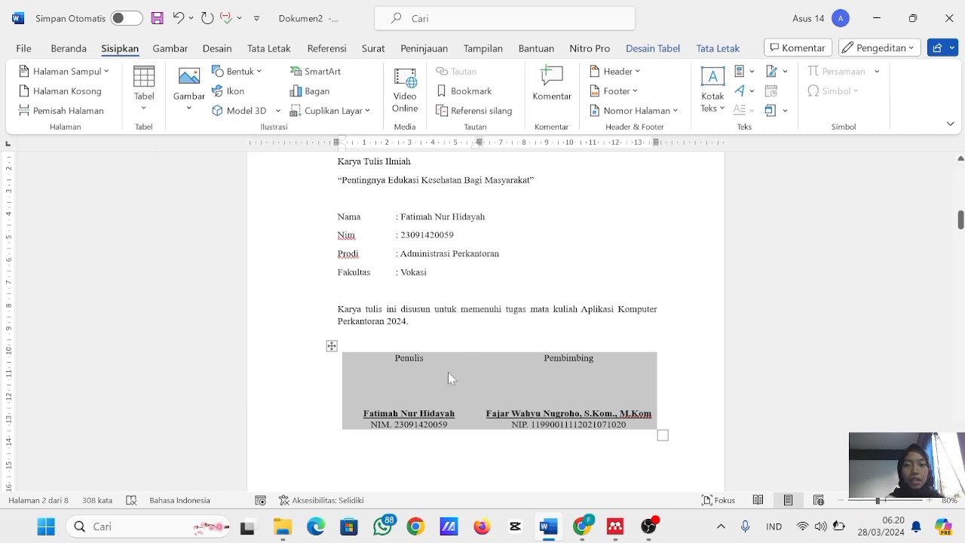
- Apply all borders to the Penulis and Pembimbing signature table on the HALAMAN PERSETUJUAN page
click(448, 372)
mouse_move(409, 362)
mouse_down()
mouse_move(576, 423)
mouse_move(587, 437)
mouse_up()
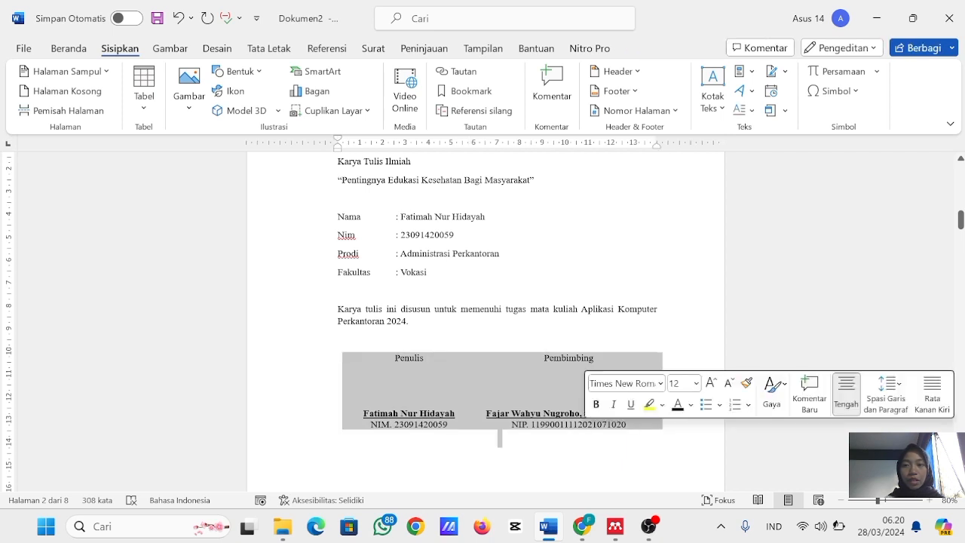
click(532, 422)
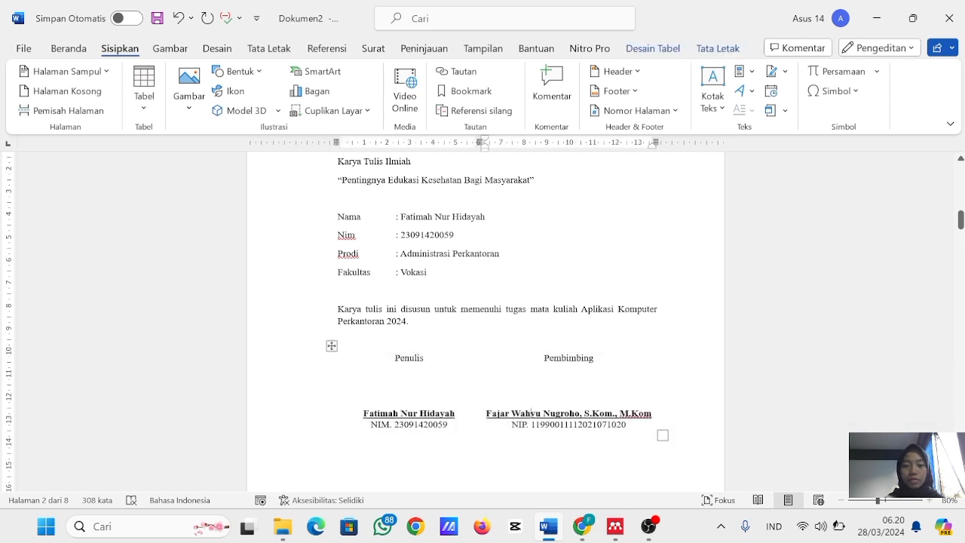
drag(409, 362, 532, 416)
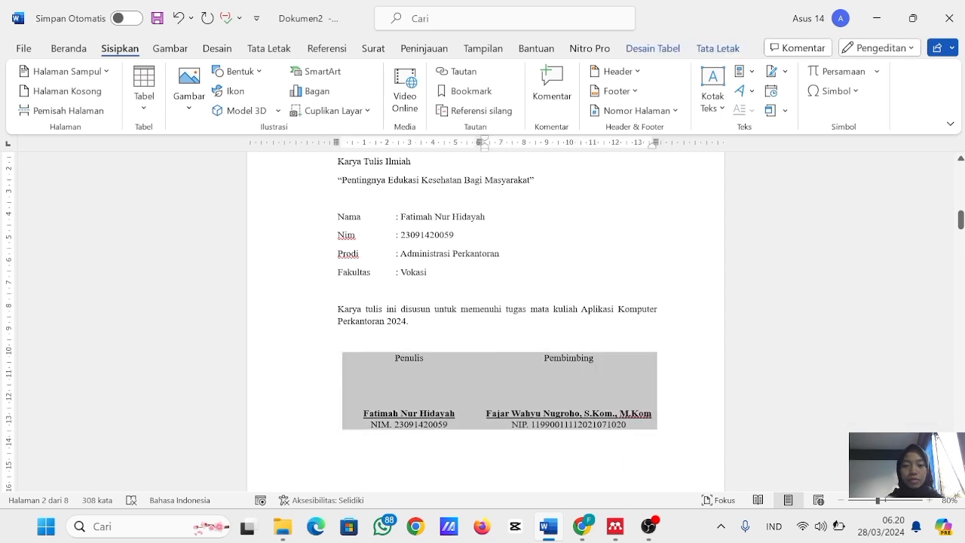
click(642, 53)
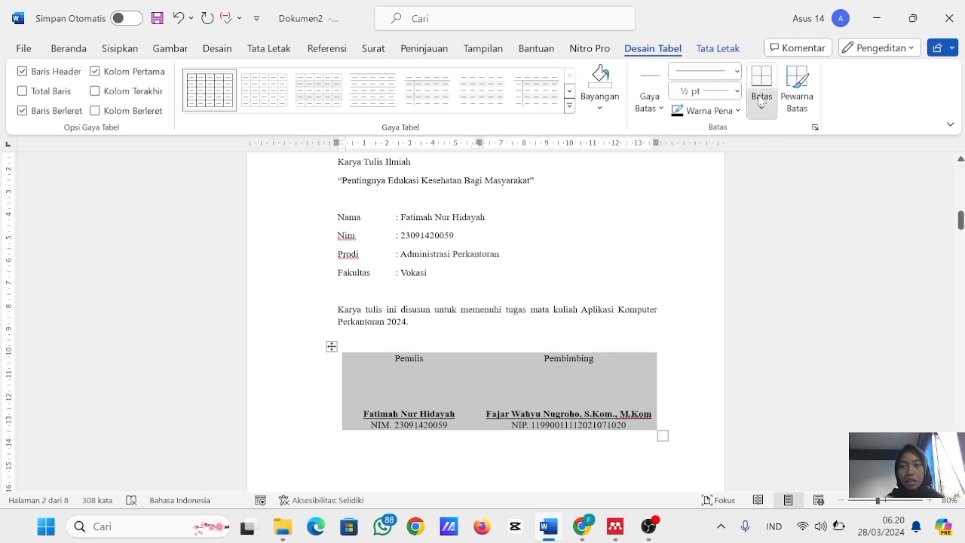
click(761, 107)
click(801, 240)
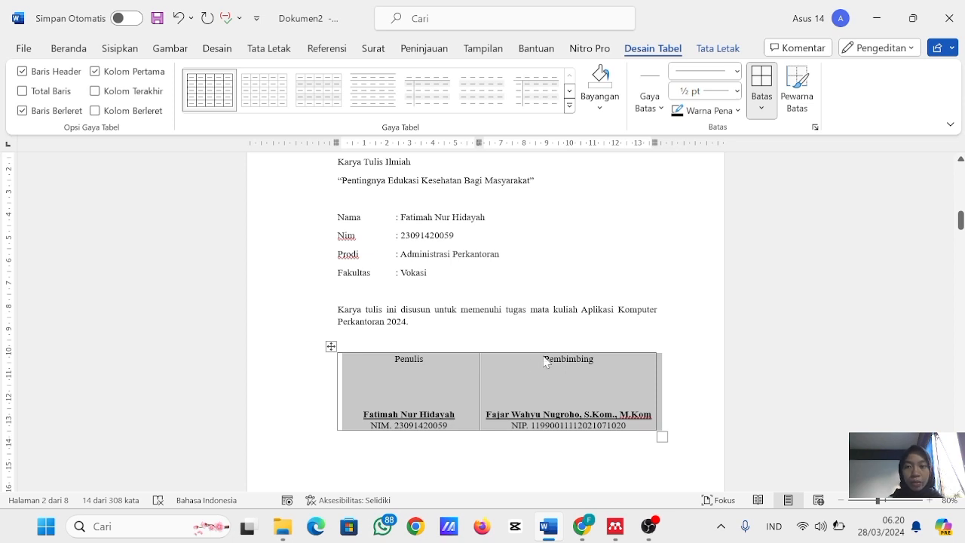
- Remove all borders from the Penulis and Pembimbing signature table and deselect it
click(763, 110)
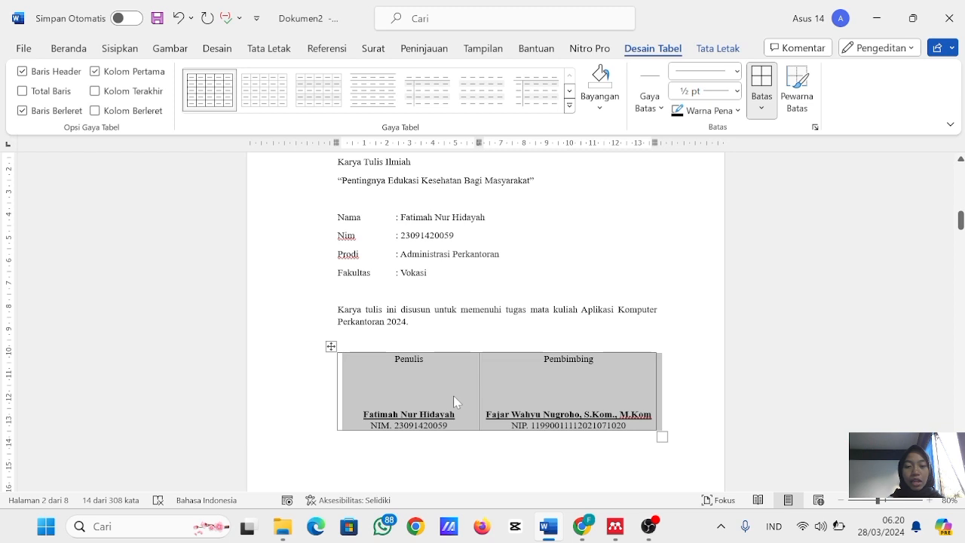
click(762, 107)
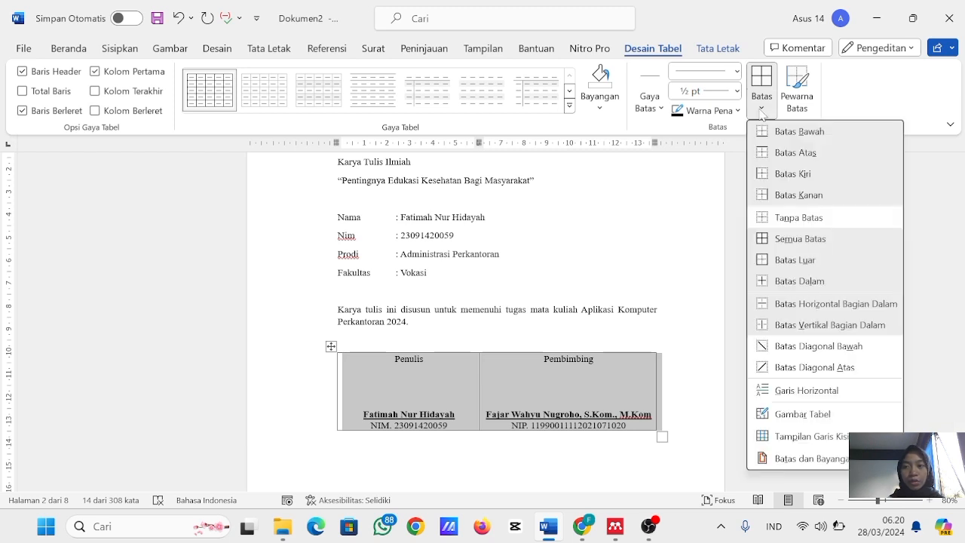
click(799, 217)
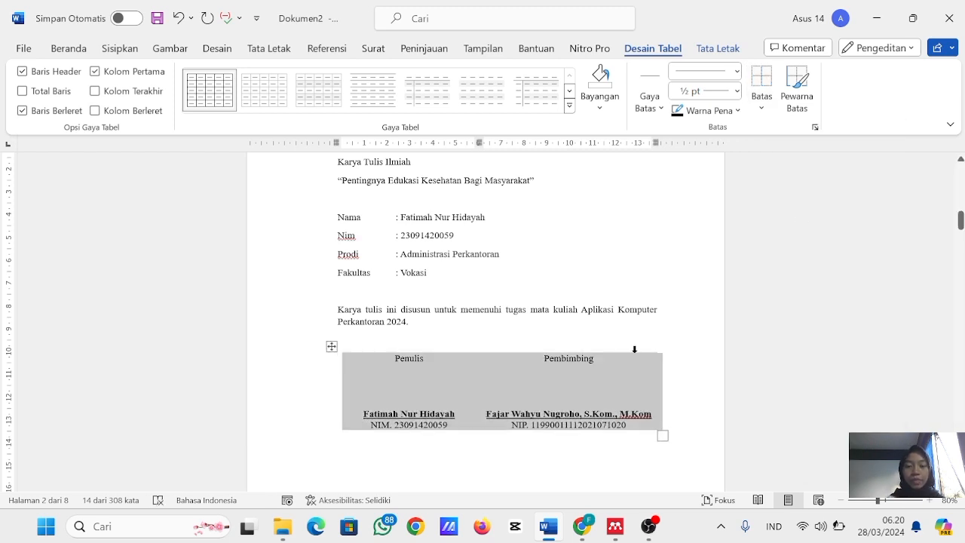
click(339, 340)
- Review the HALAMAN PENGESAHAN page with its signature block and the KATA PENGANTAR page
scroll(485, 324, down, 6)
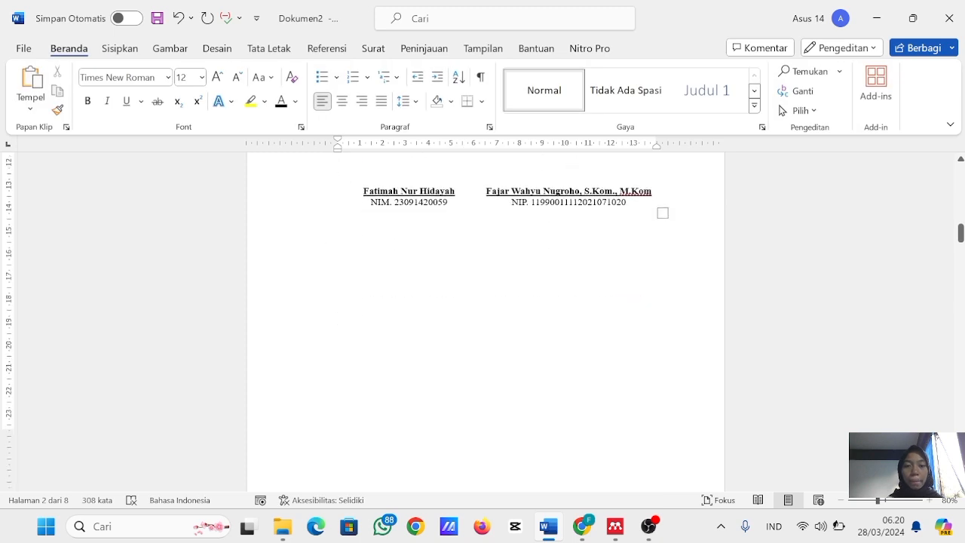
scroll(485, 324, down, 3)
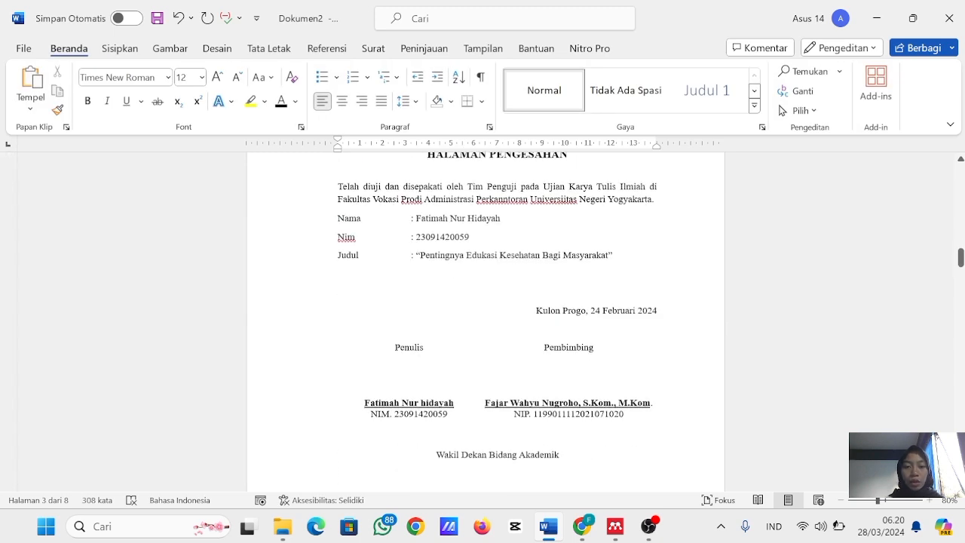
click(120, 48)
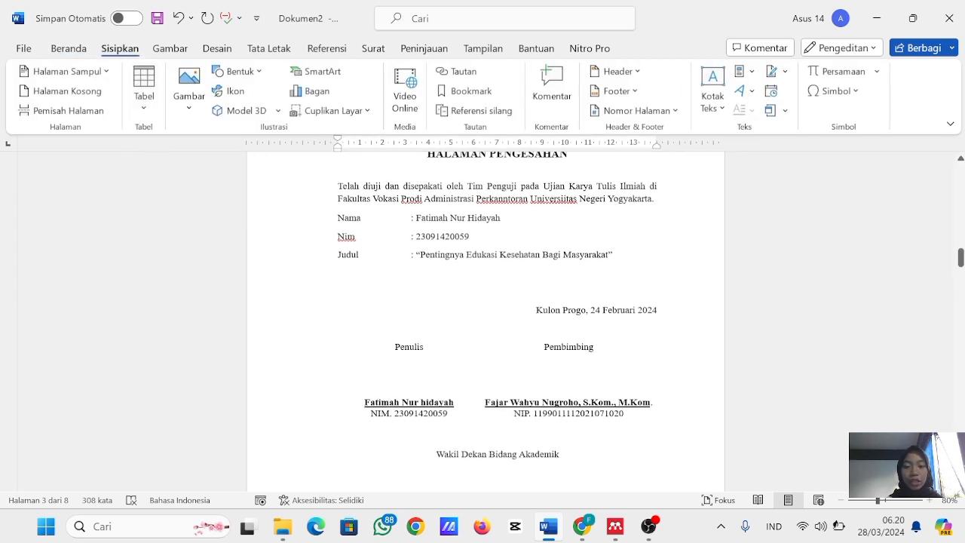
scroll(374, 339, down, 12)
scroll(485, 324, down, 5)
scroll(485, 324, up, 3)
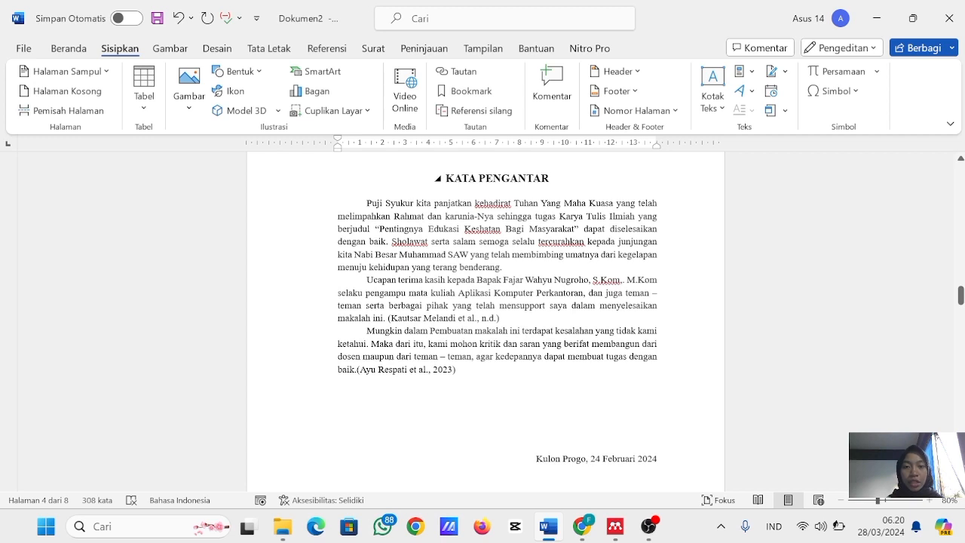
- Apply the Judul 1 style to the DAFTAR ISI heading
scroll(485, 324, down, 10)
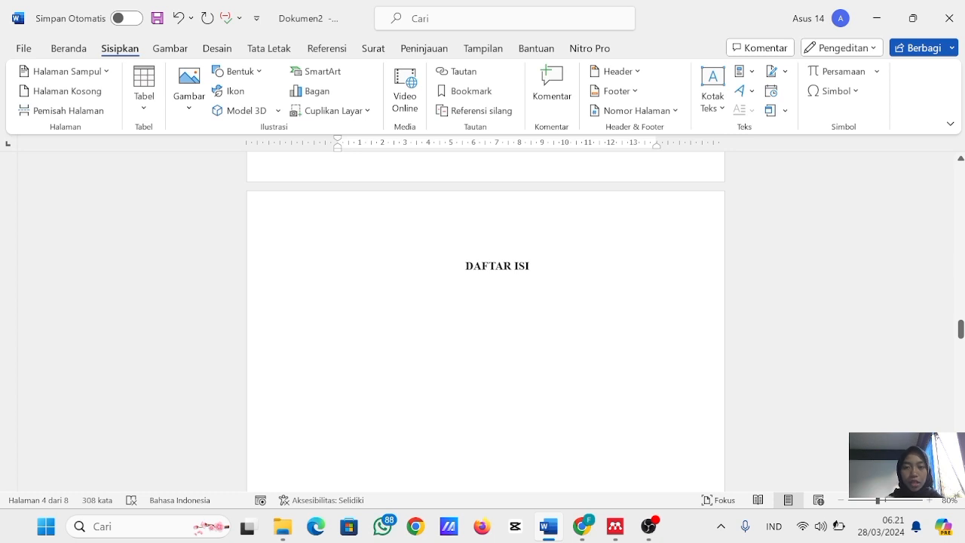
click(72, 48)
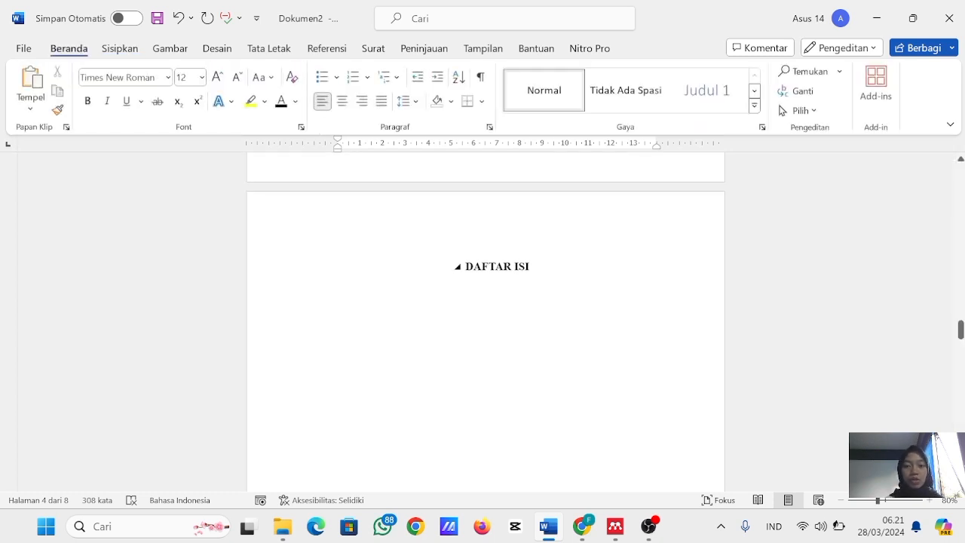
drag(531, 267, 422, 278)
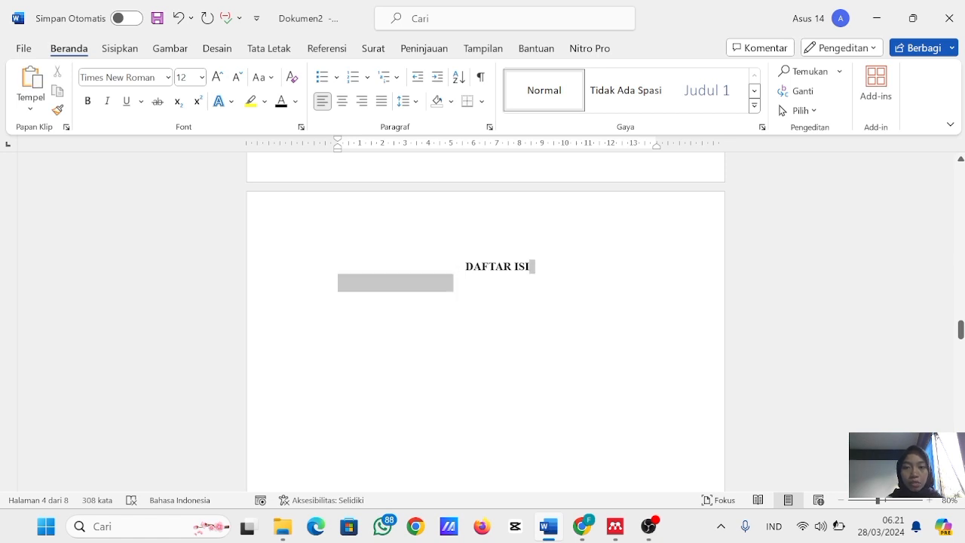
click(513, 292)
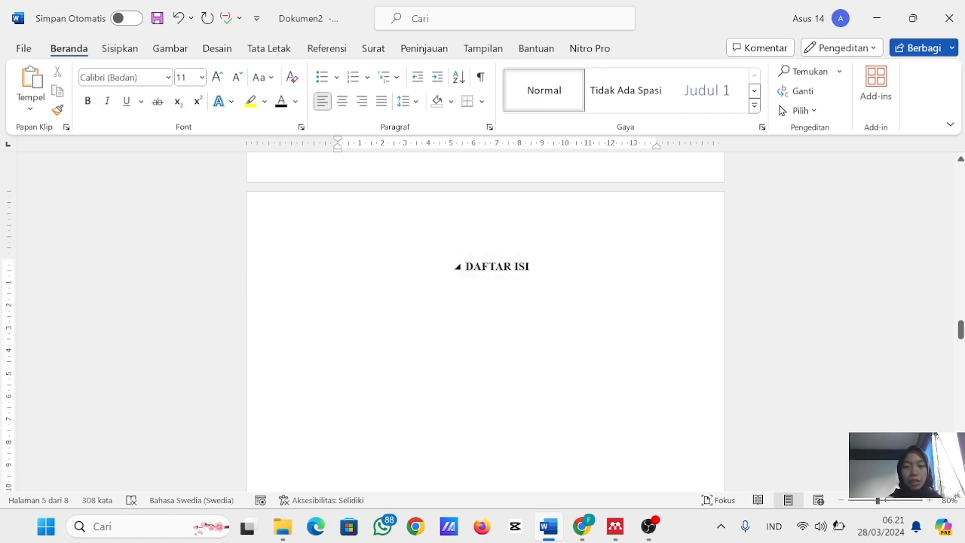
drag(534, 267, 465, 267)
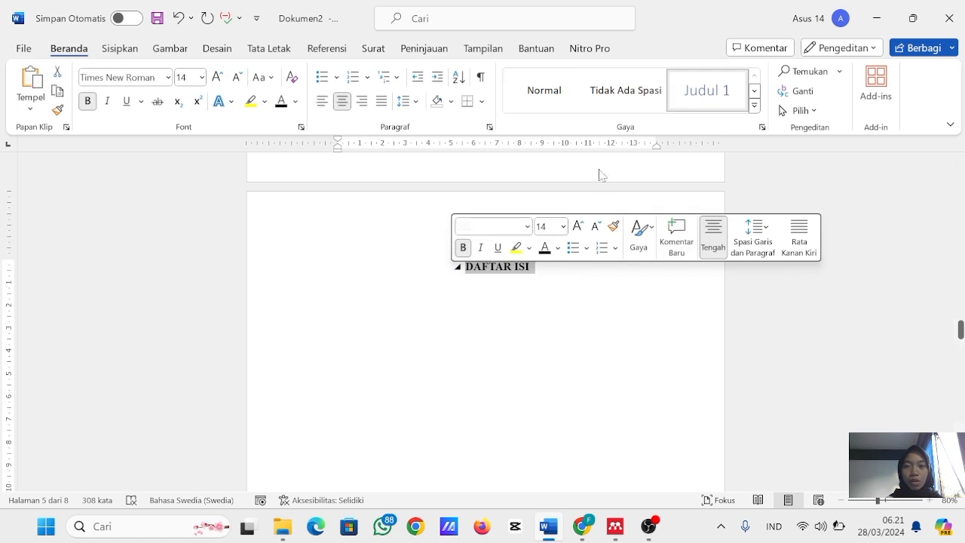
click(702, 90)
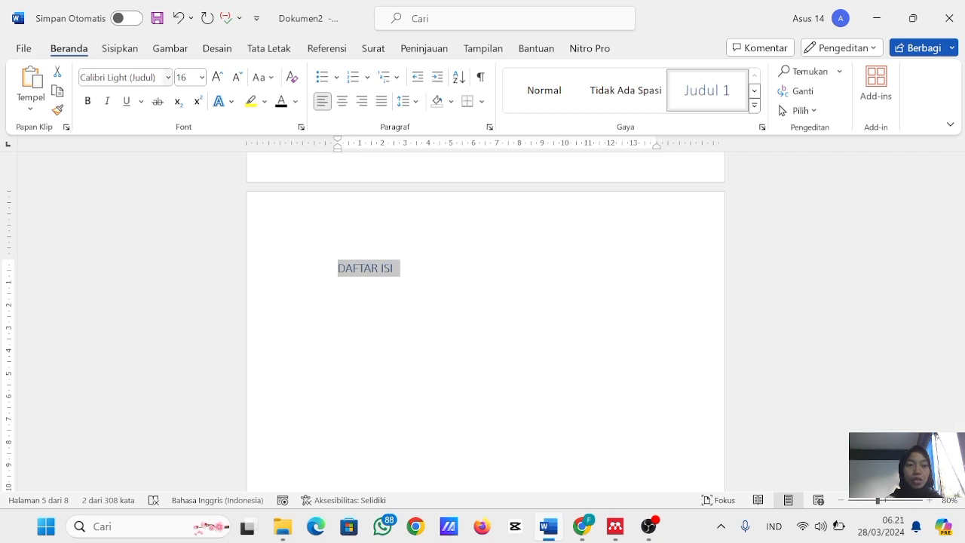
- Format the DAFTAR ISI heading as Times New Roman, size 14, centred, bold and black
click(162, 77)
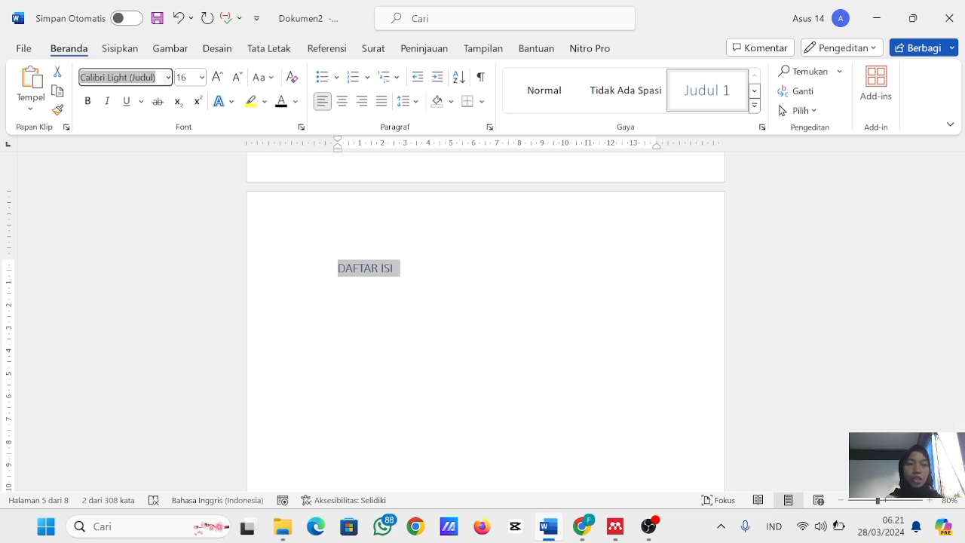
text(Times New Roman)
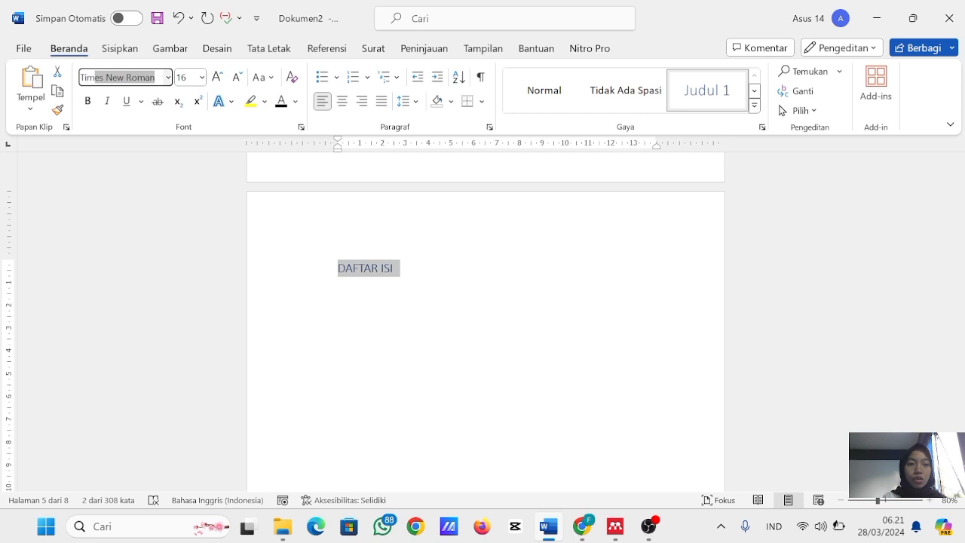
key(Return)
click(181, 77)
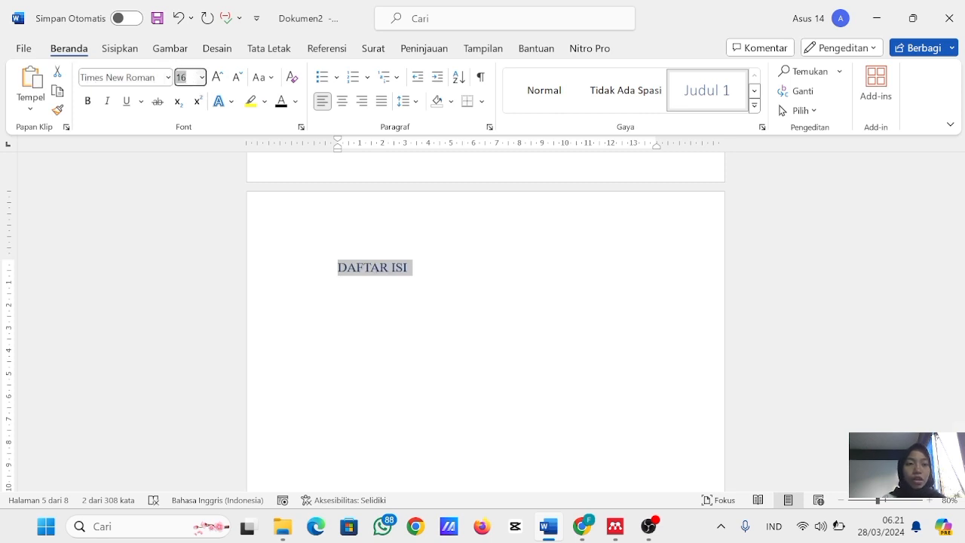
text(14)
key(Return)
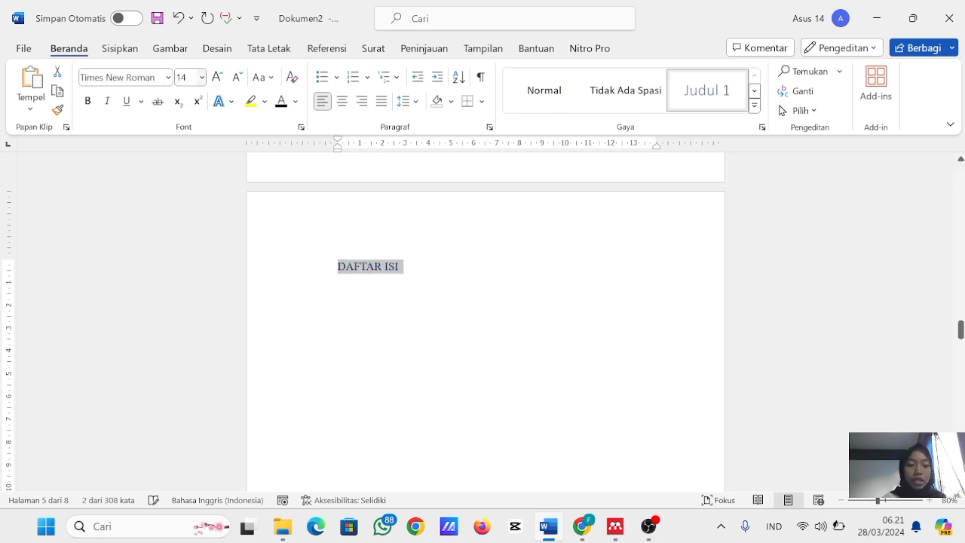
key(ctrl+e)
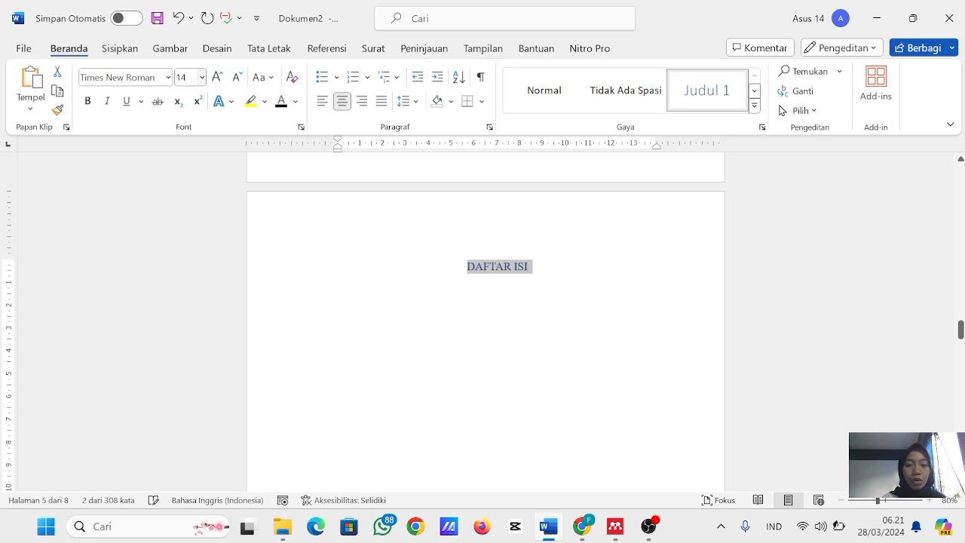
key(ctrl+b)
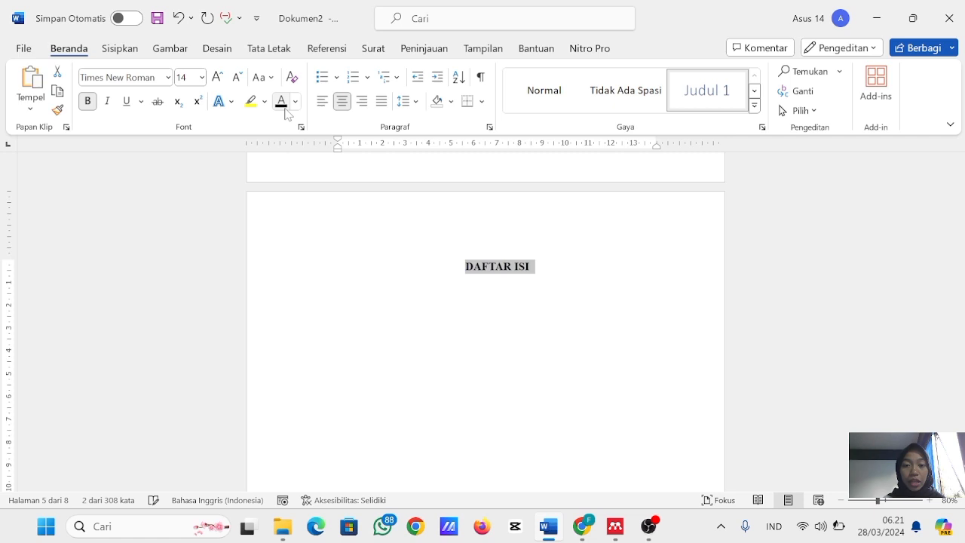
- Open the cover page's footer for editing and insert the Nomor Biasa 3 page number at the bottom of the page
scroll(468, 271, up, 3)
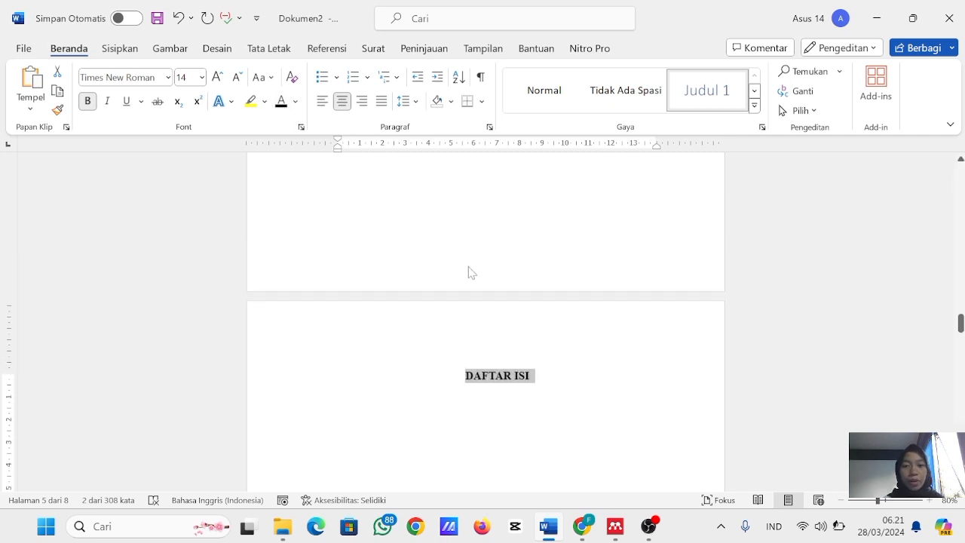
scroll(467, 267, down, 10)
scroll(468, 265, down, 5)
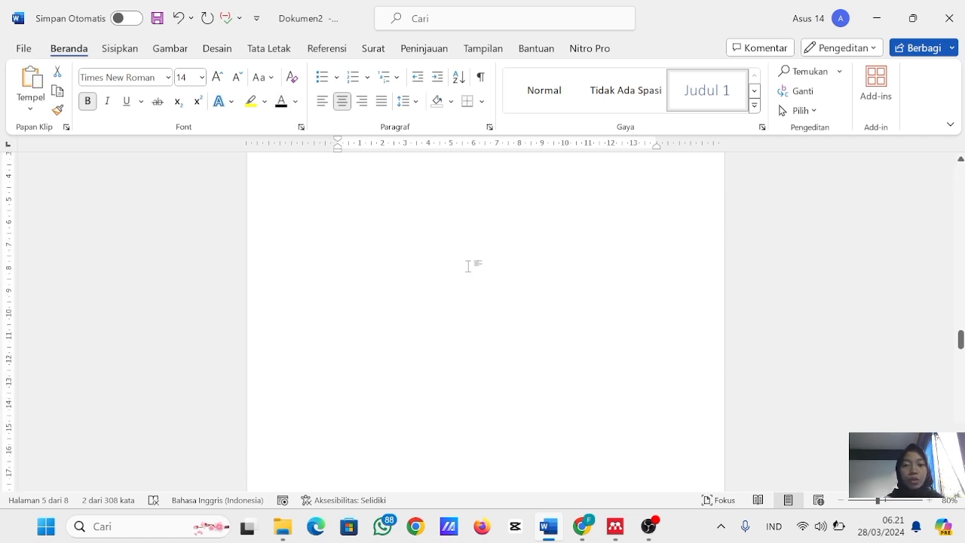
scroll(467, 265, up, 10)
scroll(468, 272, up, 5)
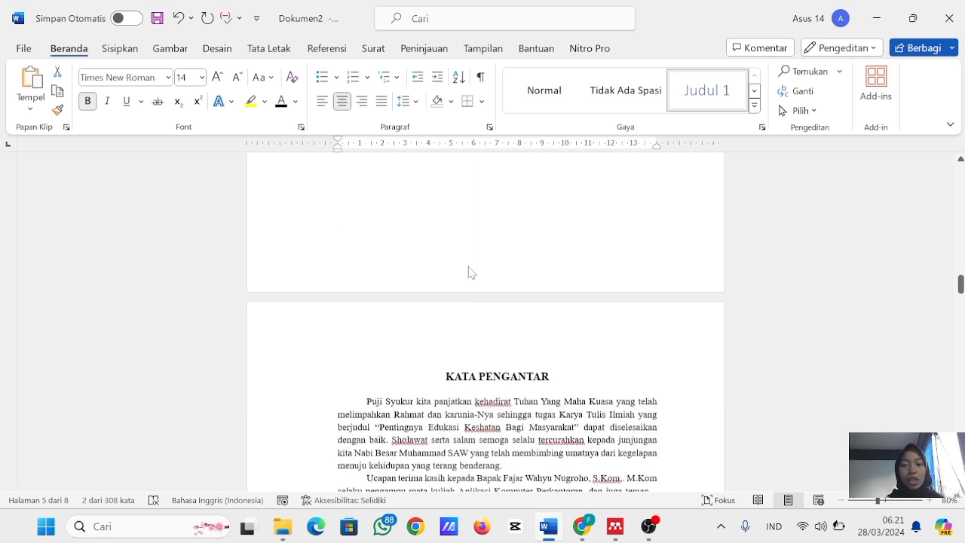
scroll(468, 272, up, 15)
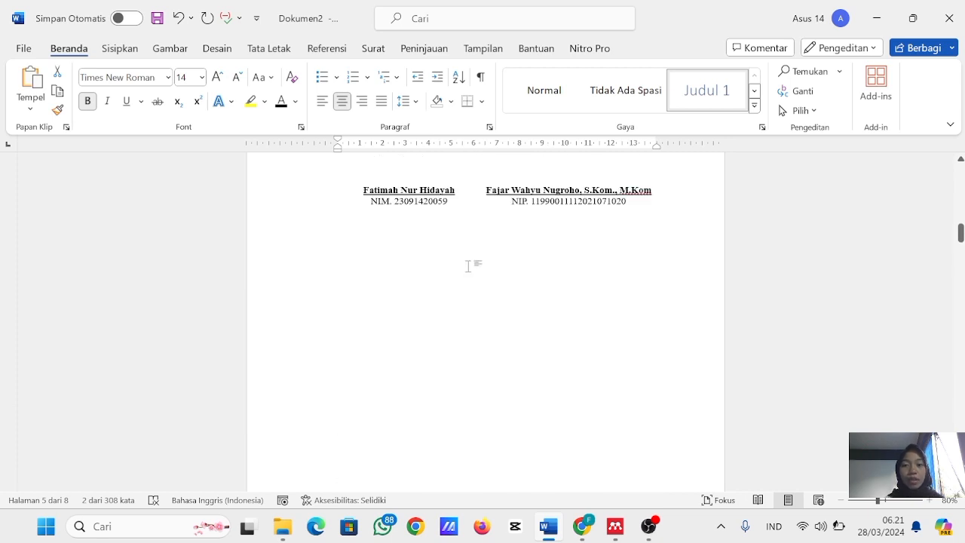
scroll(467, 265, up, 10)
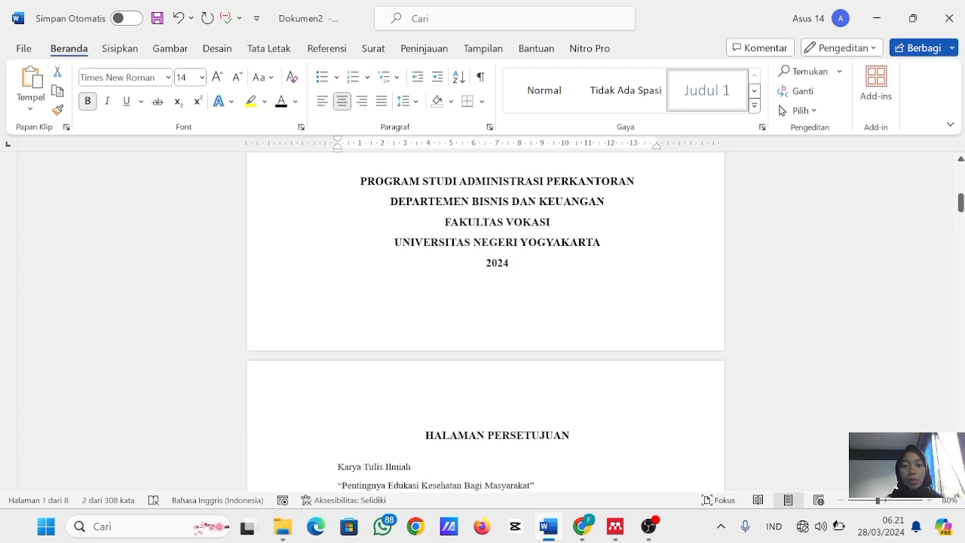
double_click(564, 331)
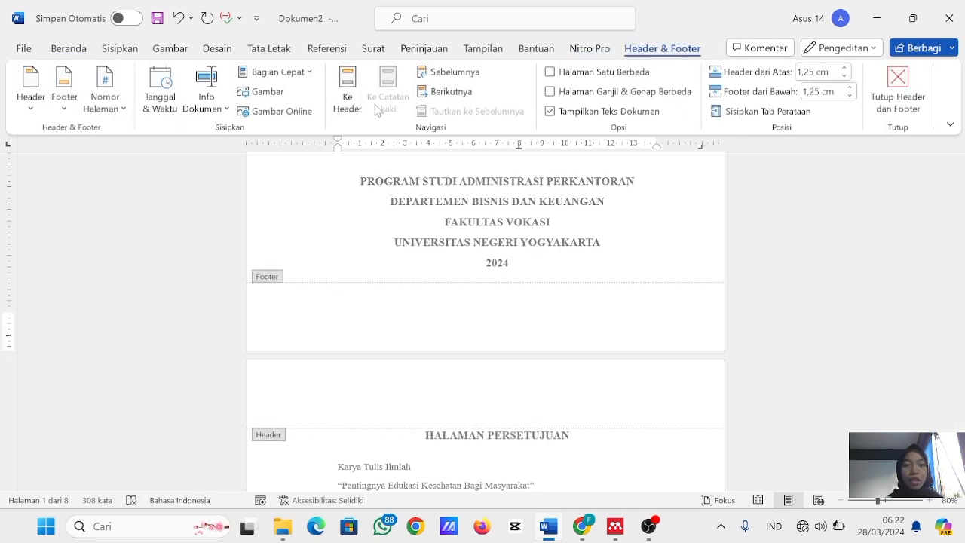
click(117, 108)
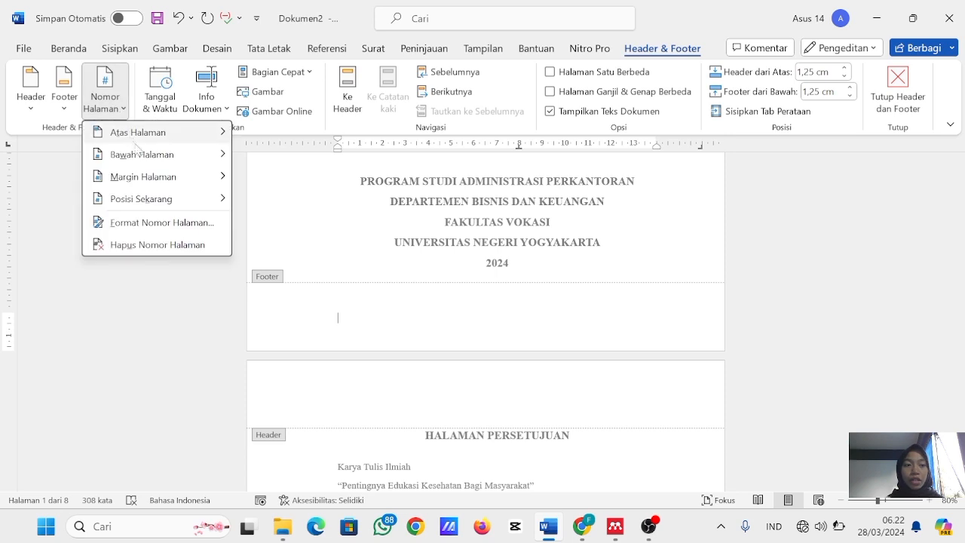
mouse_move(136, 153)
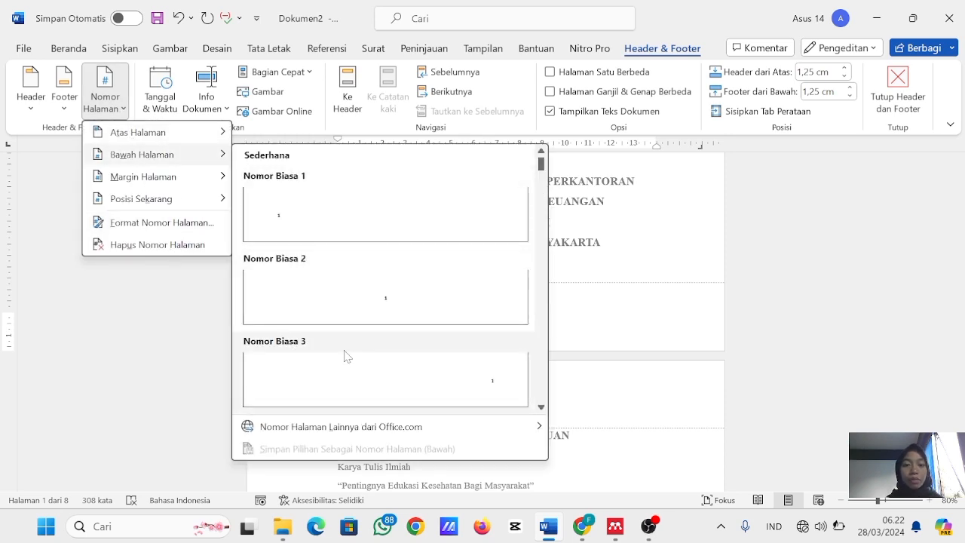
scroll(343, 343, down, 8)
scroll(341, 331, up, 5)
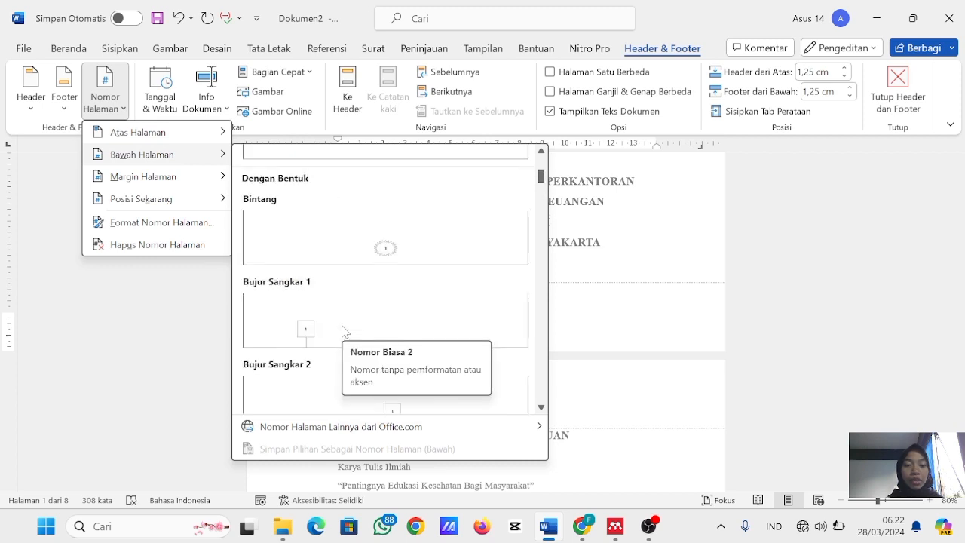
scroll(343, 331, up, 3)
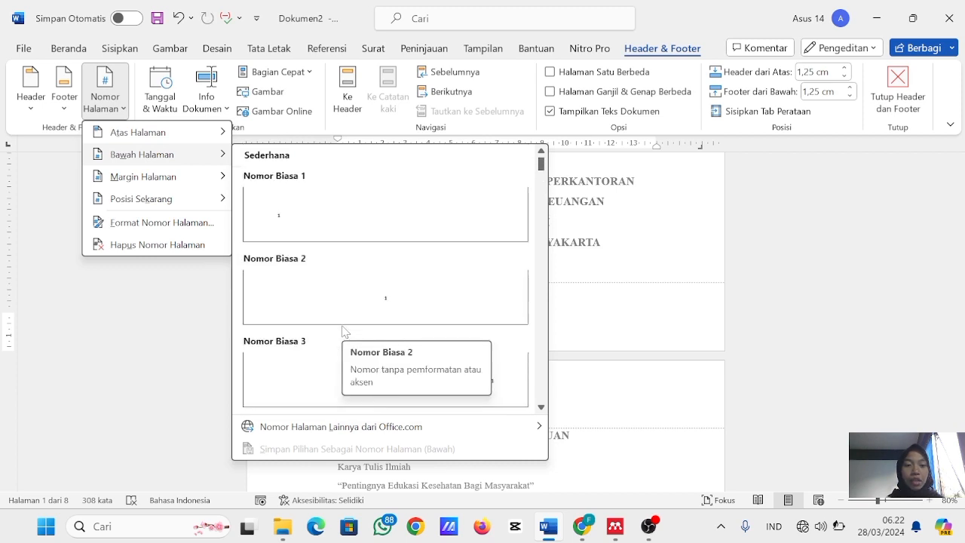
click(308, 372)
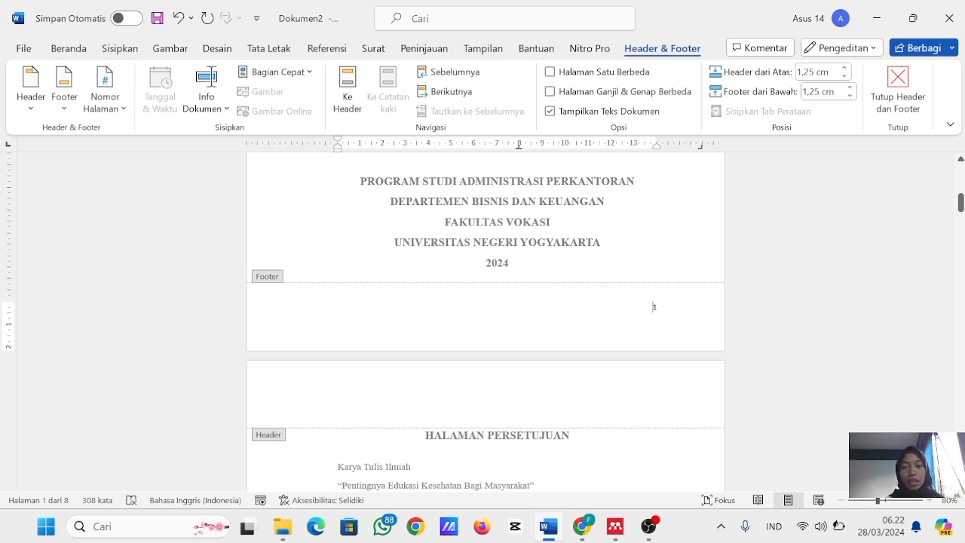
- Give the first page a different header and footer, and check the footers of the cover and HALAMAN PERSETUJUAN pages
click(549, 71)
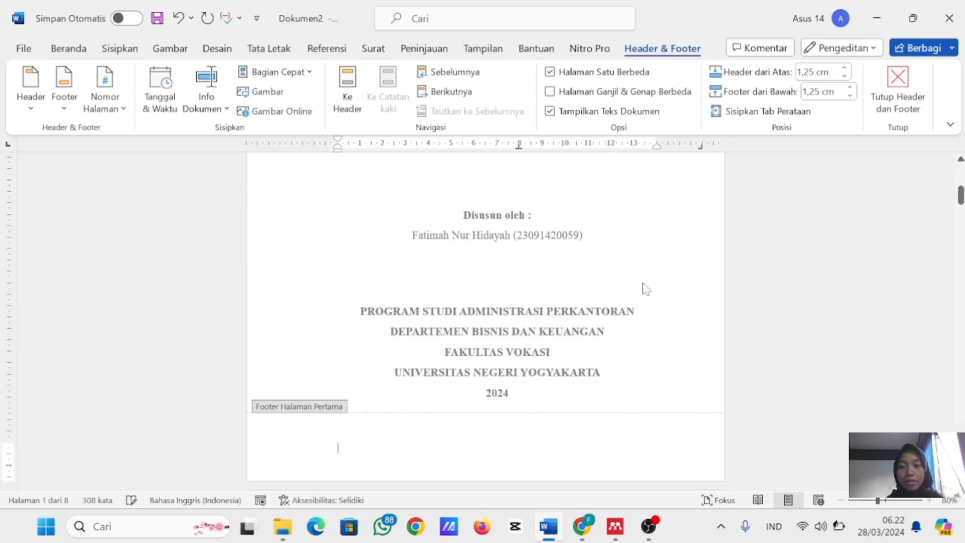
scroll(654, 389, down, 10)
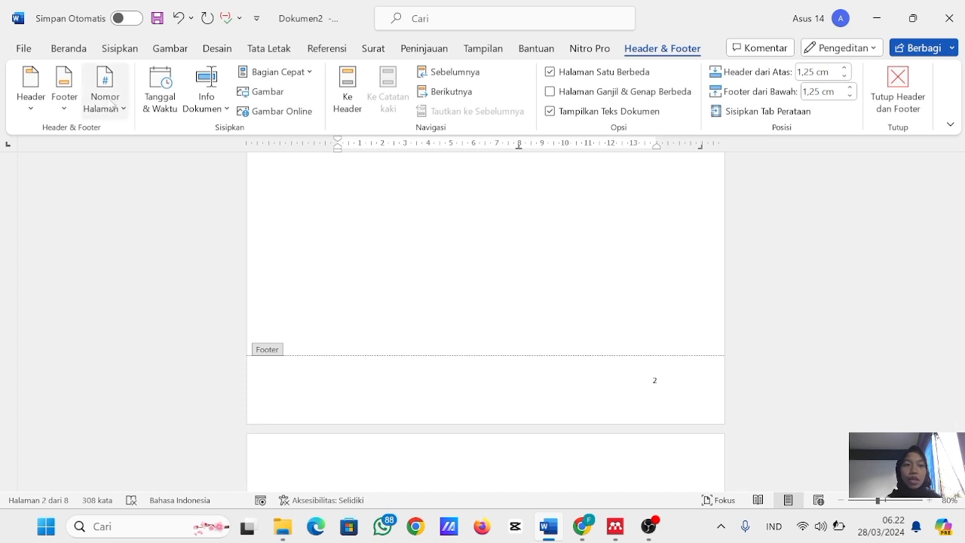
scroll(312, 307, up, 10)
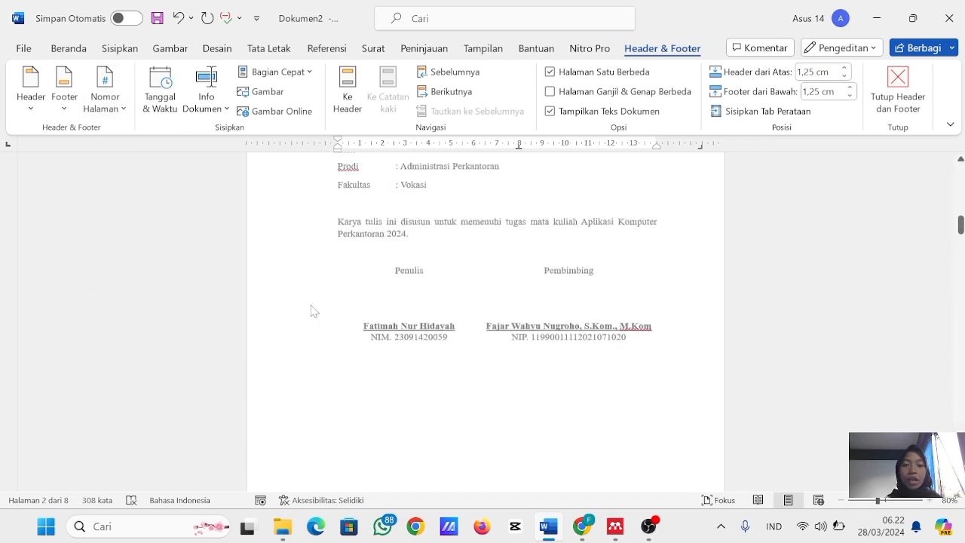
scroll(312, 311, up, 3)
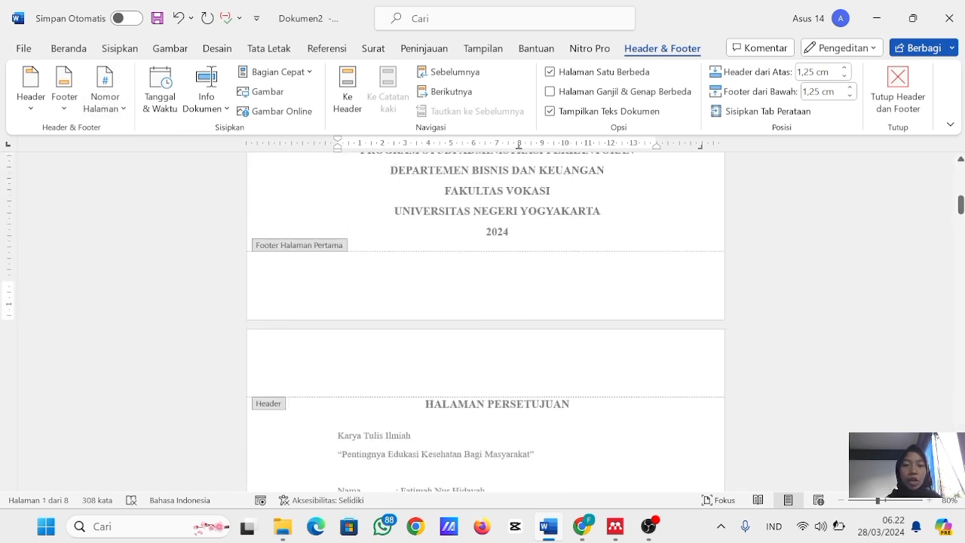
- Change the page number format to i, ii, iii, … and start the numbering at i
click(366, 284)
scroll(402, 286, down, 5)
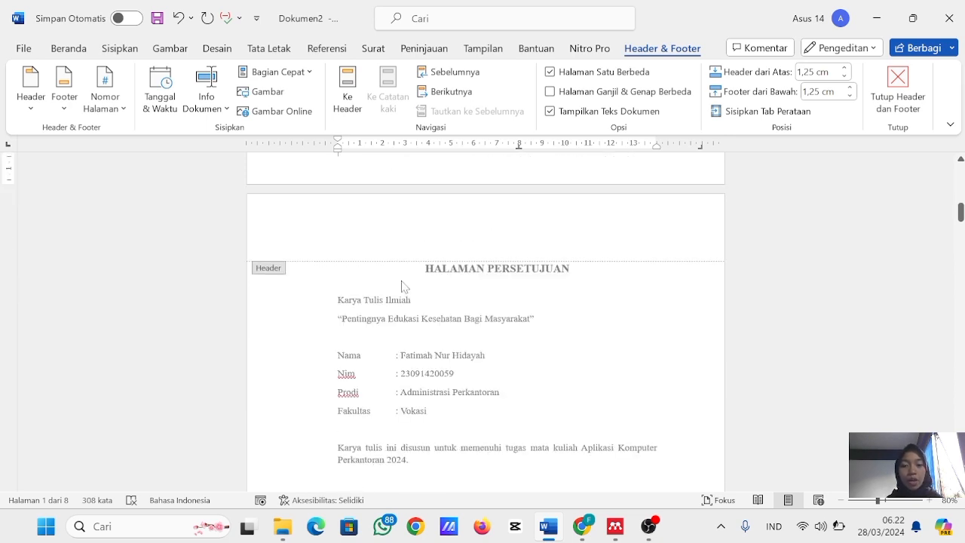
scroll(286, 218, down, 10)
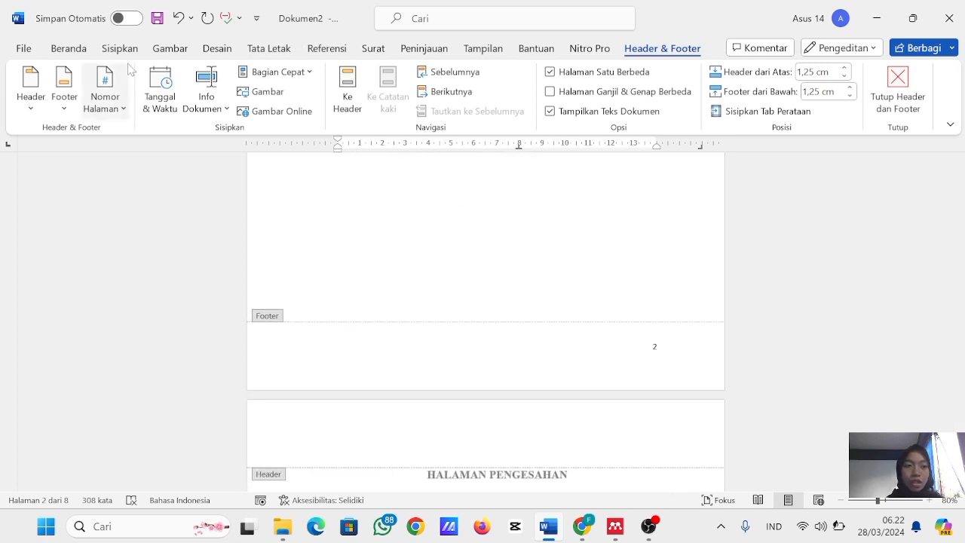
click(112, 100)
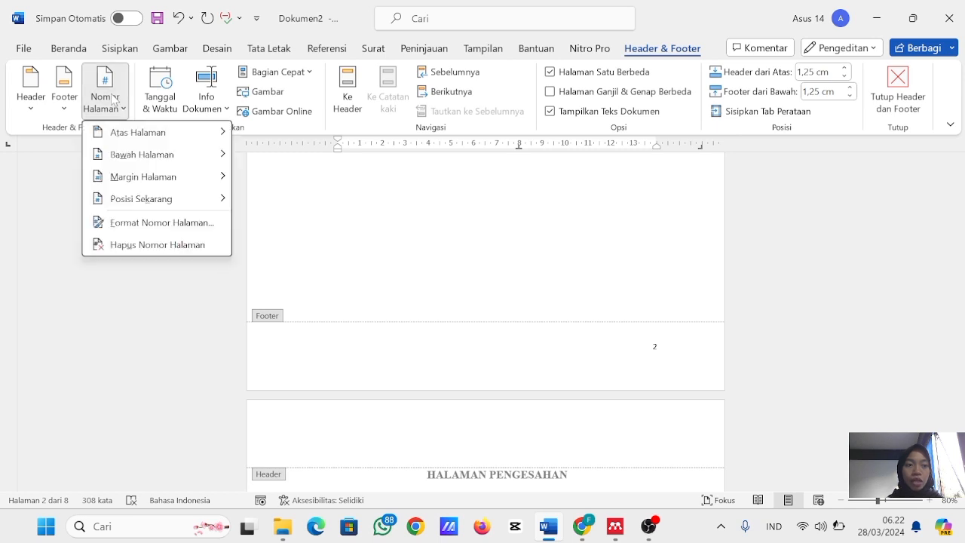
click(133, 223)
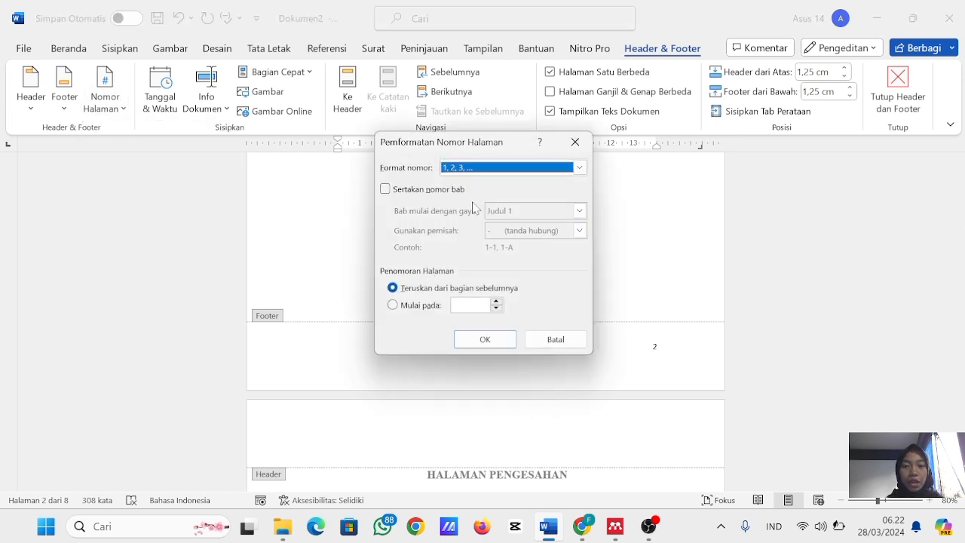
click(579, 168)
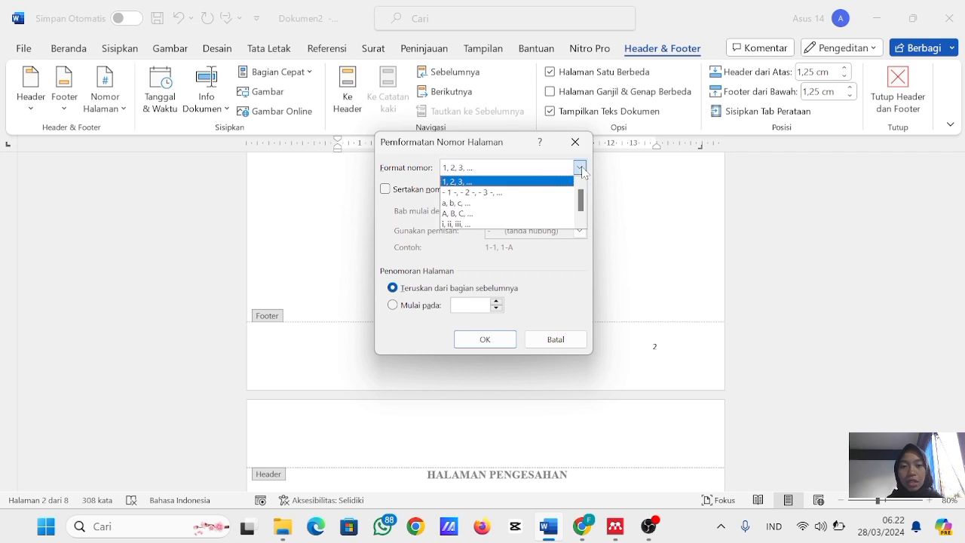
click(531, 224)
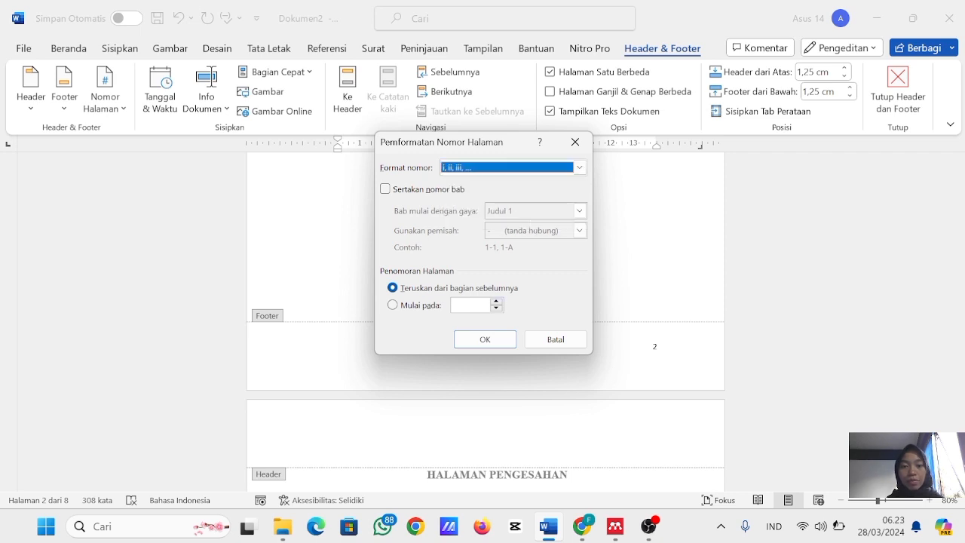
click(393, 306)
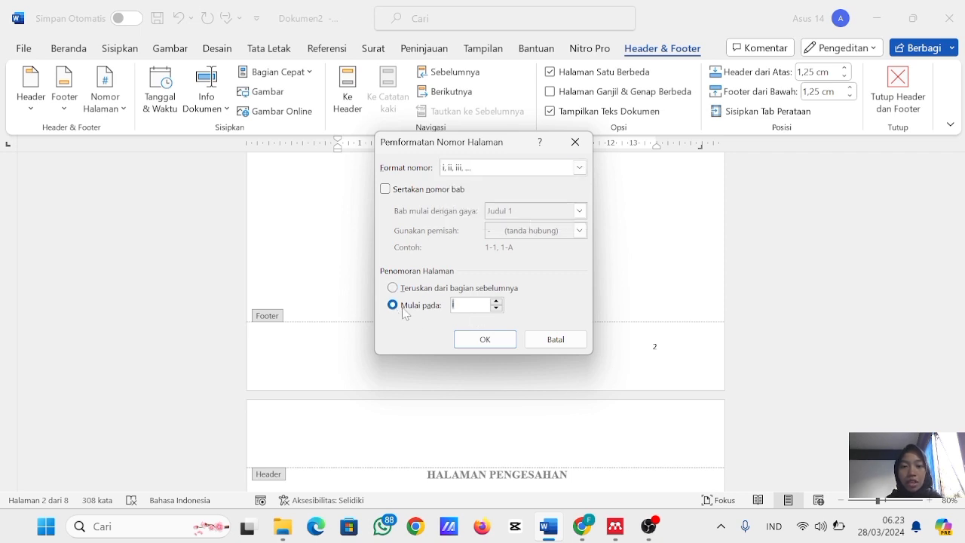
click(482, 339)
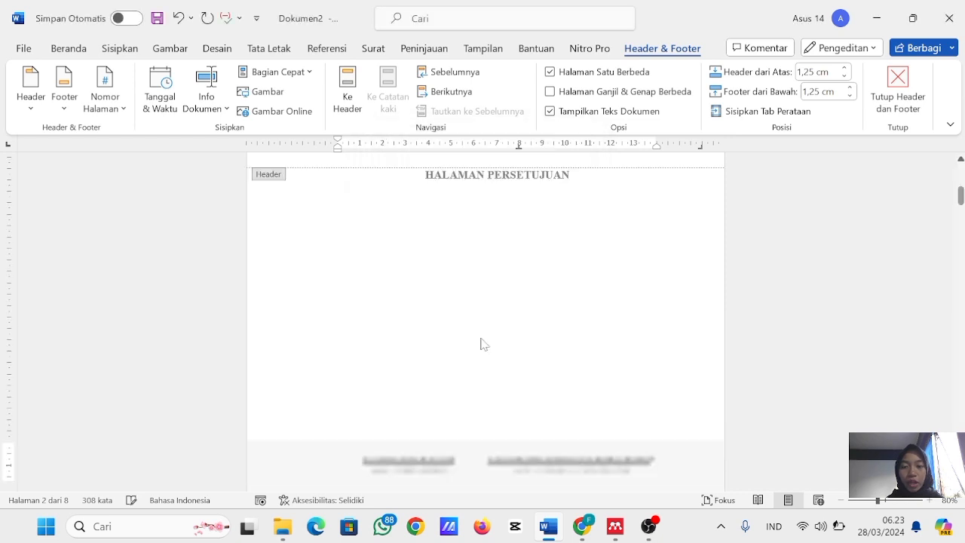
- Check the page numbers in the footers from HALAMAN PERSETUJUAN through DAFTAR ISI, up to the start of BAB 1
scroll(551, 358, down, 15)
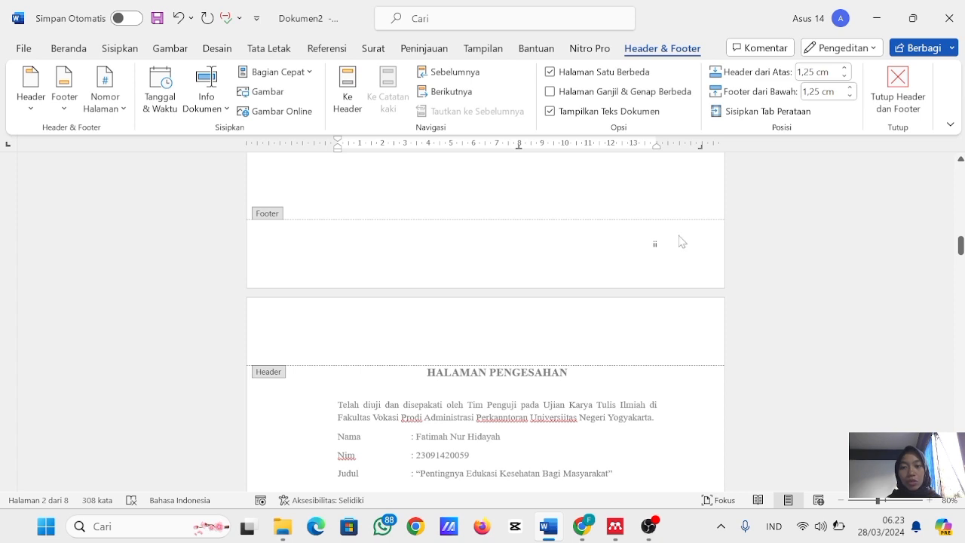
scroll(640, 249, down, 15)
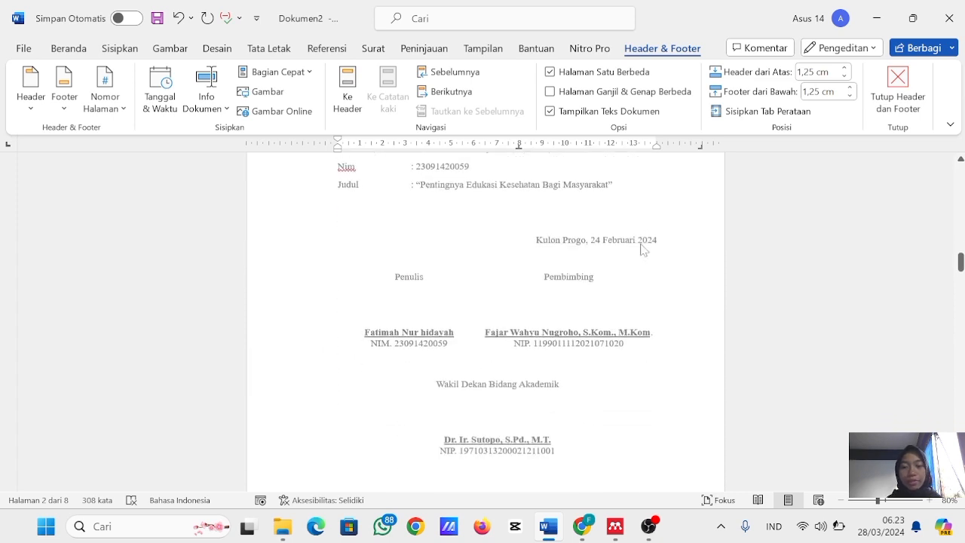
scroll(639, 249, down, 15)
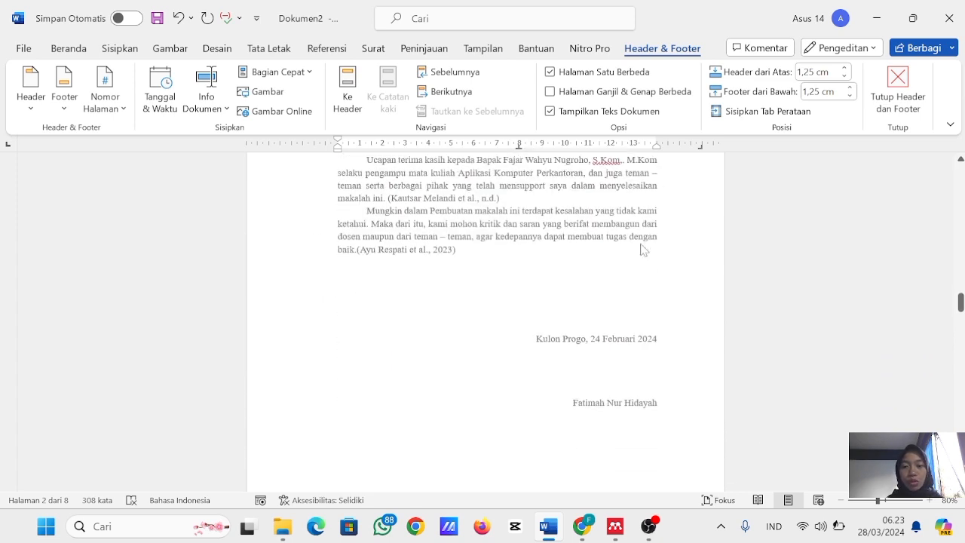
scroll(640, 249, down, 15)
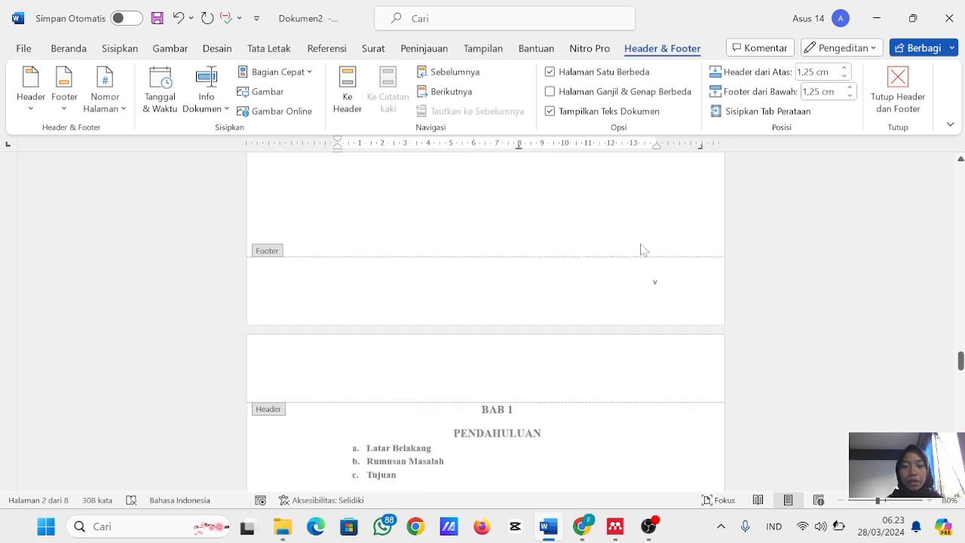
scroll(566, 448, down, 12)
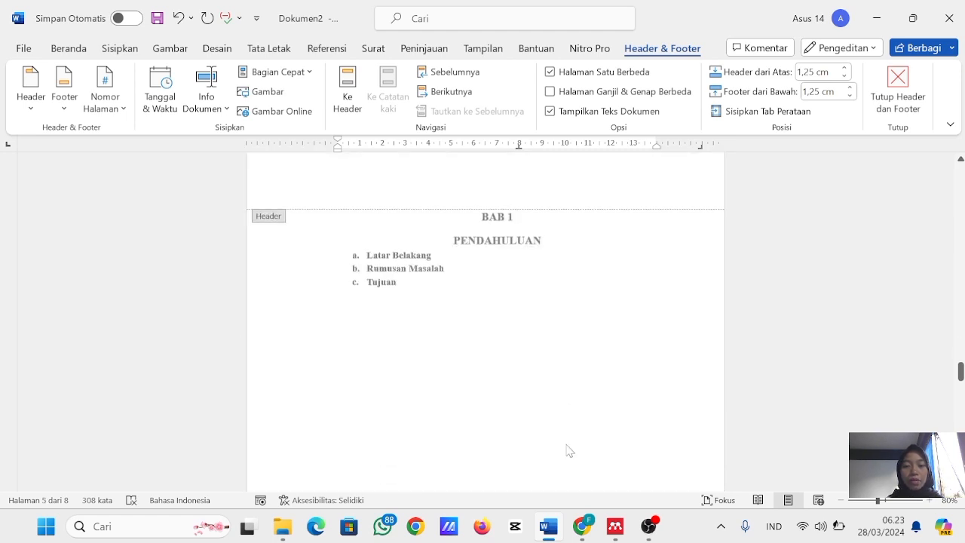
scroll(566, 447, up, 12)
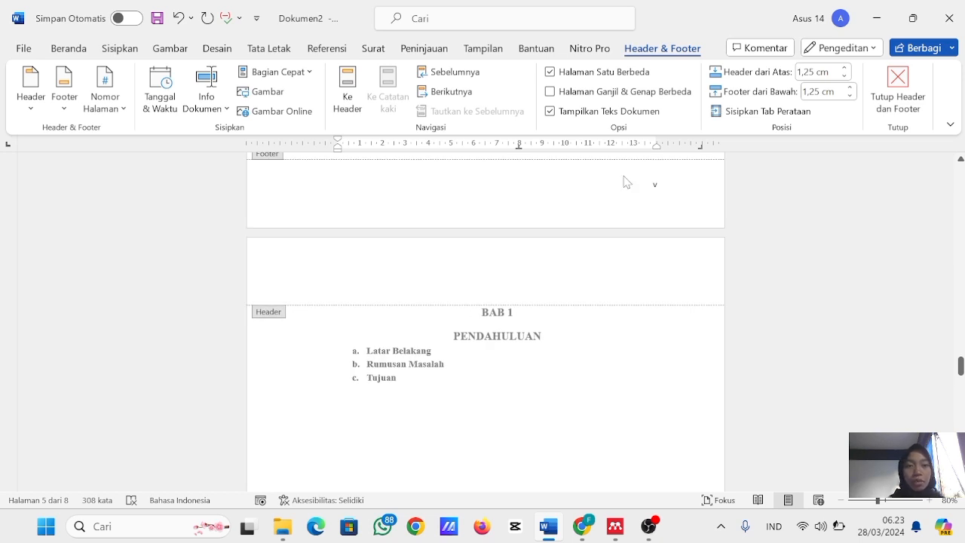
scroll(607, 214, up, 5)
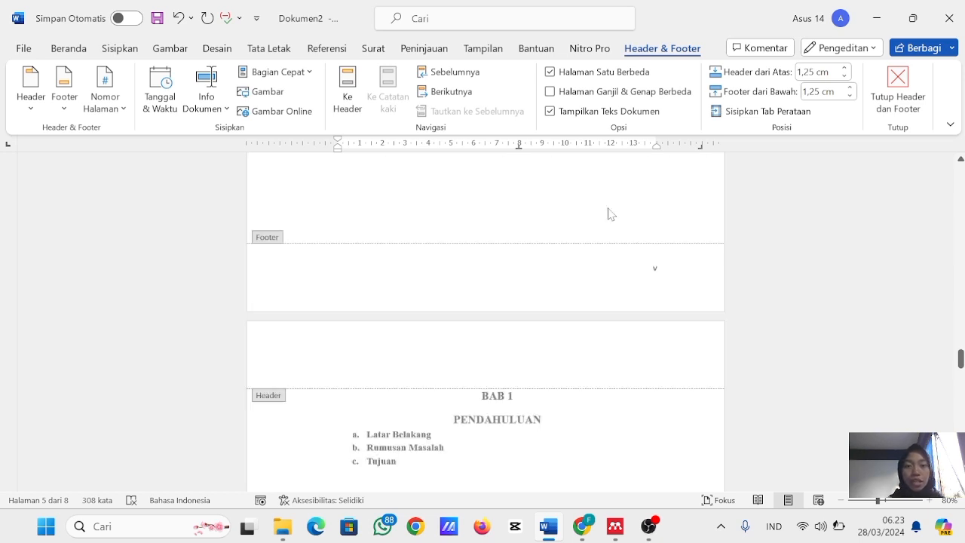
- Leave footer editing and insert a Halaman Berikutnya section break below the DAFTAR ISI heading so BAB 1 begins a separate section
double_click(505, 236)
scroll(505, 236, up, 3)
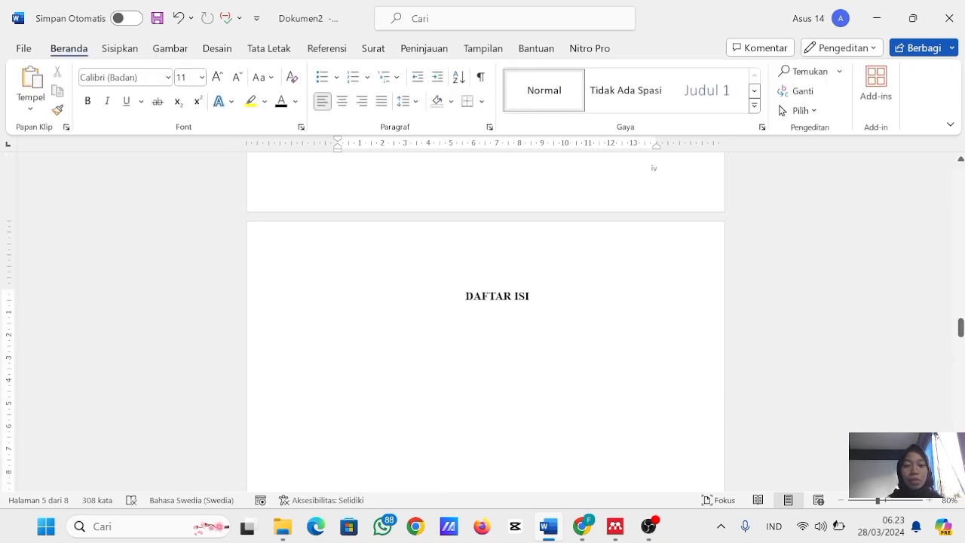
click(268, 48)
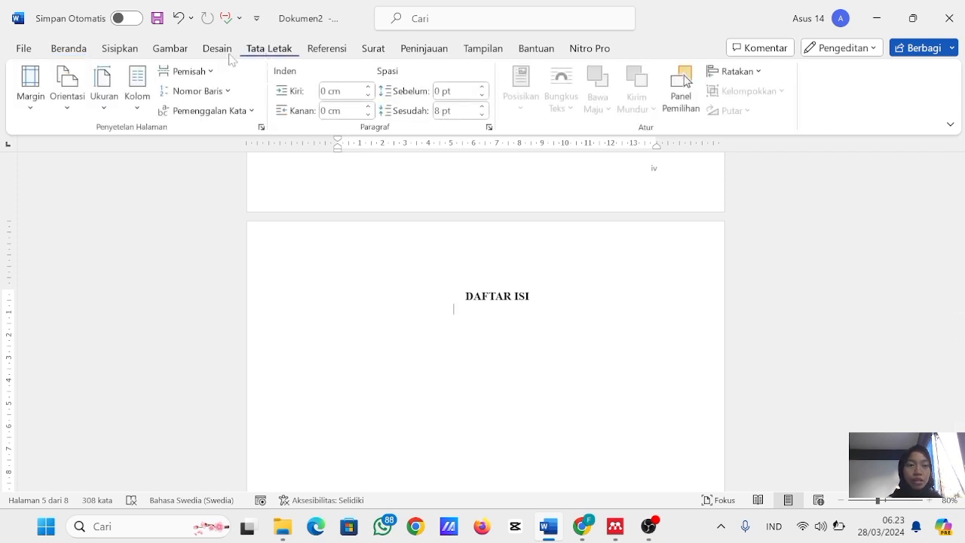
click(190, 73)
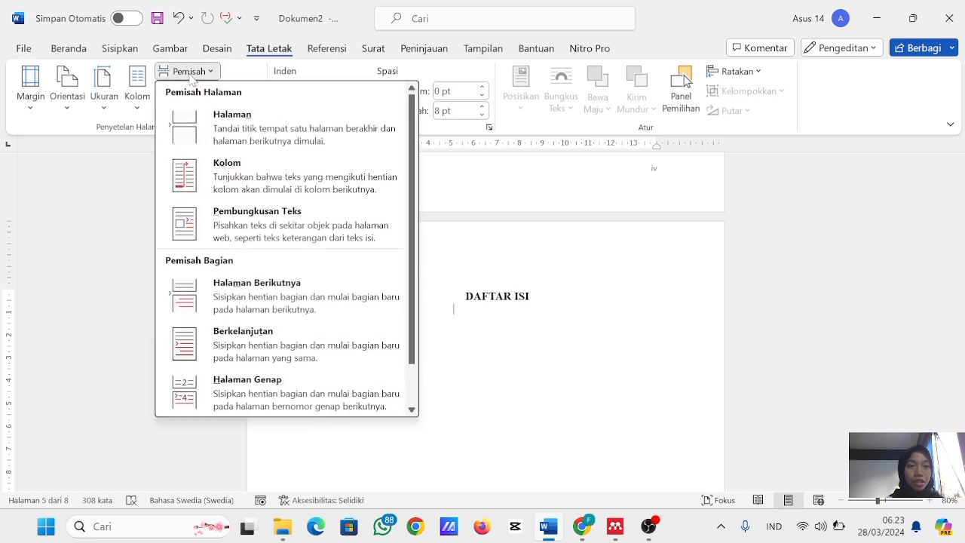
click(266, 304)
scroll(485, 322, down, 8)
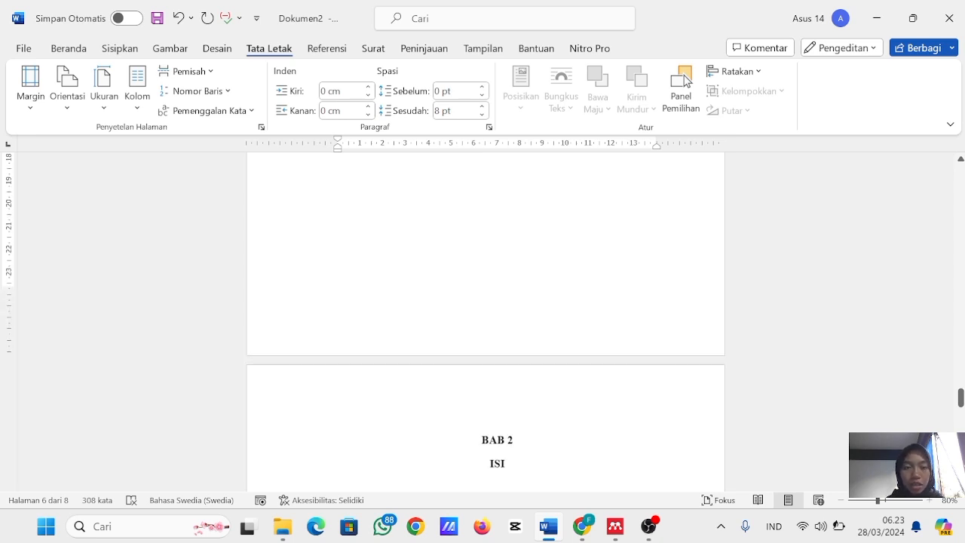
scroll(485, 321, up, 8)
scroll(486, 322, down, 8)
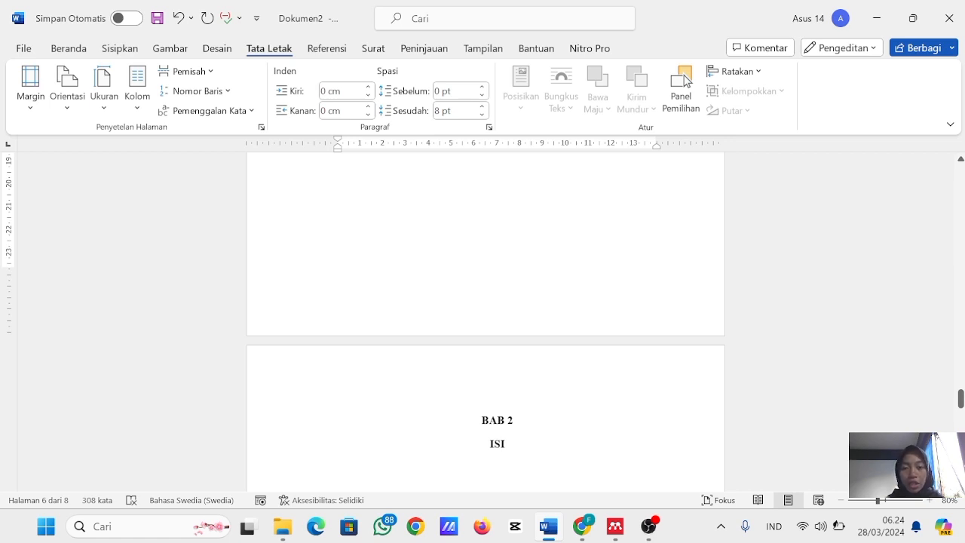
- Open the BAB 1 page's footer for editing and insert the Nomor Biasa 3 page number at the bottom of the page
double_click(498, 295)
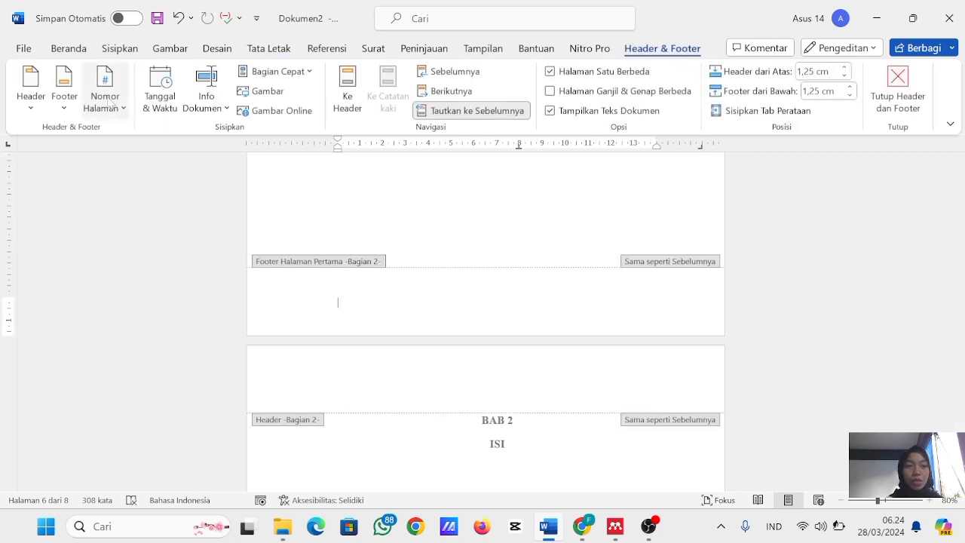
click(113, 108)
mouse_move(157, 158)
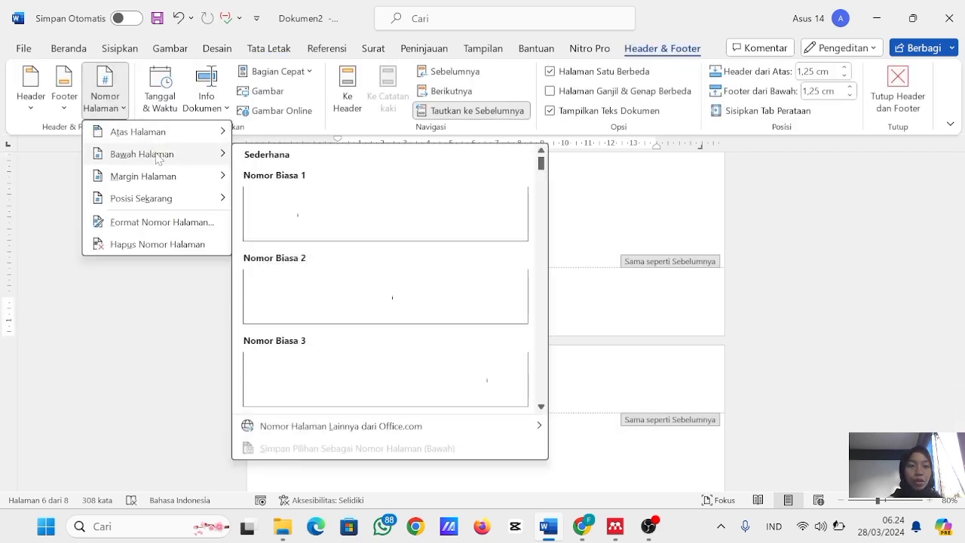
click(306, 379)
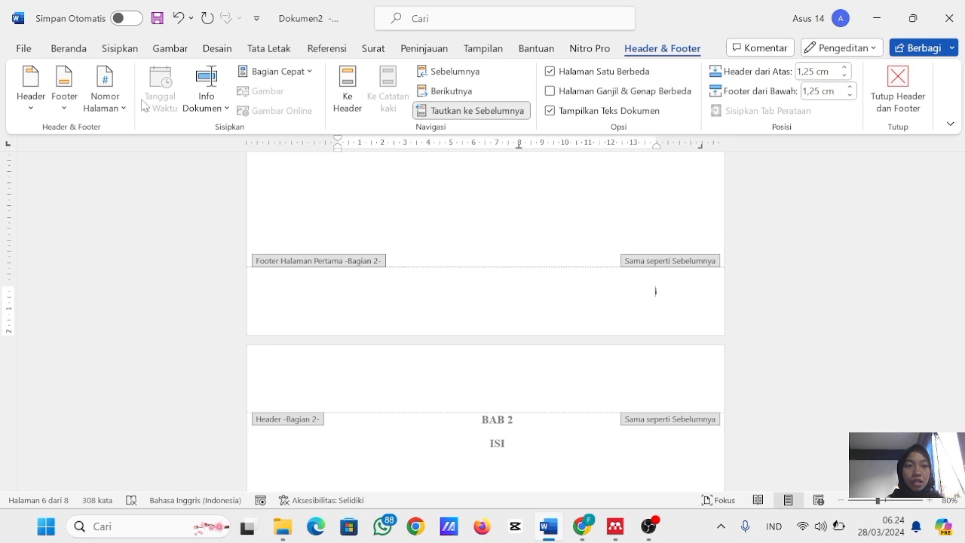
- Set the BAB 1 section's page number format to 1, 2, 3, … starting at 1, and turn off its different first page
click(113, 106)
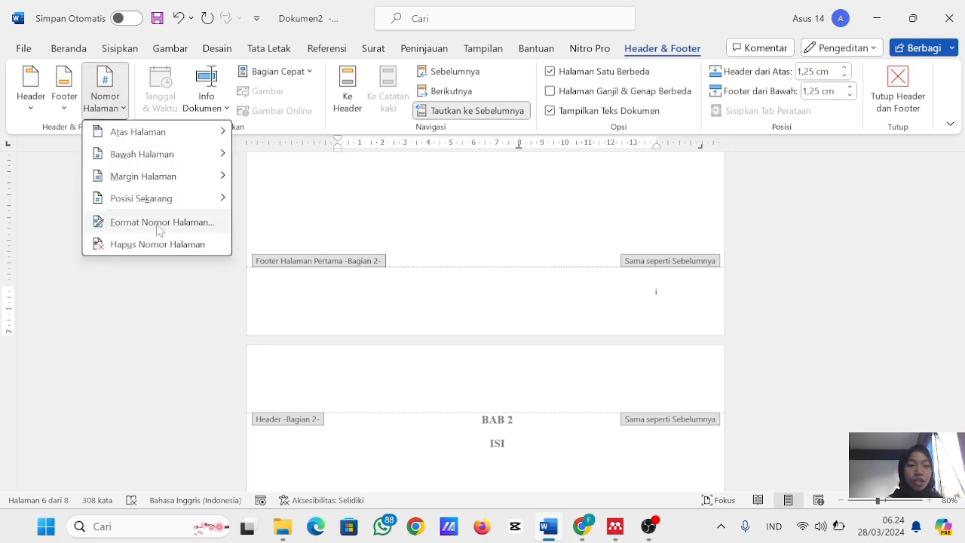
click(158, 218)
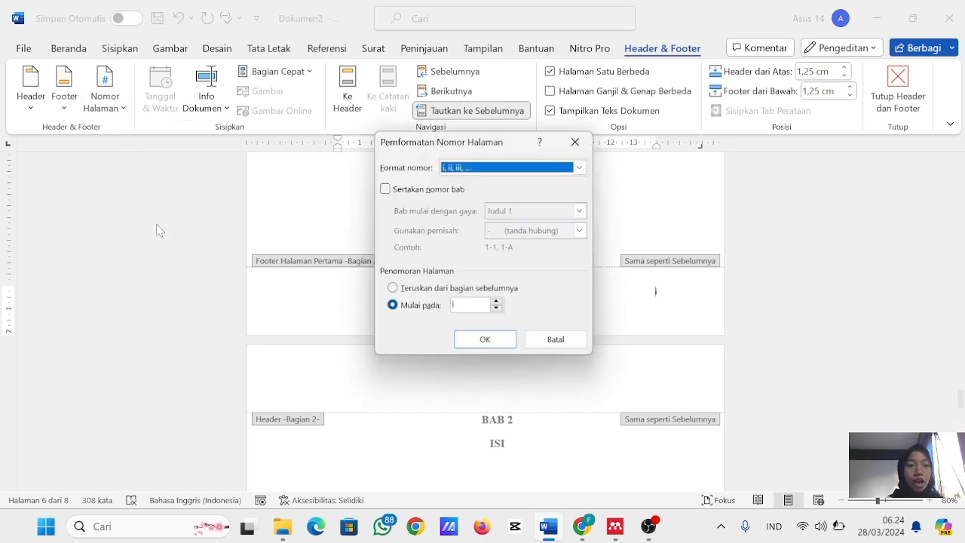
click(579, 168)
click(527, 181)
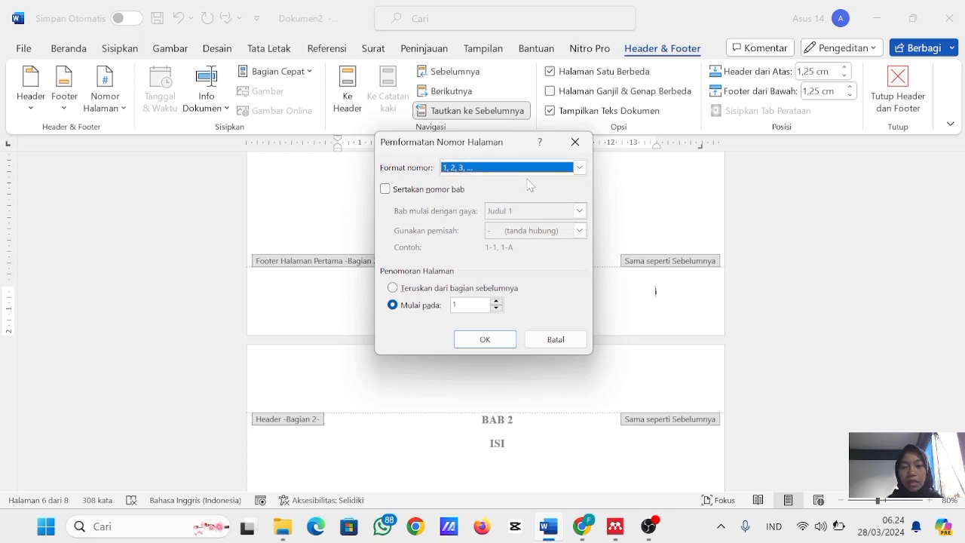
click(484, 340)
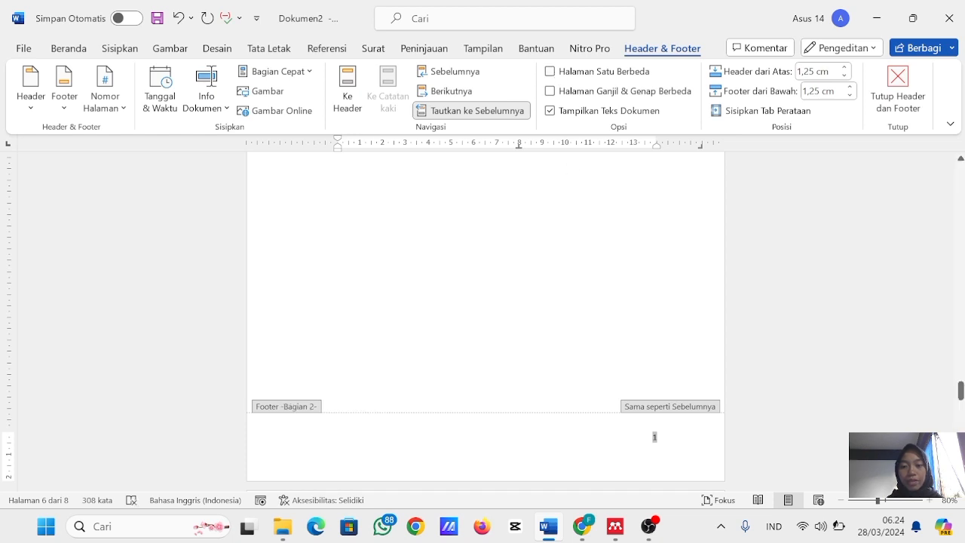
- Check the footer page numbers of the BAB 2, DAFTAR PUSTAKA, BAB 1 and front pages, and return to the body text
scroll(667, 440, down, 15)
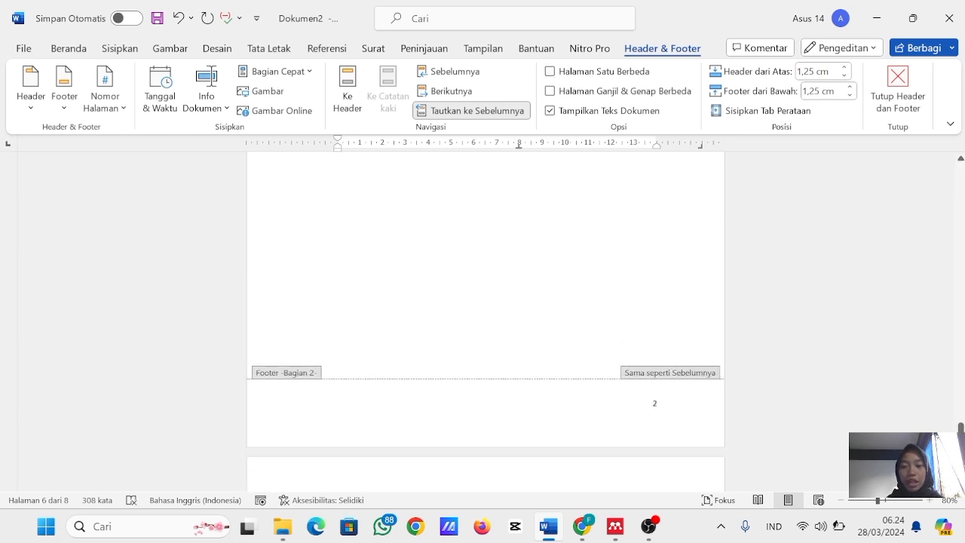
scroll(667, 438, down, 5)
key(super+d)
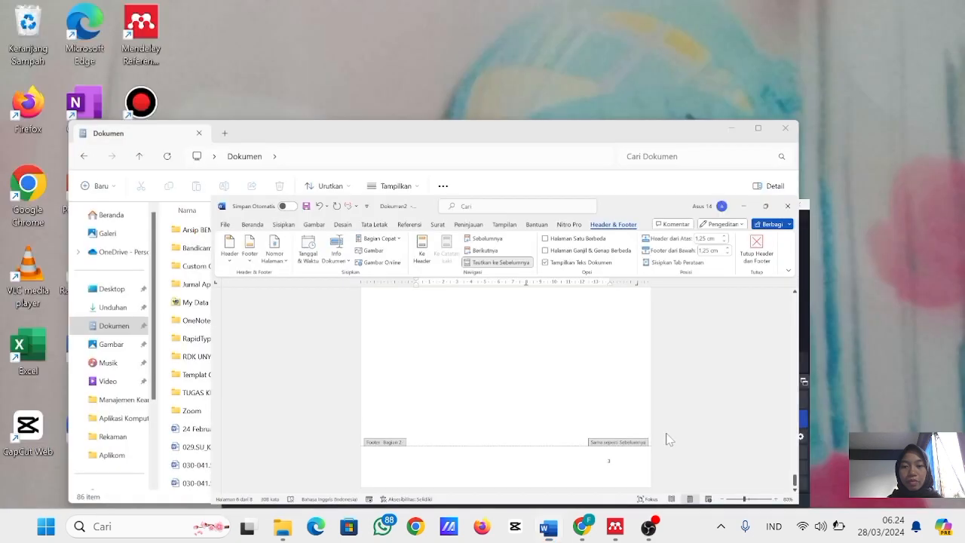
mouse_move(548, 526)
click(552, 467)
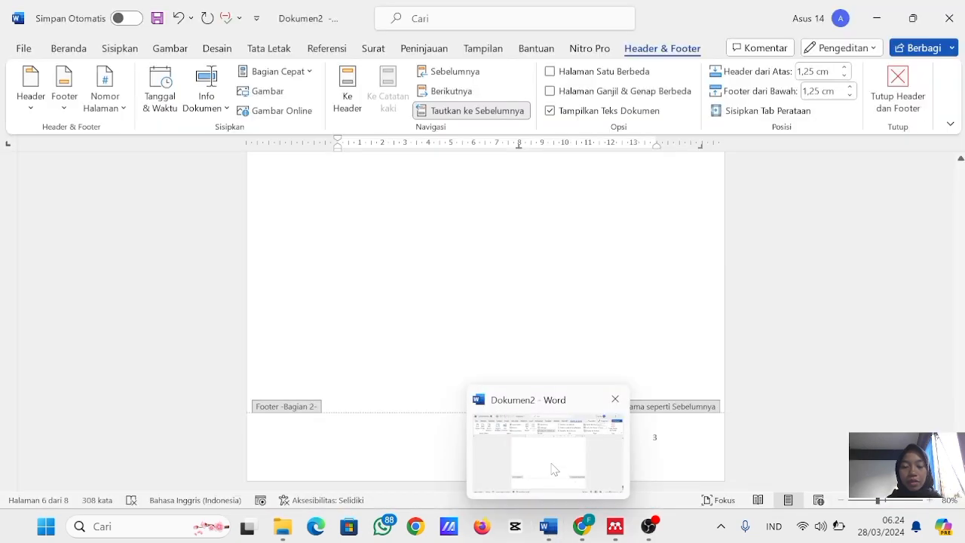
scroll(552, 468, down, 10)
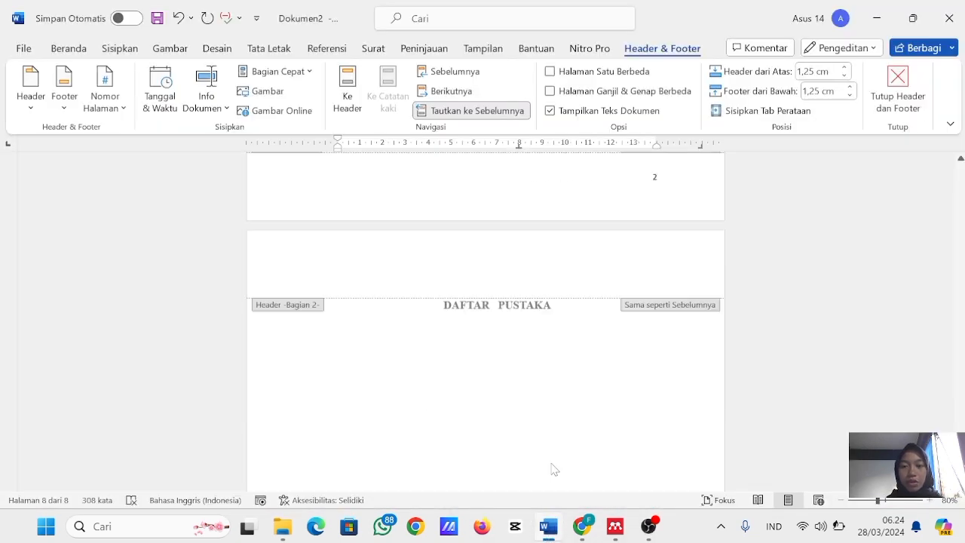
scroll(553, 469, up, 15)
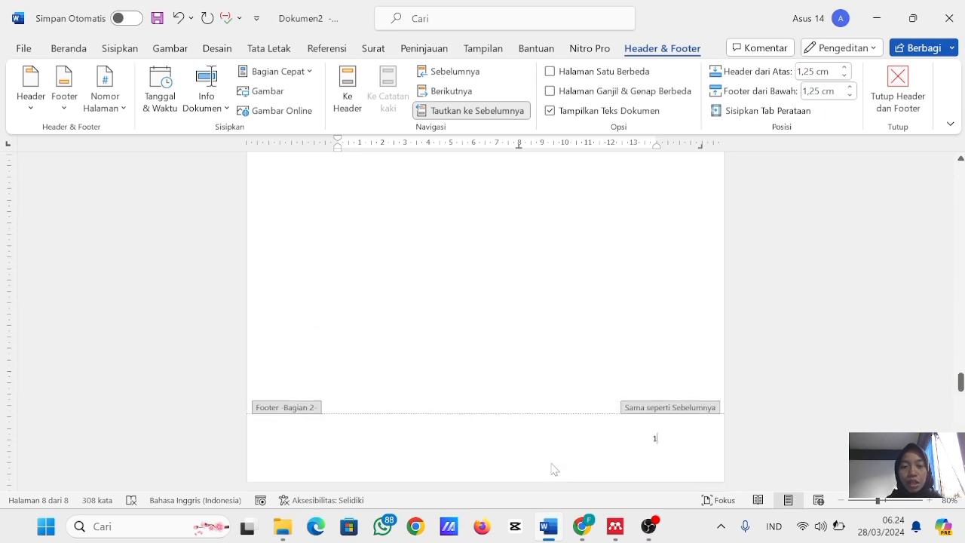
scroll(548, 472, up, 8)
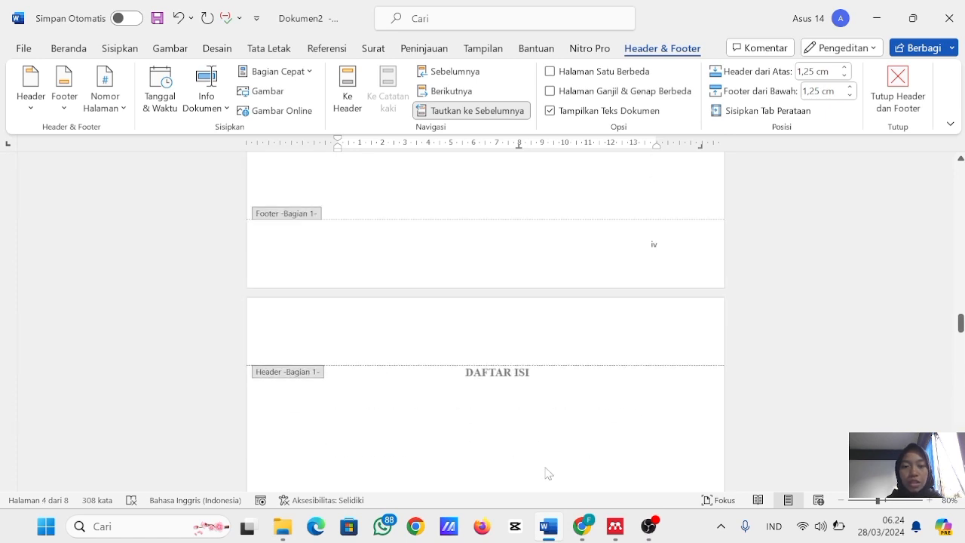
double_click(497, 439)
- Insert the Daftar Isi Otomatis 1 table of contents below the DAFTAR ISI heading and check its placement
scroll(497, 439, down, 1)
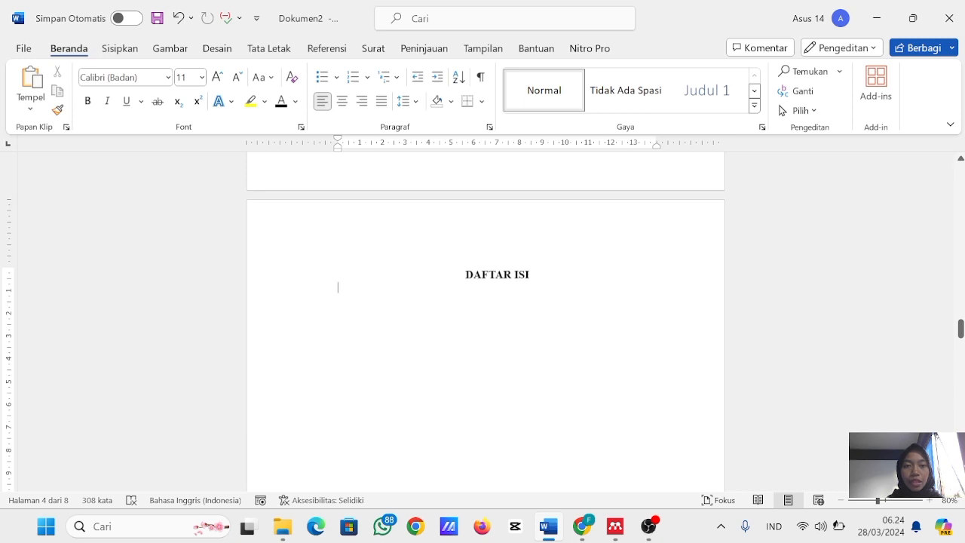
click(318, 53)
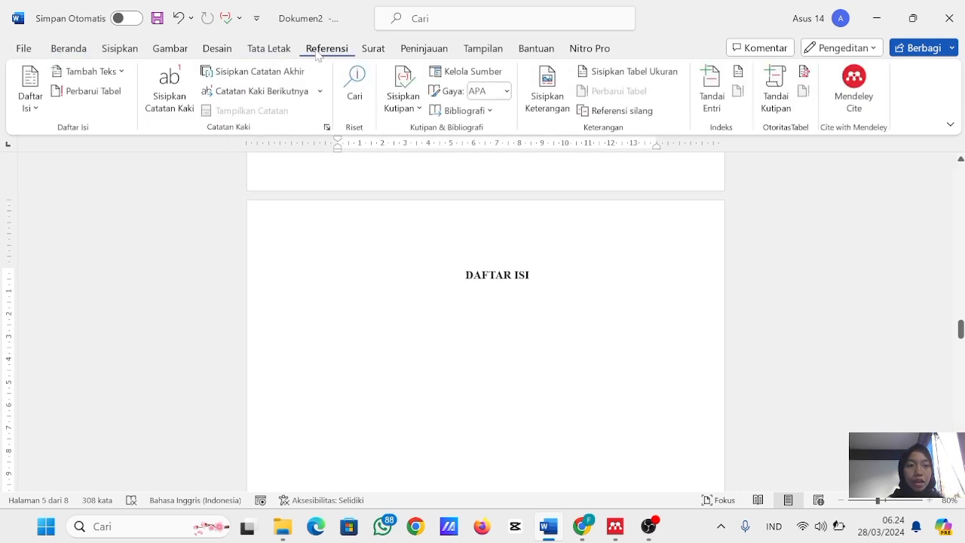
click(31, 88)
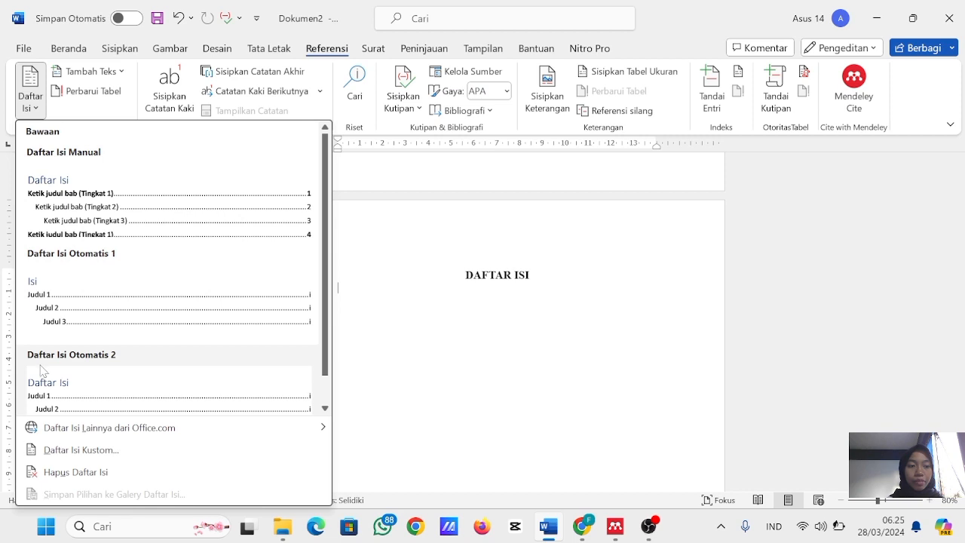
click(56, 320)
scroll(345, 339, up, 3)
scroll(497, 316, up, 2)
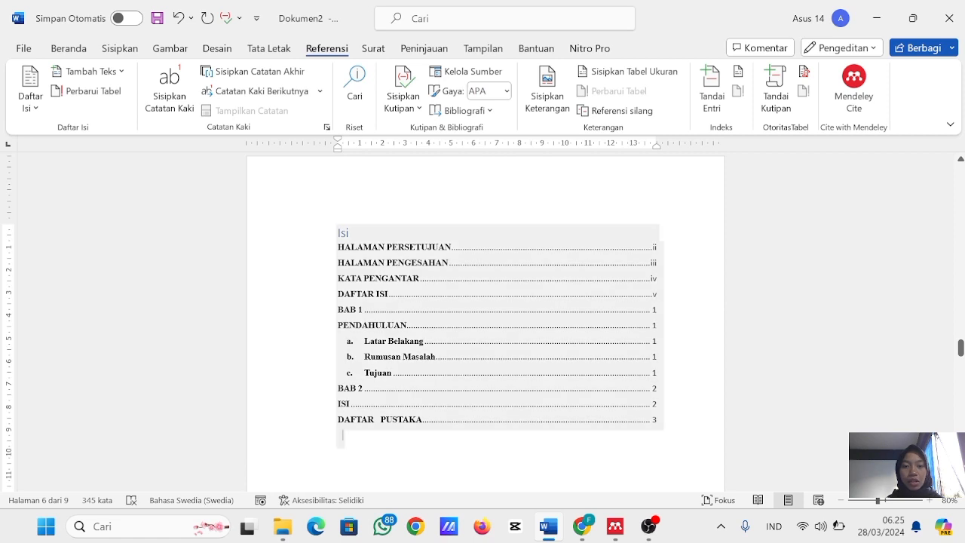
scroll(382, 232, up, 10)
scroll(382, 233, down, 2)
scroll(382, 232, down, 3)
scroll(382, 232, down, 5)
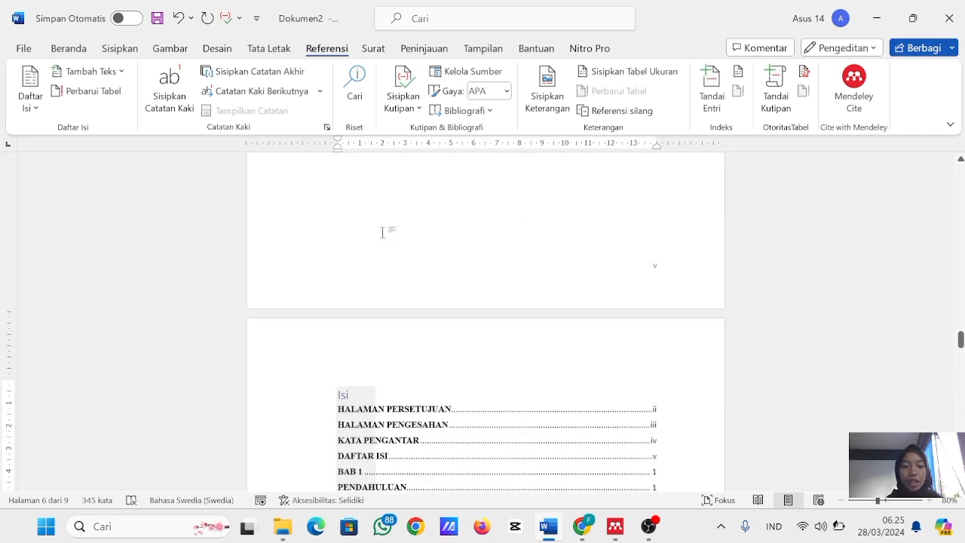
- Remove the table of contents from the page following the DAFTAR ISI heading
click(351, 389)
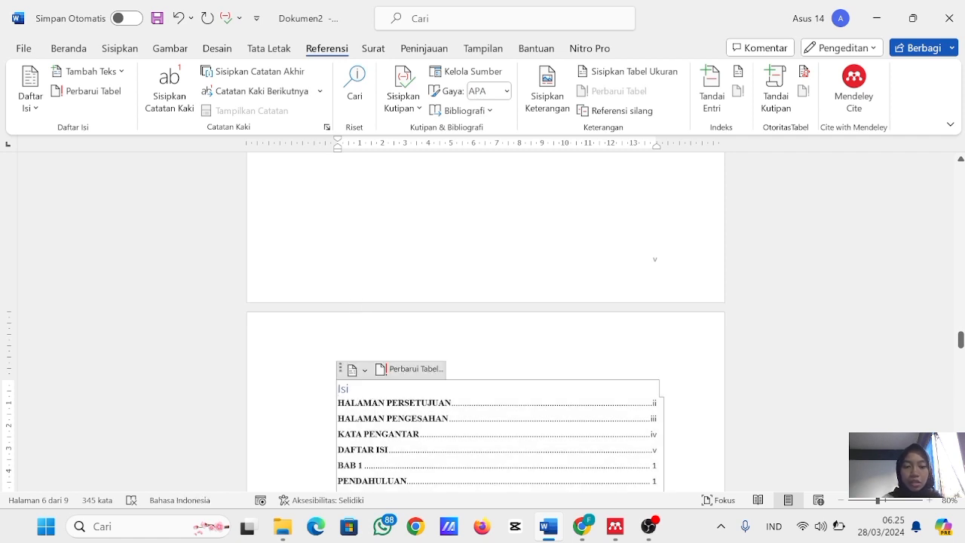
key(Delete)
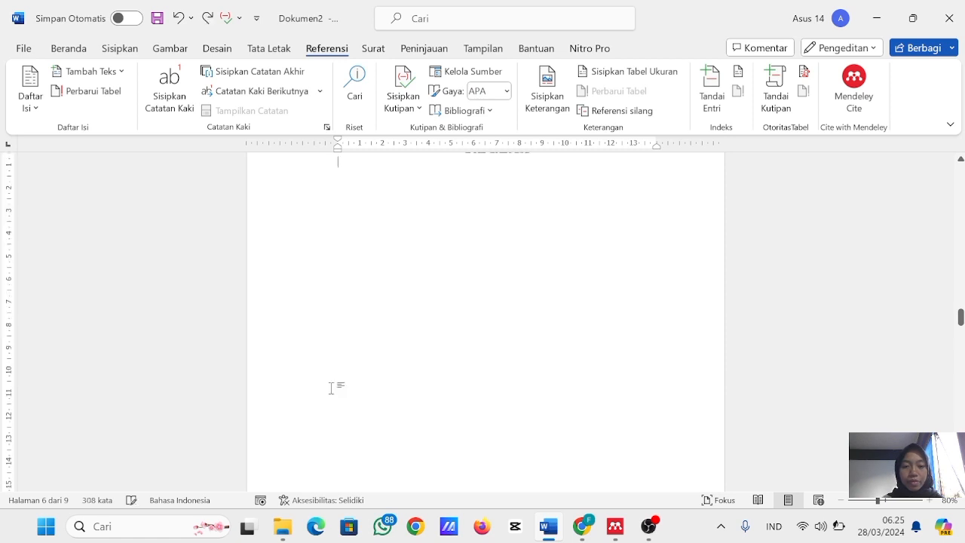
right_click(343, 391)
click(312, 303)
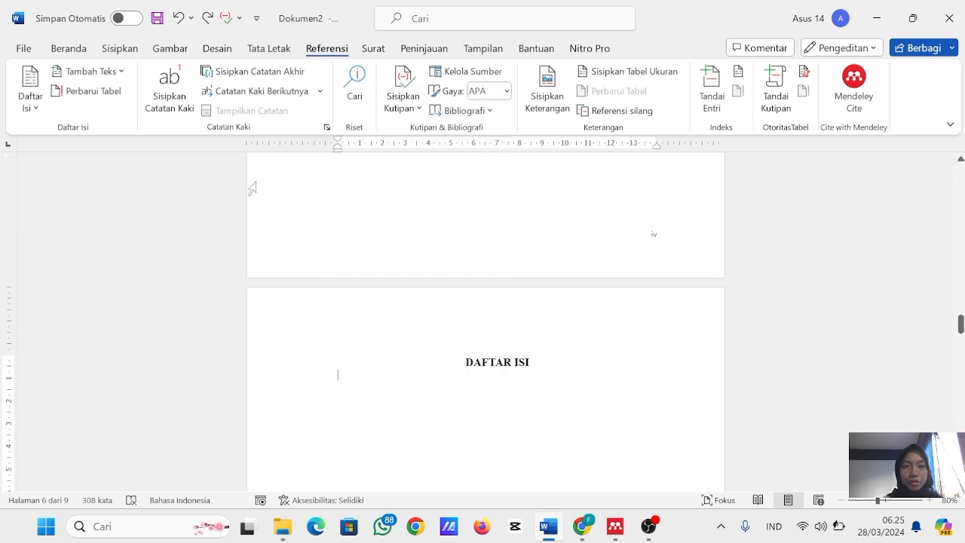
- Insert the Daftar Isi Otomatis 1 table of contents again, on the line directly under the DAFTAR ISI heading
click(30, 89)
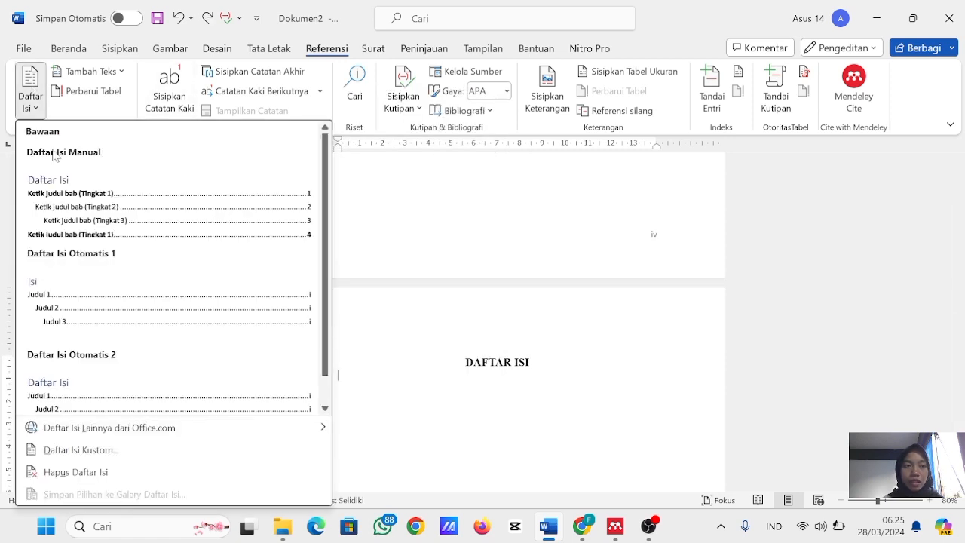
click(85, 322)
scroll(265, 301, up, 5)
scroll(485, 324, down, 2)
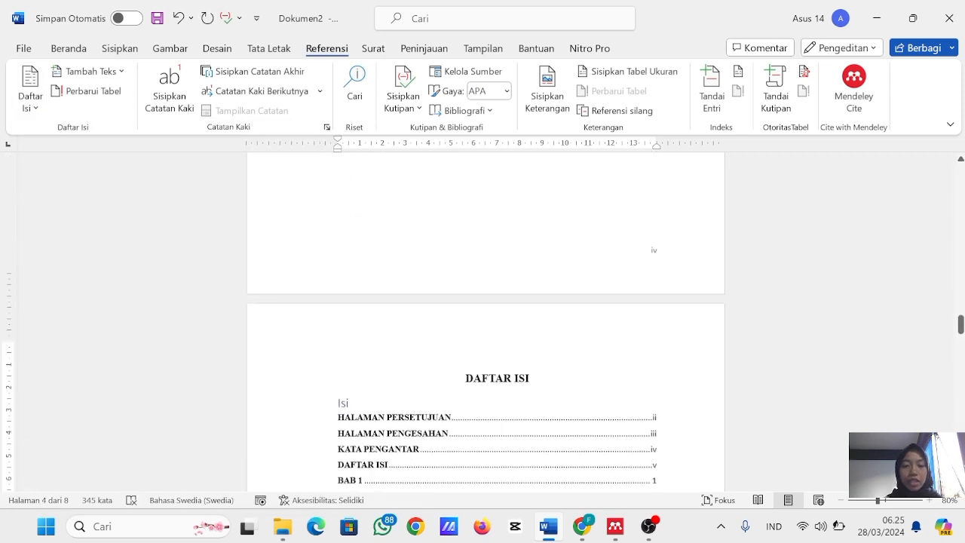
- Delete the "Isi" title line above the entries of the automatic table of contents
click(350, 370)
key(BackSpace)
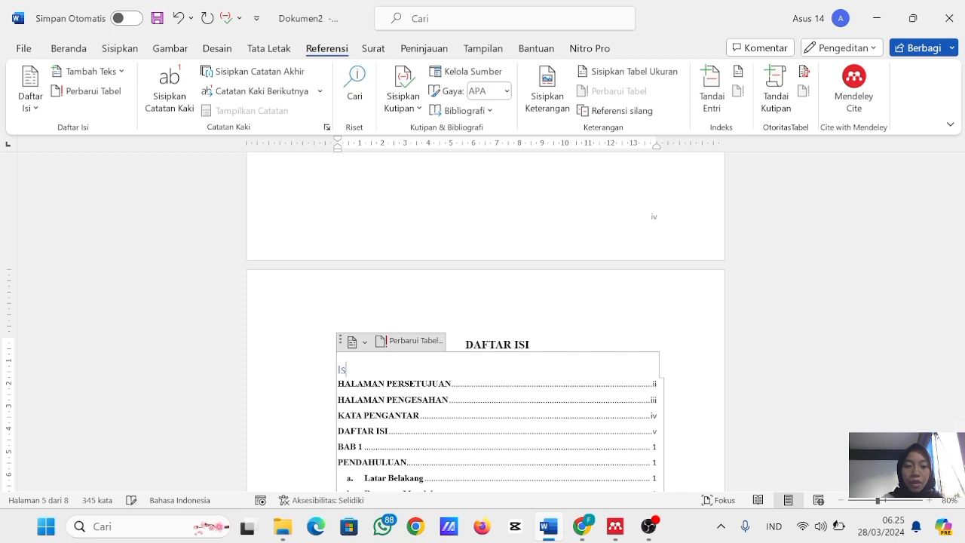
triple_click(316, 360)
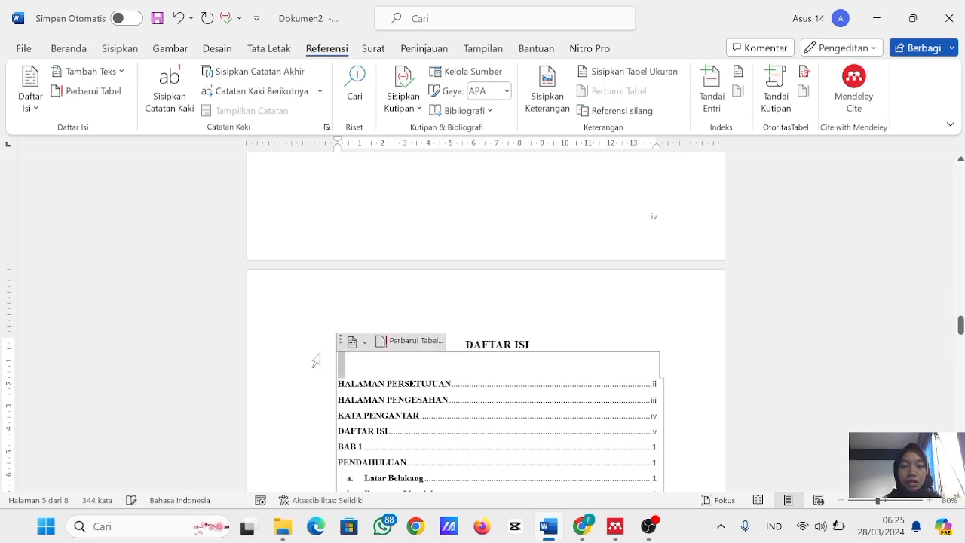
click(309, 409)
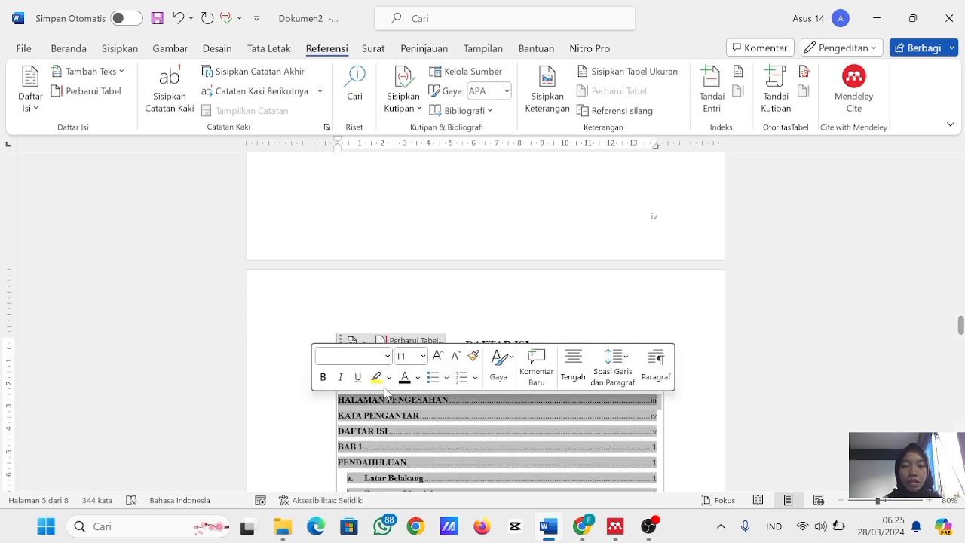
- Place the cursor on the line below the DAFTAR PUSTAKA heading and switch to Mendeley Reference Manager
scroll(486, 324, down, 20)
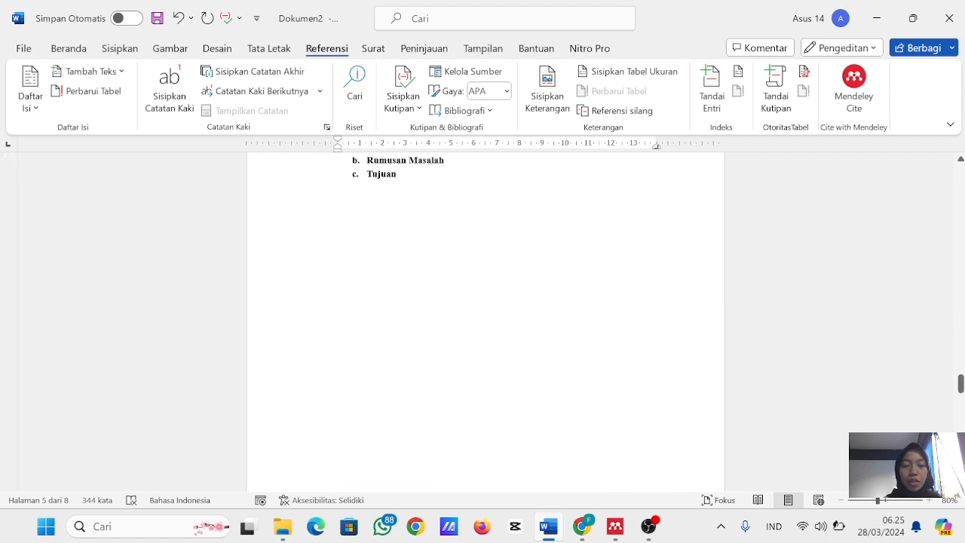
scroll(485, 324, down, 4)
scroll(485, 324, up, 1)
click(389, 337)
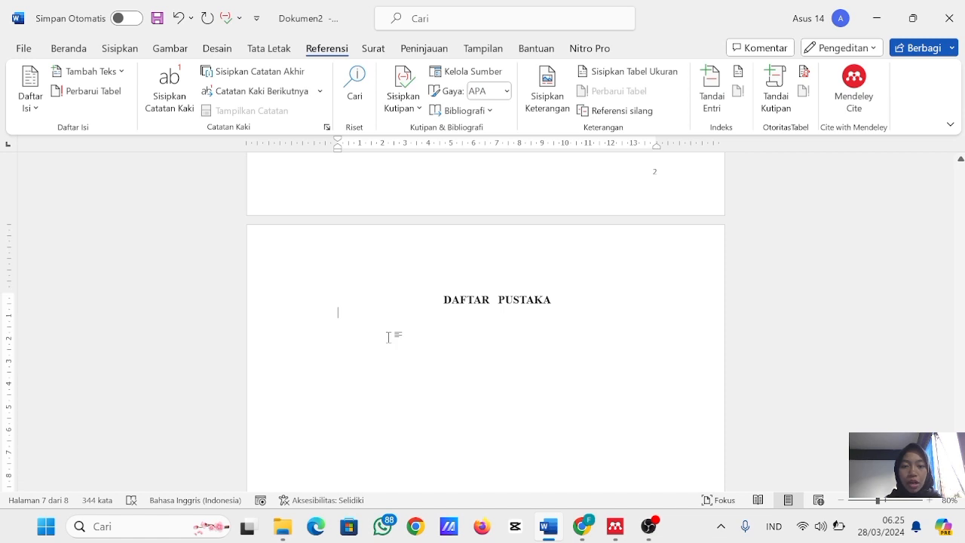
mouse_move(615, 526)
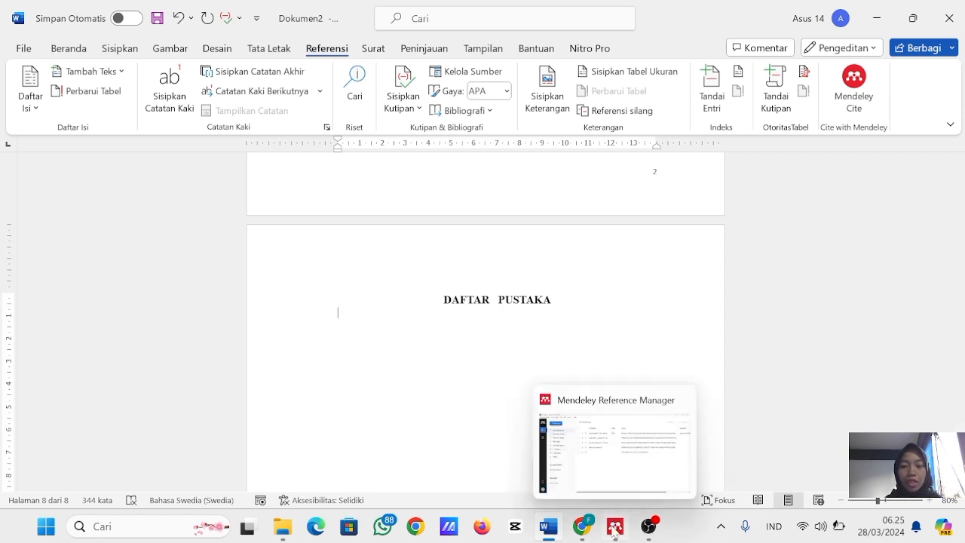
click(615, 448)
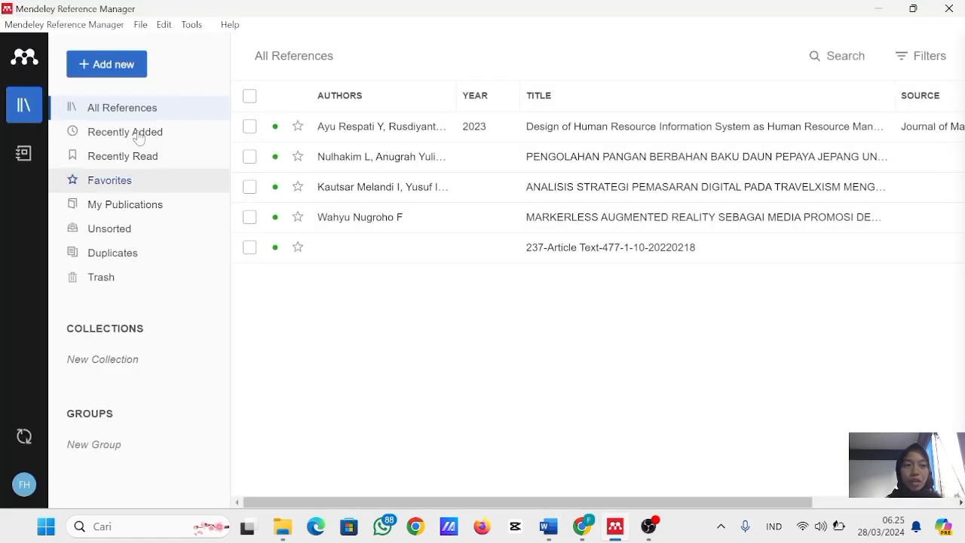
- Import the human-management-innovation PDF from the Jurnal Aplikom folder into the reference library and sync the library
click(115, 75)
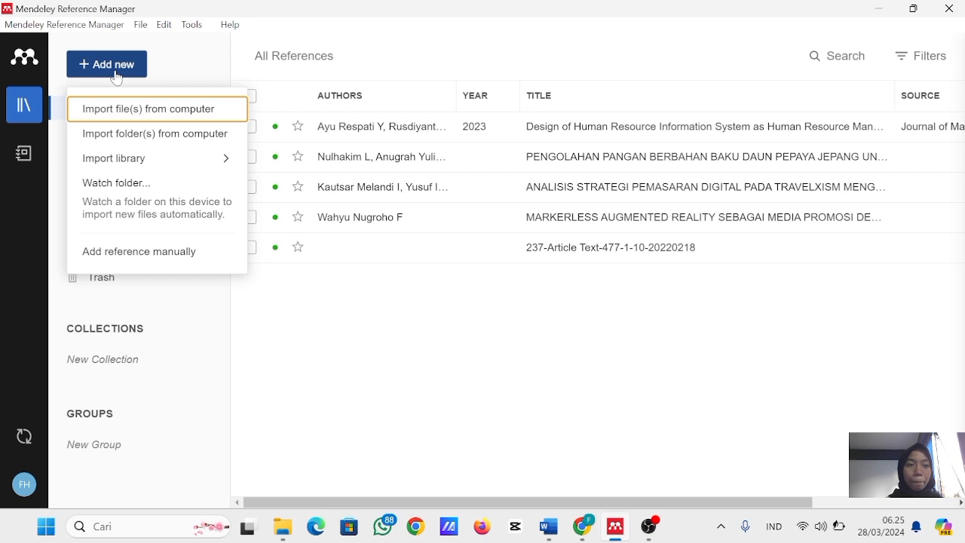
click(152, 123)
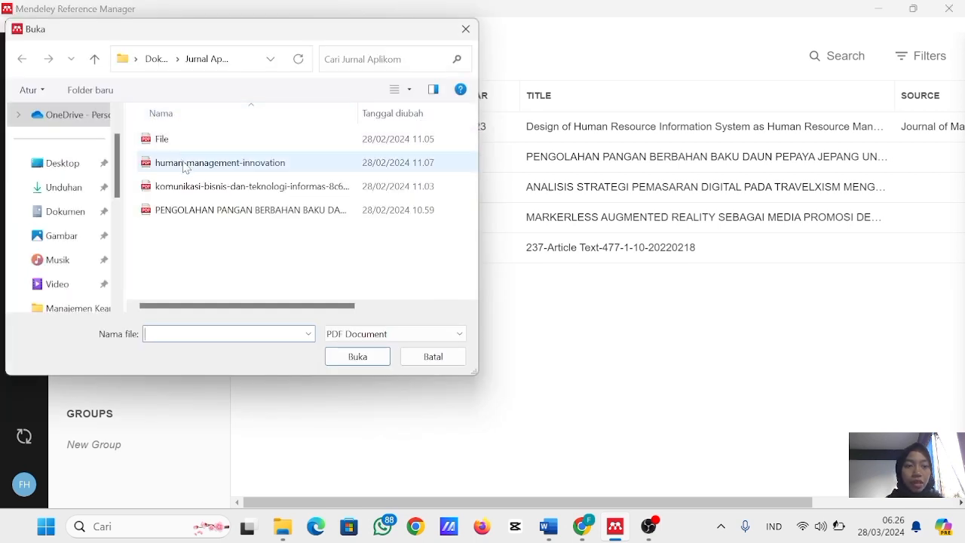
click(185, 165)
click(360, 367)
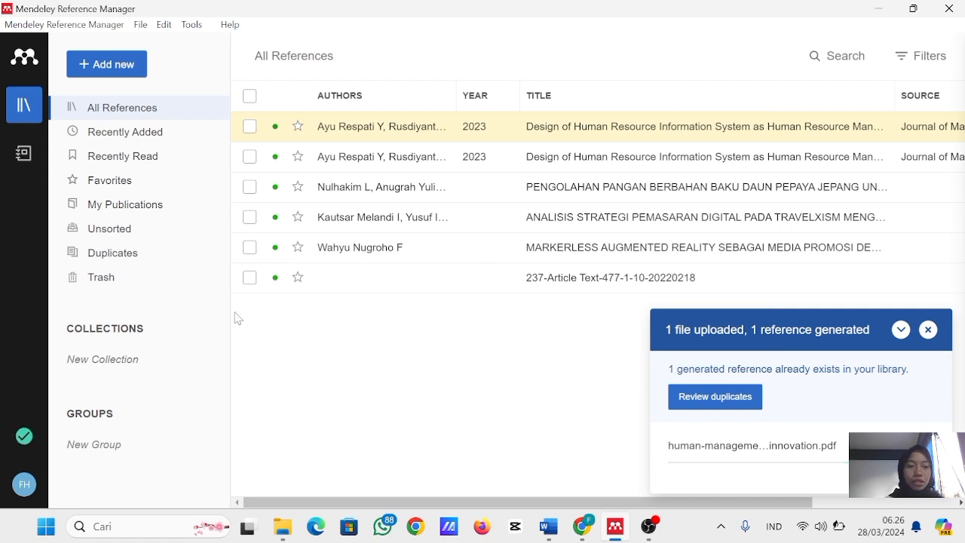
click(24, 444)
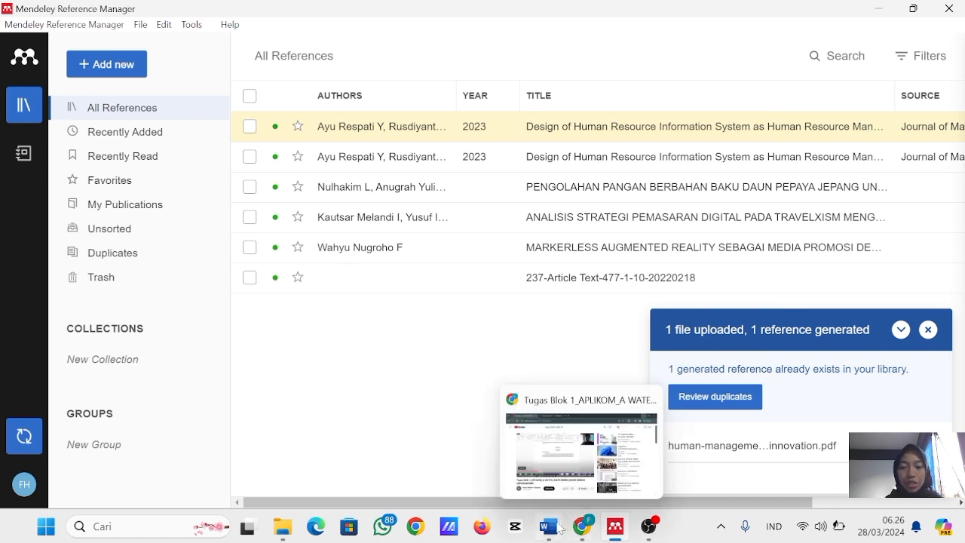
- Switch back to Word, open Mendeley Cite and select both "Design of Human Resource Information System" references and the "PENGOLAHAN PANGAN" reference
mouse_move(556, 530)
click(557, 478)
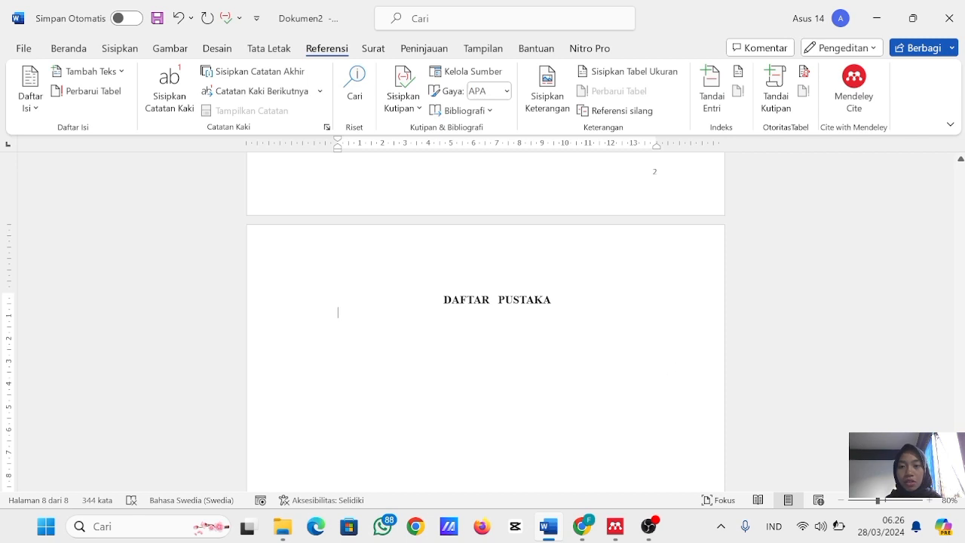
click(853, 87)
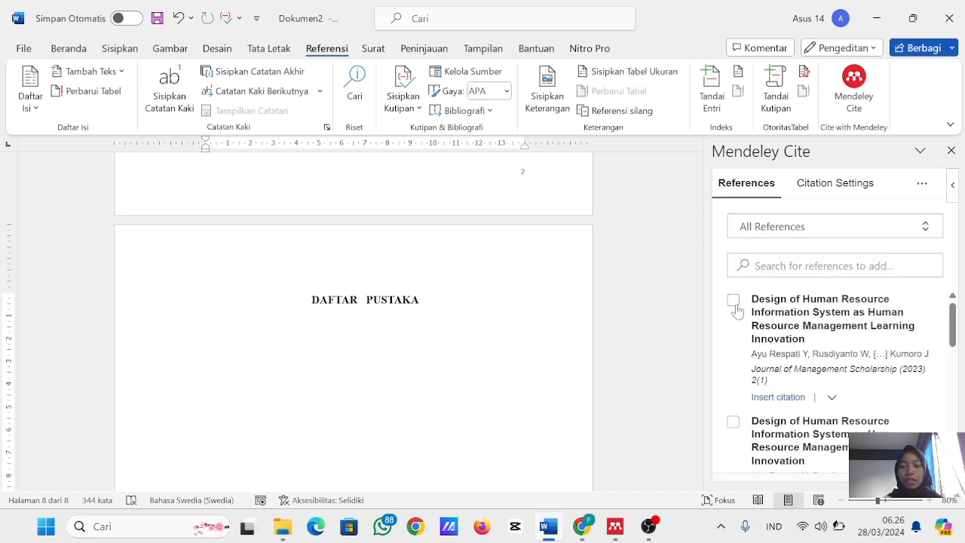
click(733, 302)
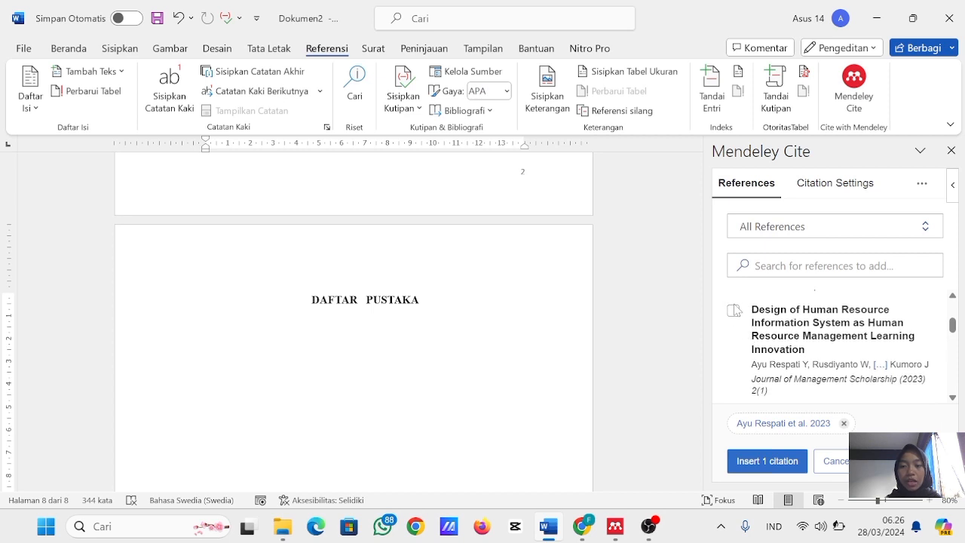
click(734, 311)
scroll(750, 326, down, 3)
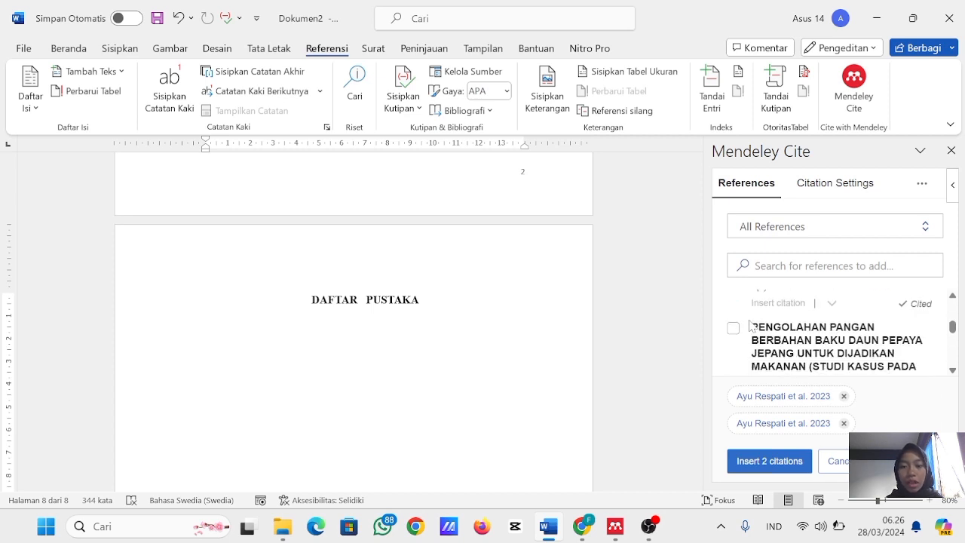
click(733, 326)
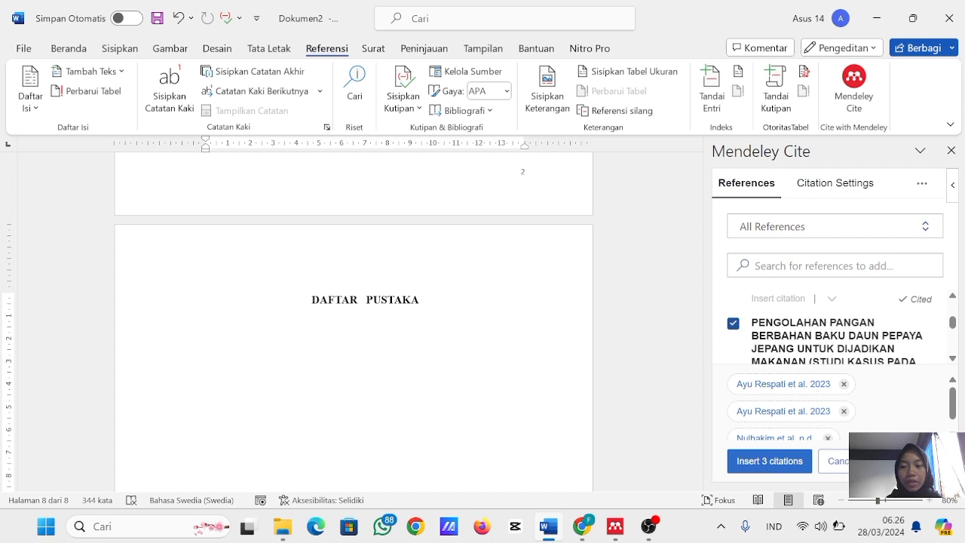
scroll(784, 332, down, 1)
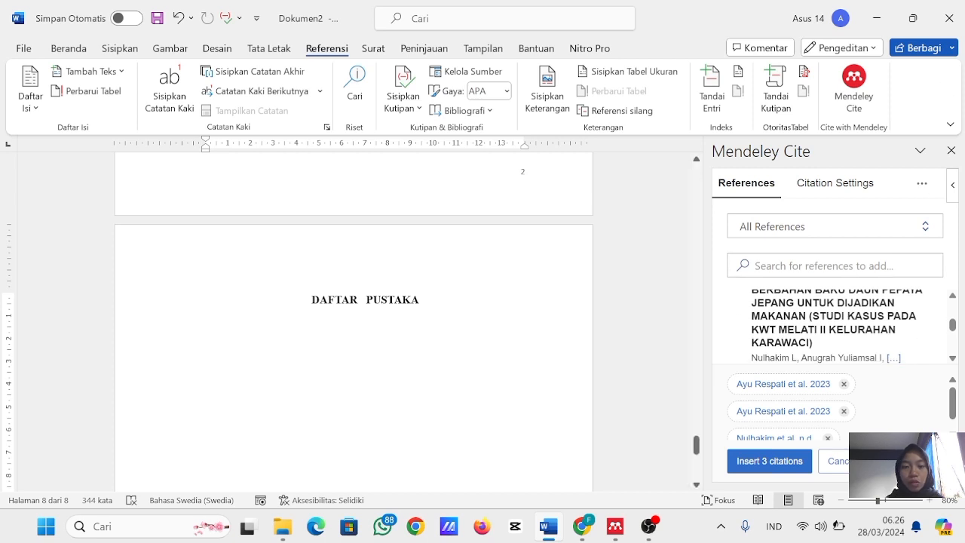
- Insert the Mendeley bibliography at the cursor below the DAFTAR PUSTAKA heading
click(921, 183)
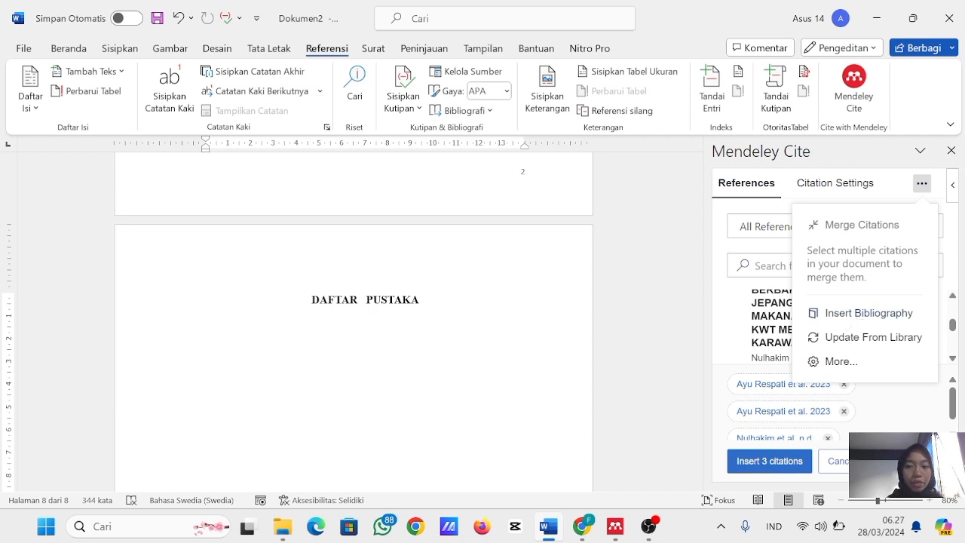
click(816, 324)
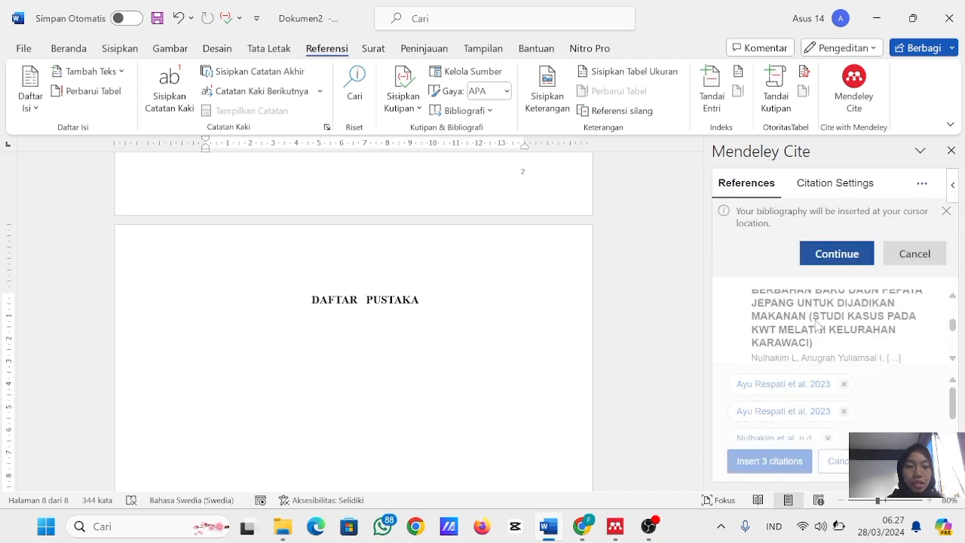
click(835, 253)
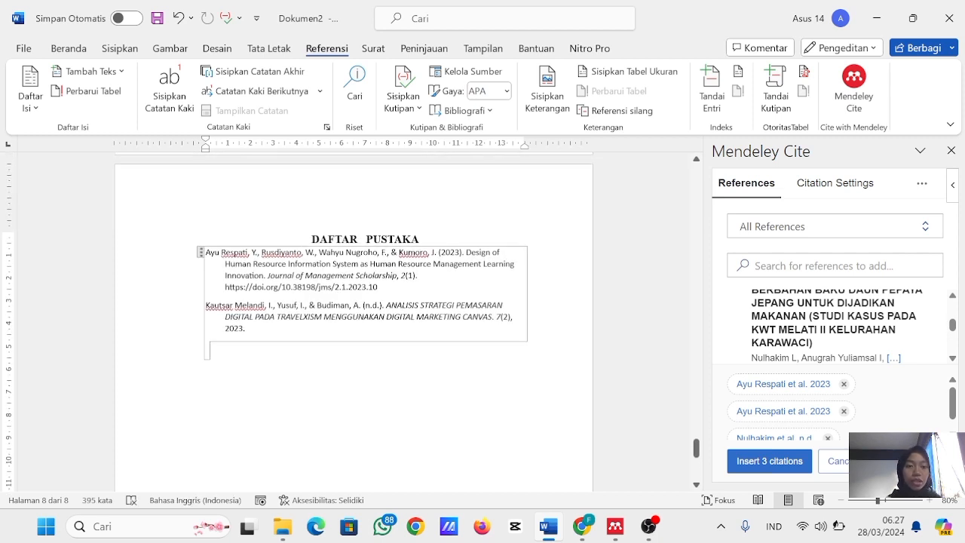
click(270, 346)
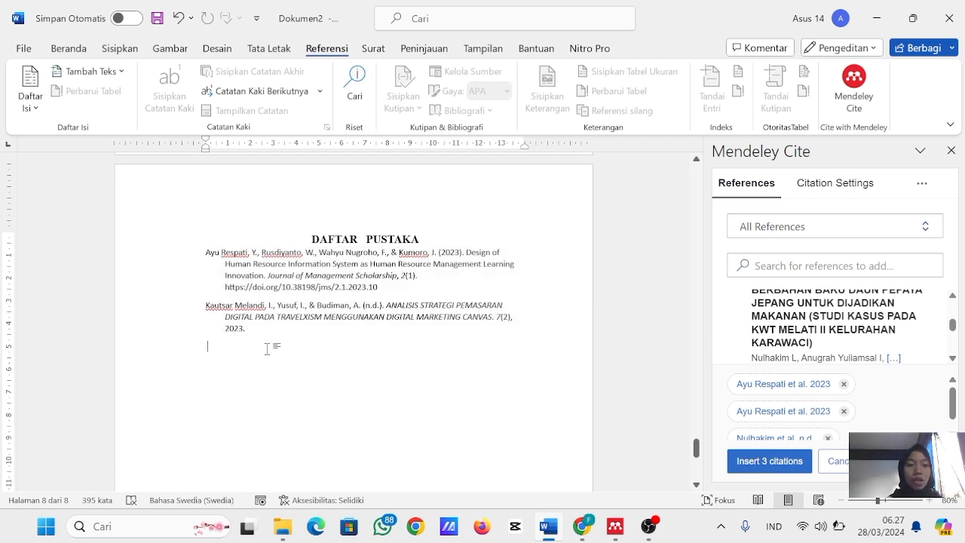
key(BackSpace)
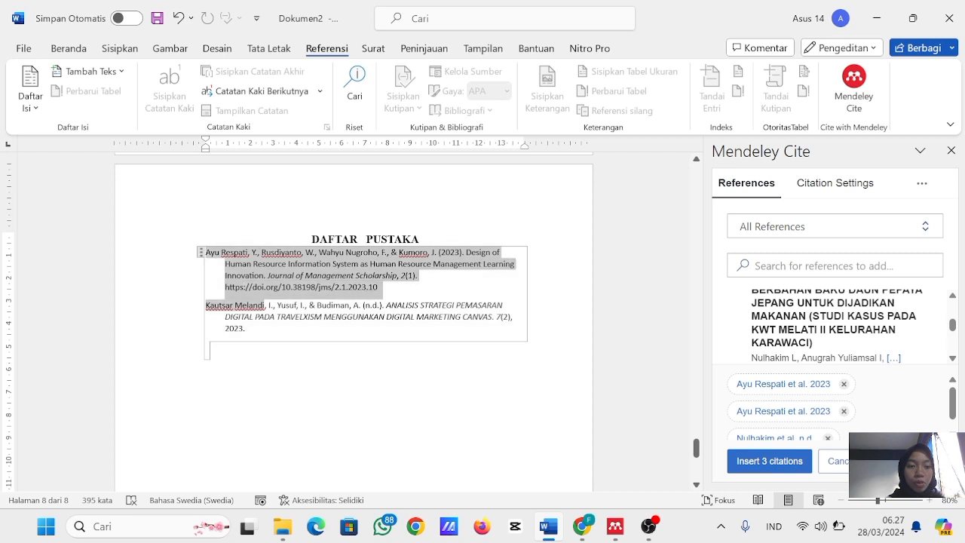
- Format the bibliography entries under DAFTAR PUSTAKA in Times New Roman, size 12
click(70, 49)
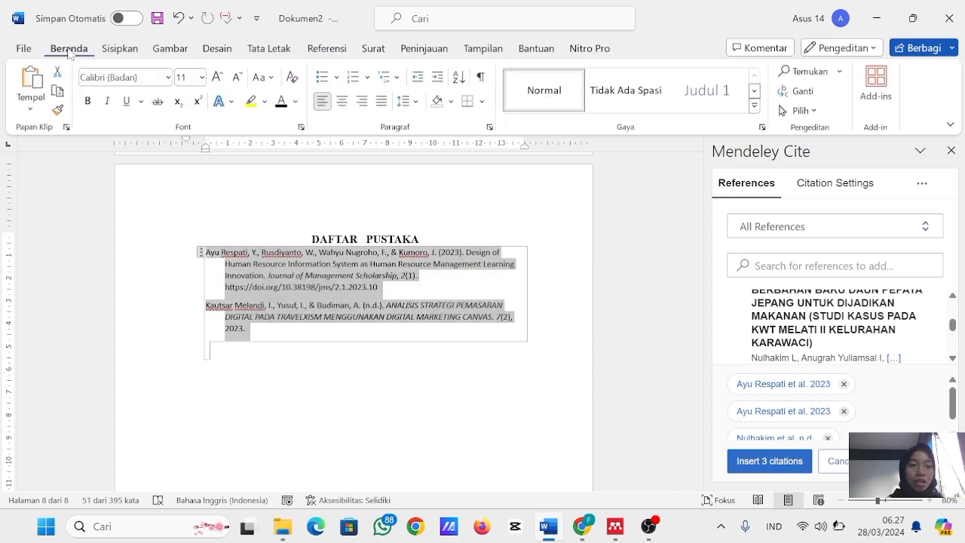
click(113, 77)
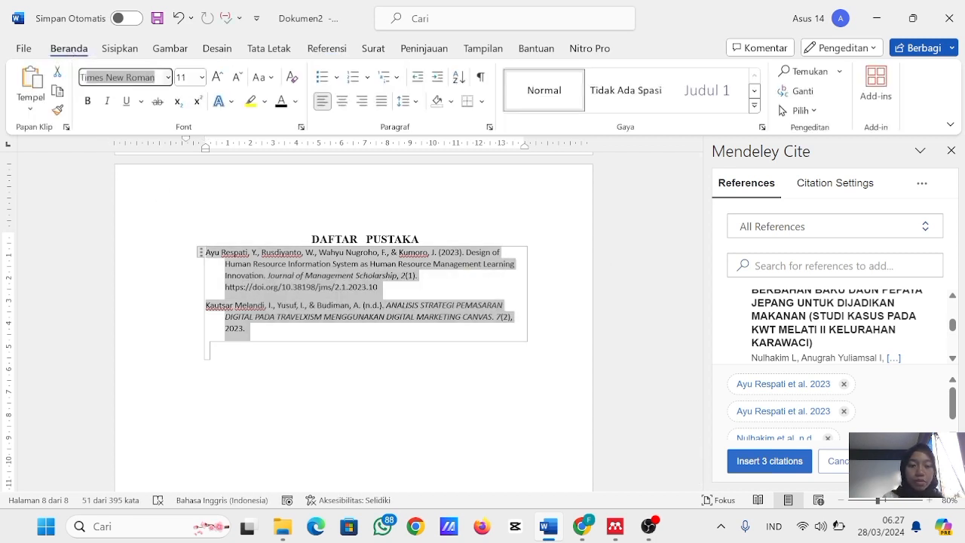
key(Return)
click(184, 77)
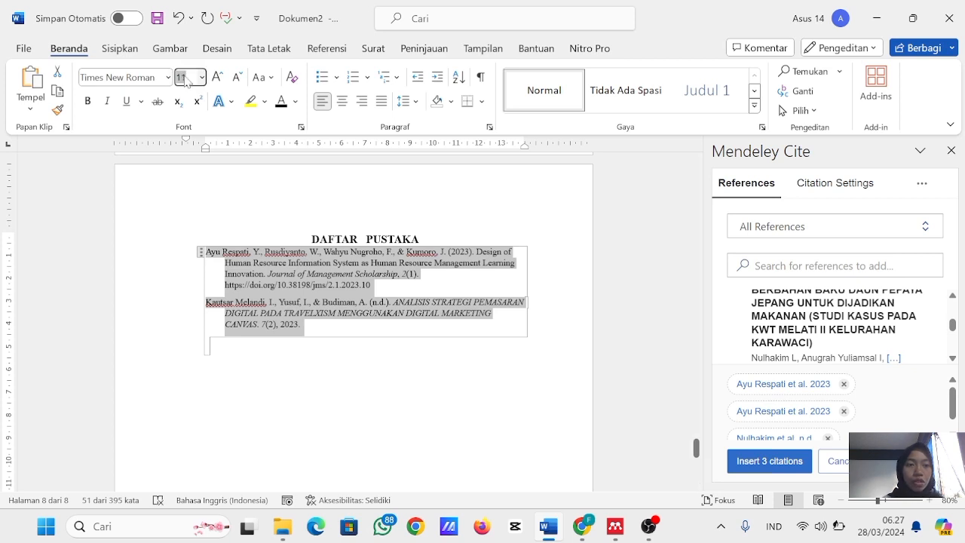
text(12)
key(Return)
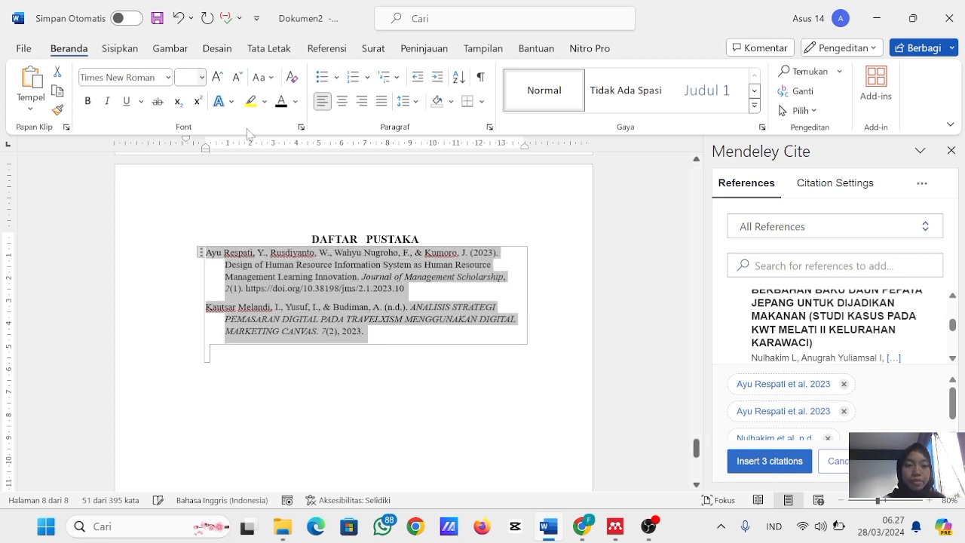
click(424, 294)
click(463, 367)
scroll(507, 300, up, 3)
scroll(507, 300, up, 12)
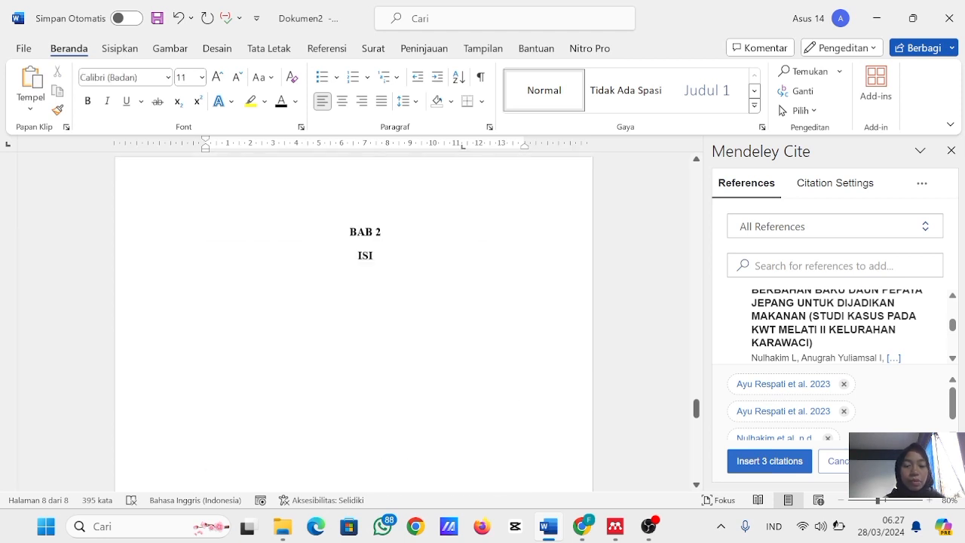
scroll(509, 305, up, 10)
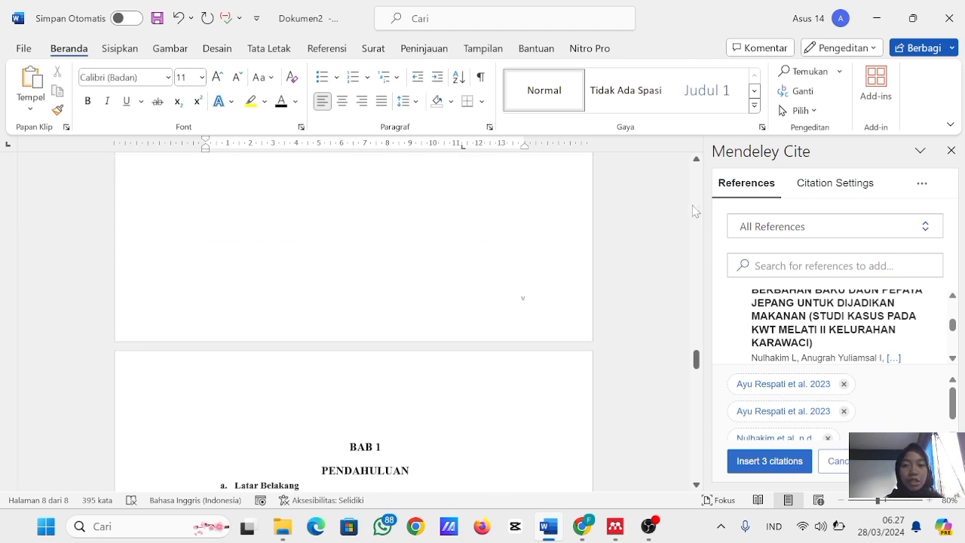
- Connect the SURAT APLIKOM letter to the existing Excel list Aplikasi Perkantoran in the Aplikasi Komputer Perkantoran folder, using table Lembar1$ with header row
scroll(354, 320, down, 8)
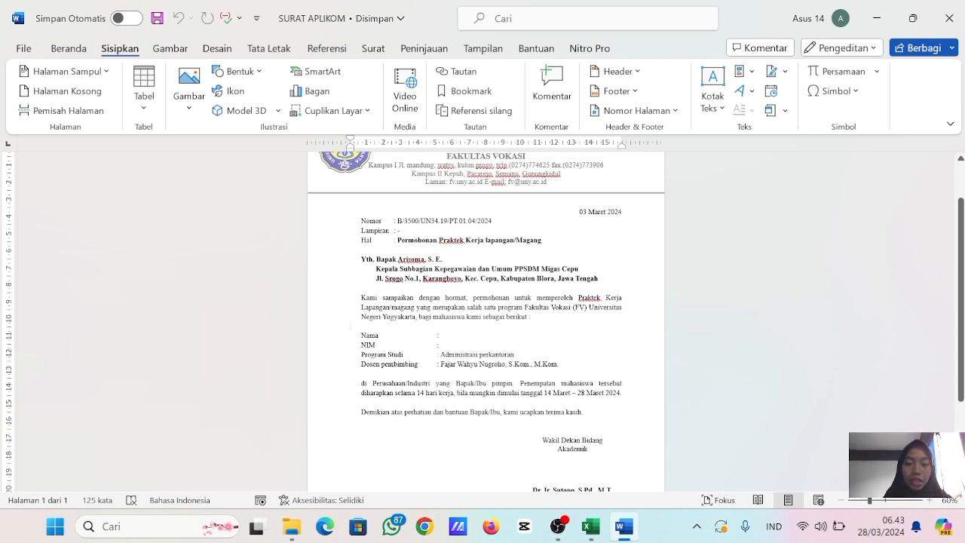
scroll(482, 317, down, 1)
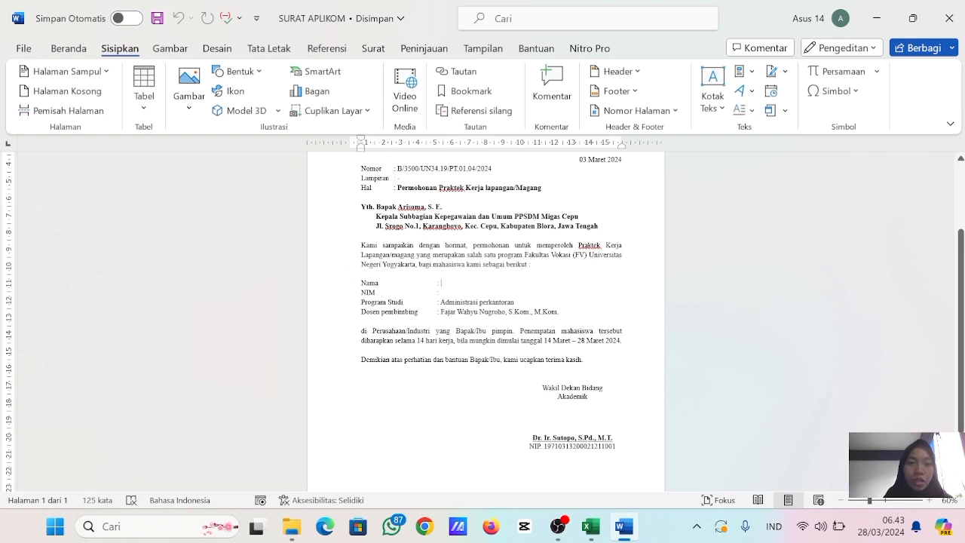
click(374, 48)
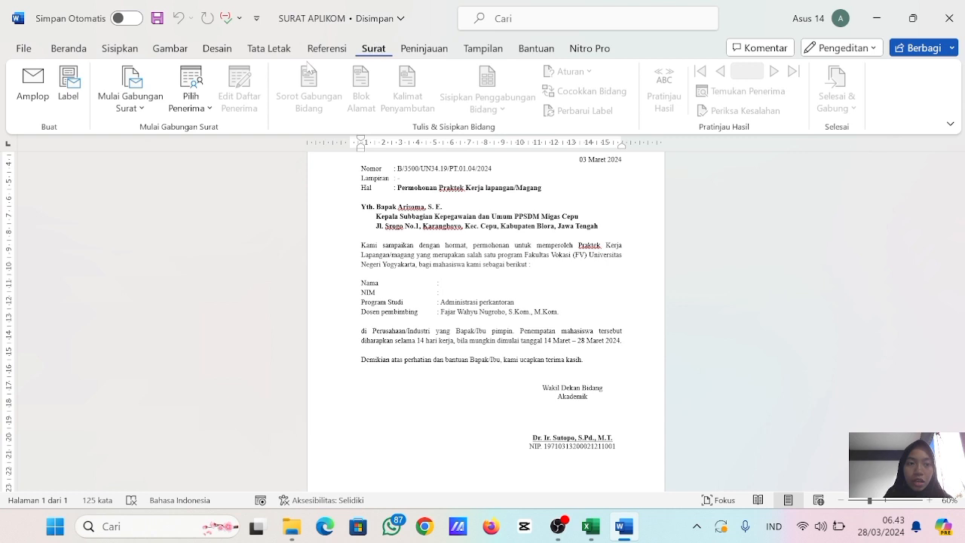
click(192, 83)
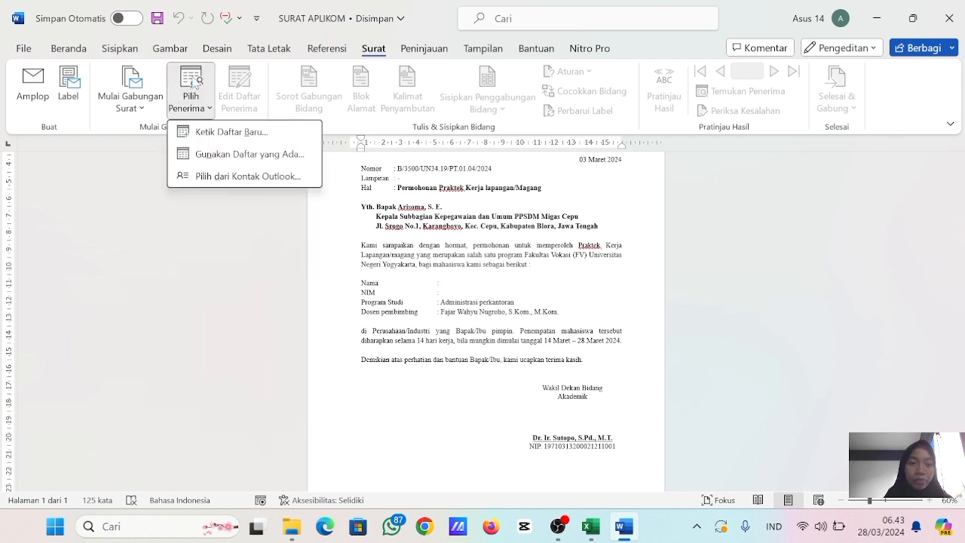
click(245, 157)
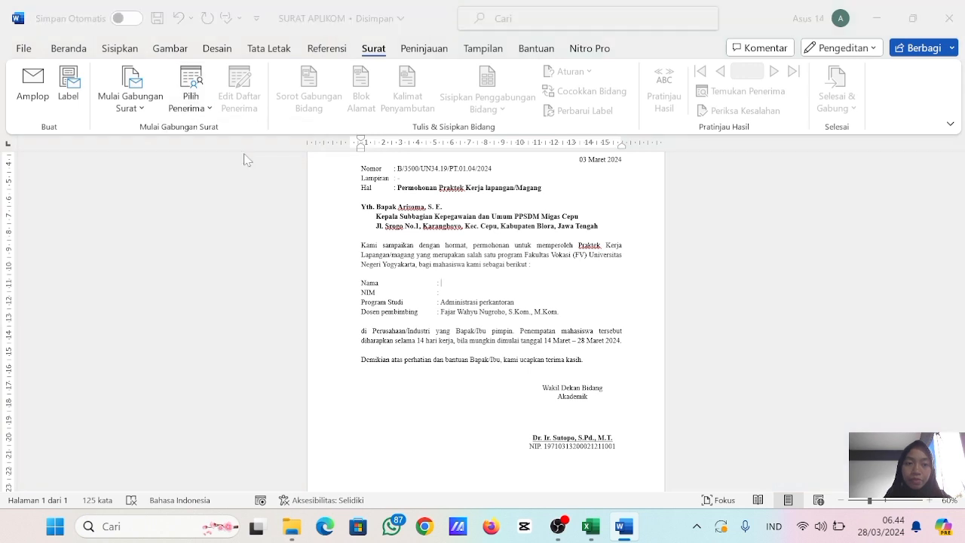
scroll(72, 151, down, 5)
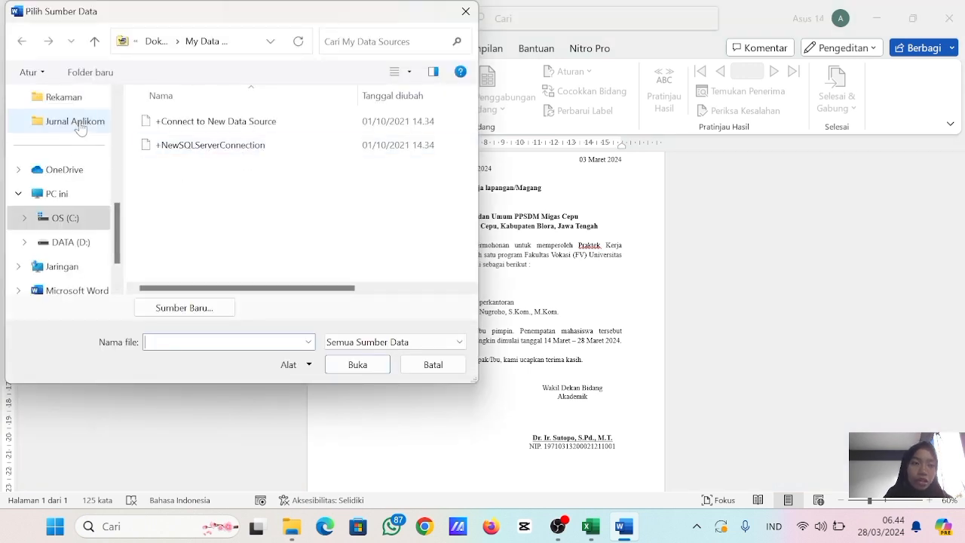
scroll(76, 151, up, 2)
click(79, 149)
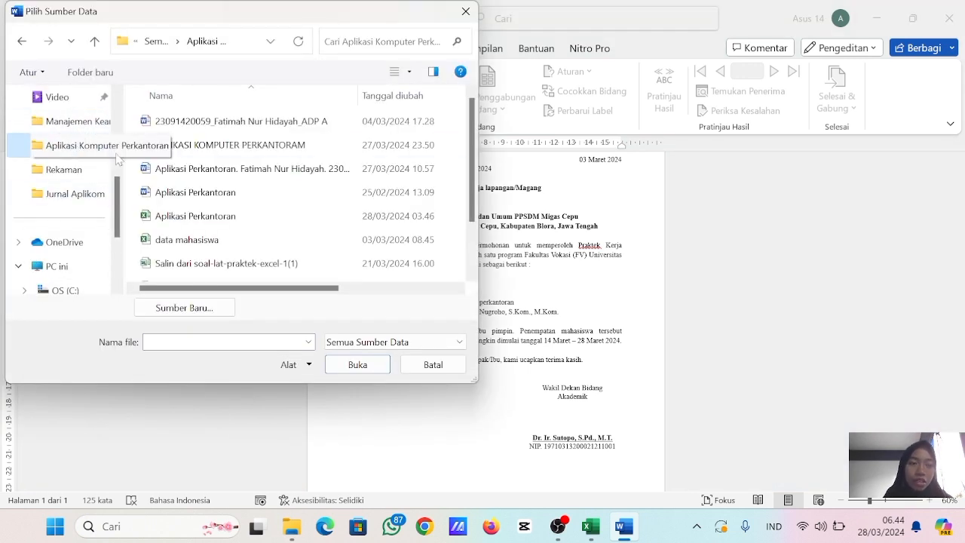
click(202, 216)
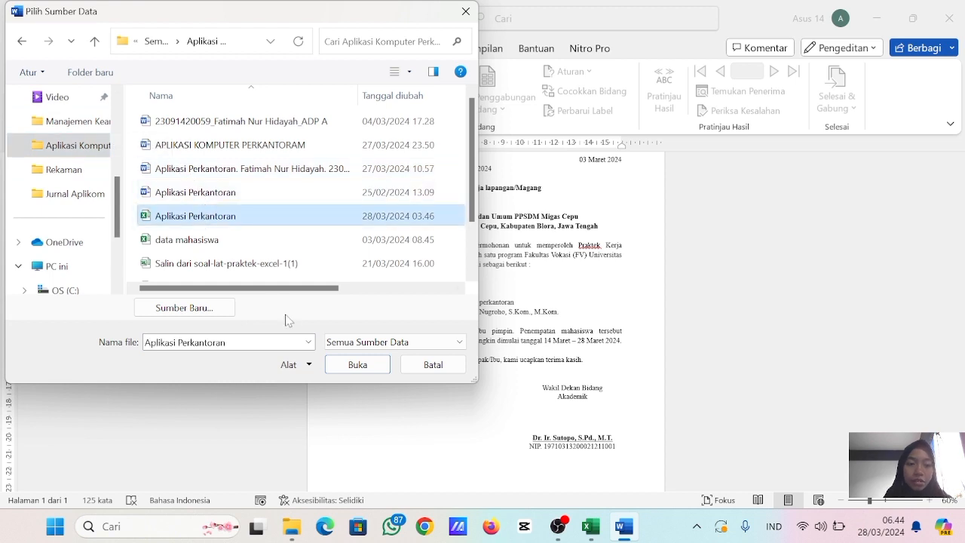
click(343, 366)
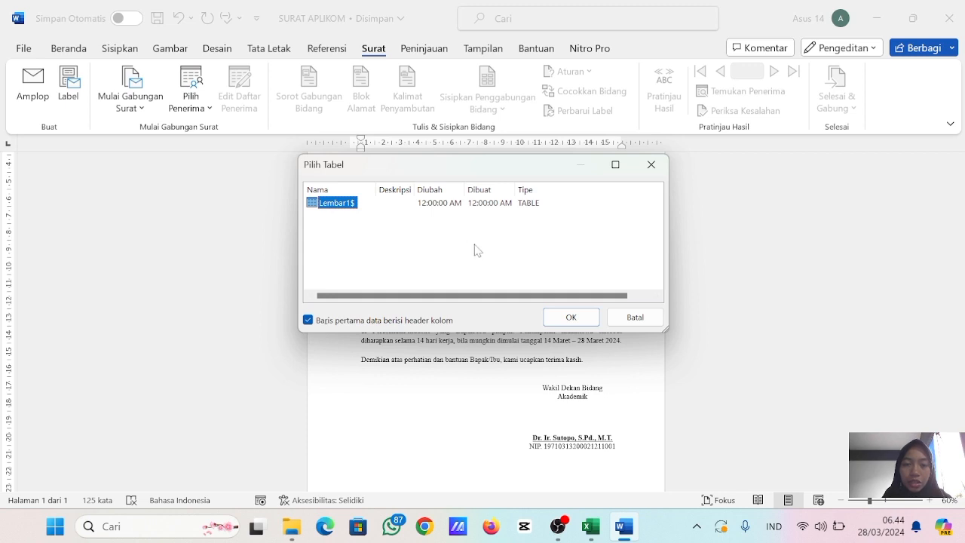
click(570, 316)
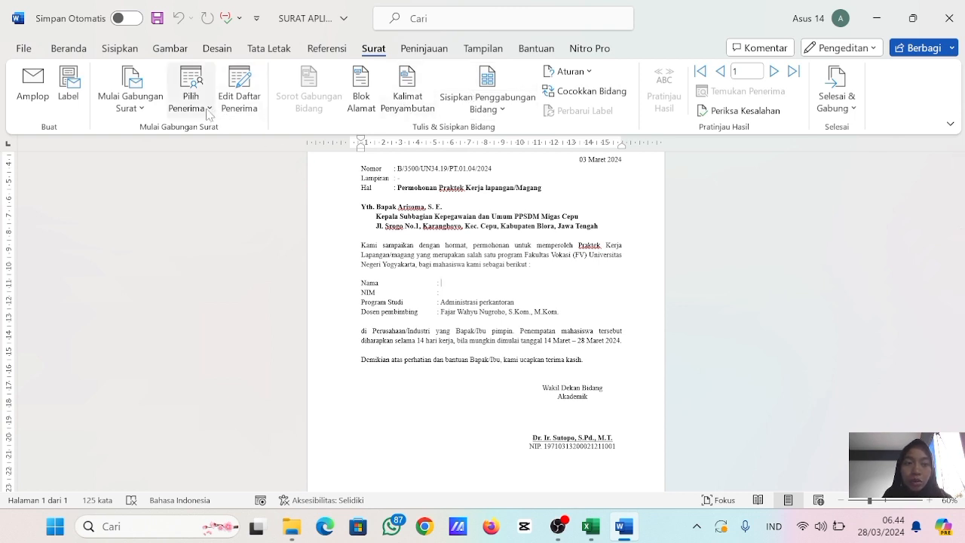
- Check the student list in Excel, return to the SURAT APLIKOM letter in Word and insert the Nama and NIM merge fields beside their labels
mouse_move(590, 526)
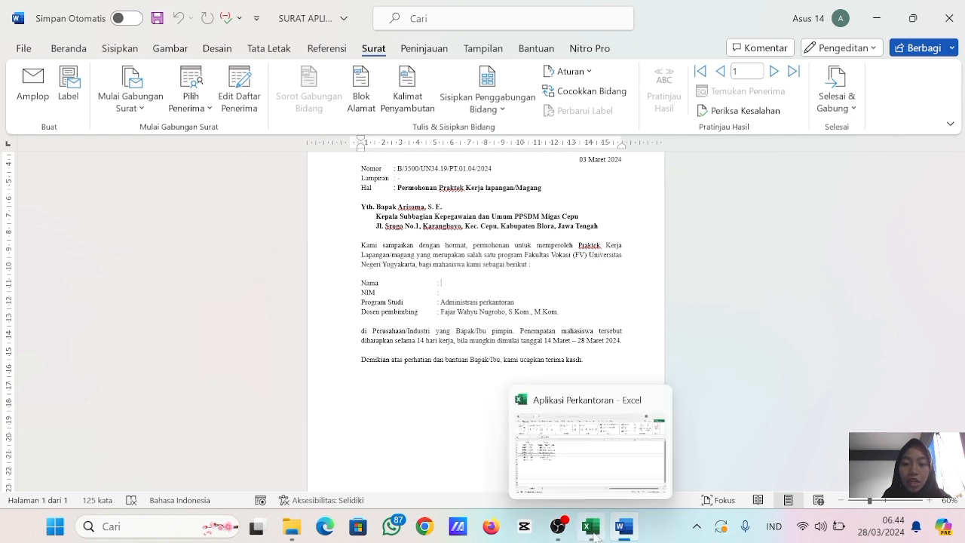
click(593, 467)
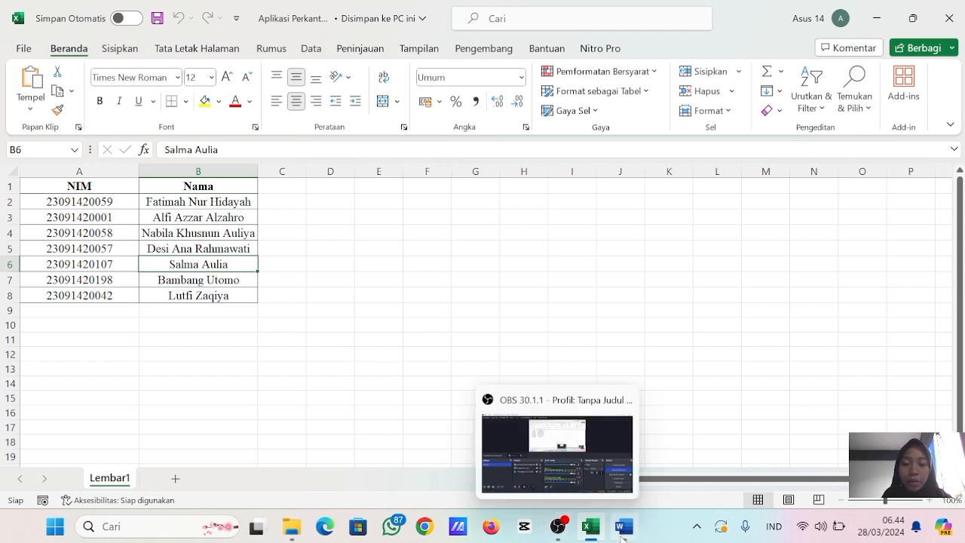
click(633, 453)
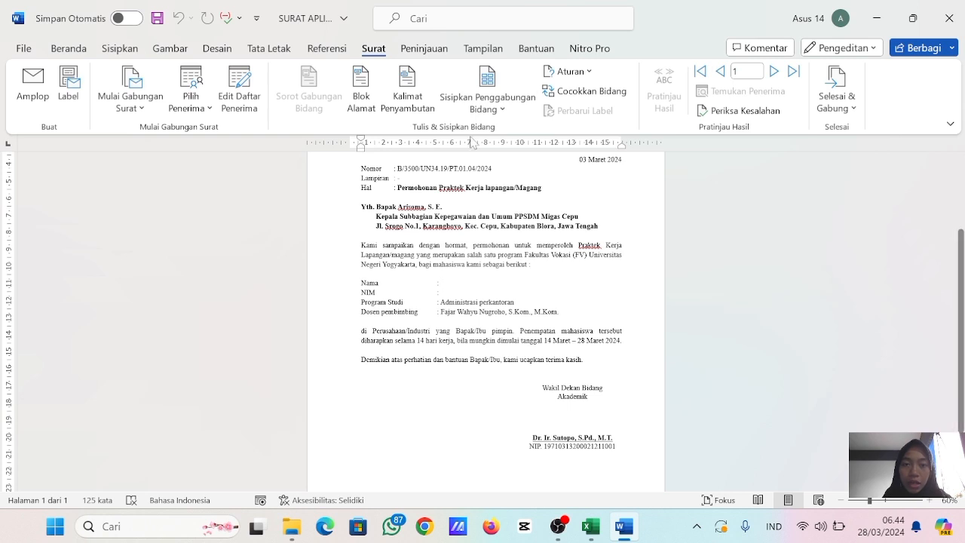
click(490, 111)
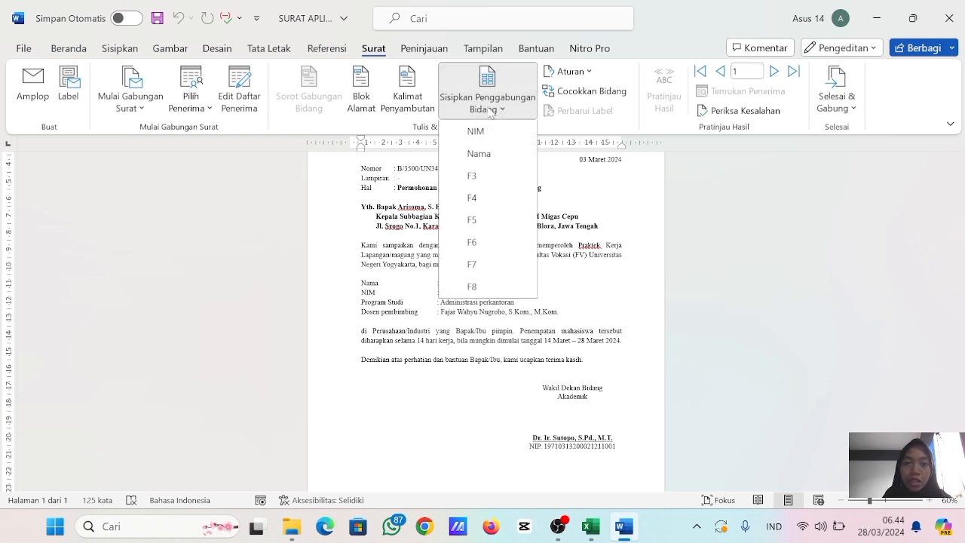
click(477, 154)
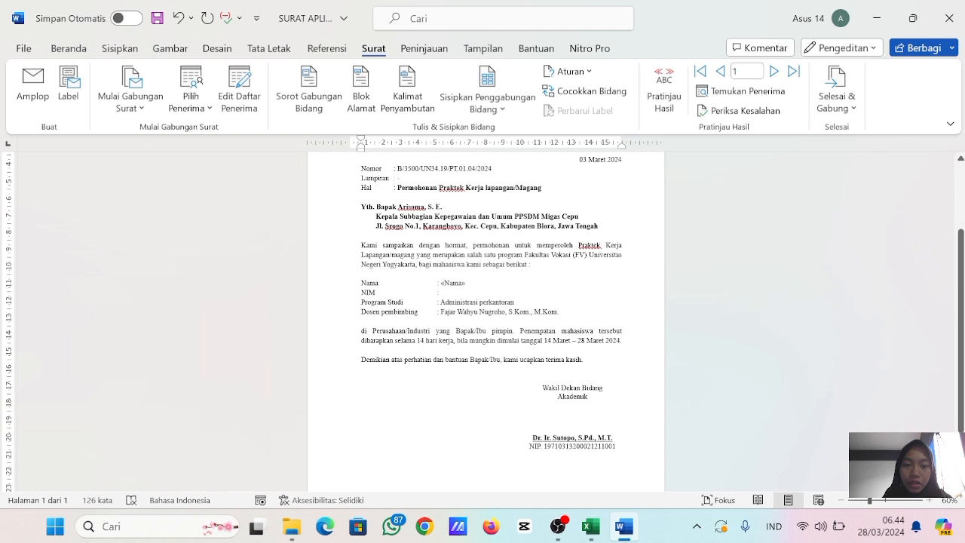
click(494, 110)
click(499, 142)
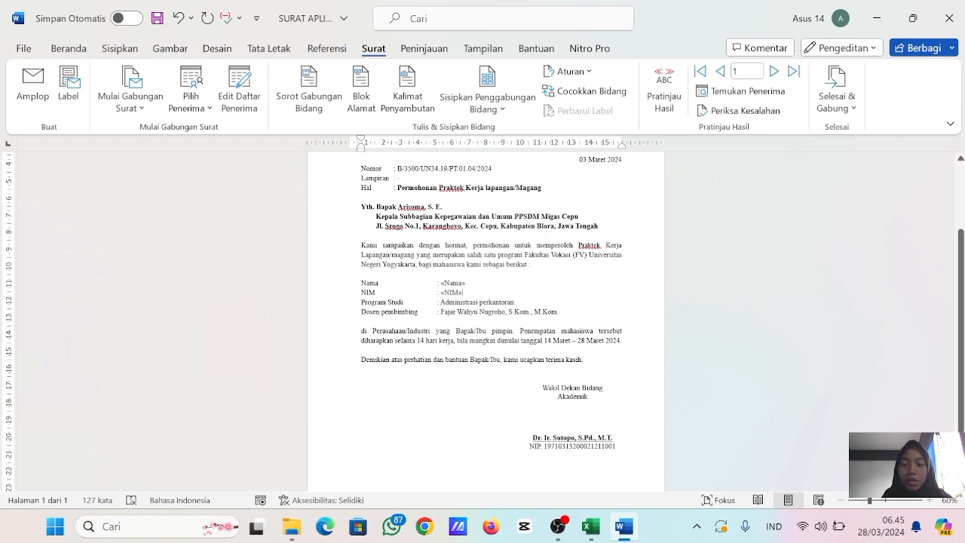
- Preview the merged letter for records 1 through 4, and return to showing the merge fields
click(671, 109)
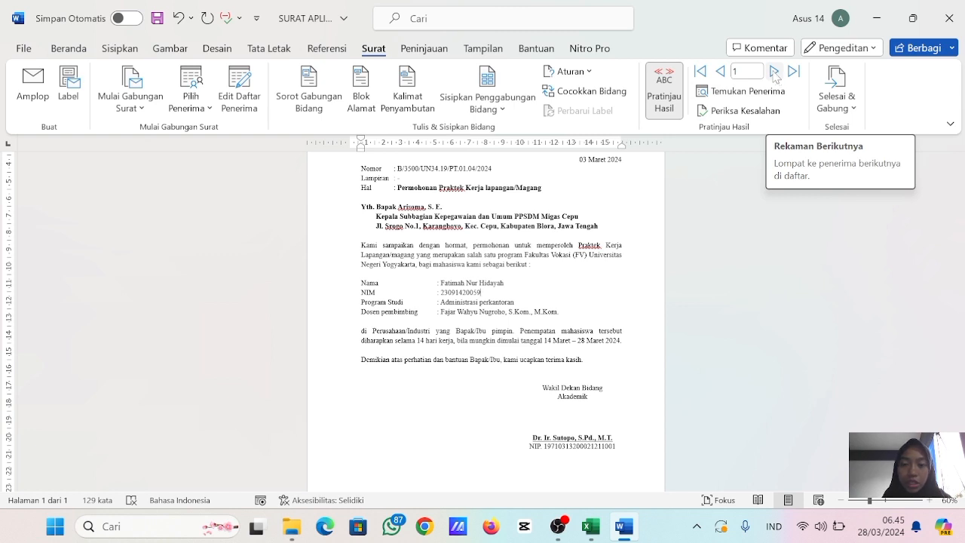
click(775, 72)
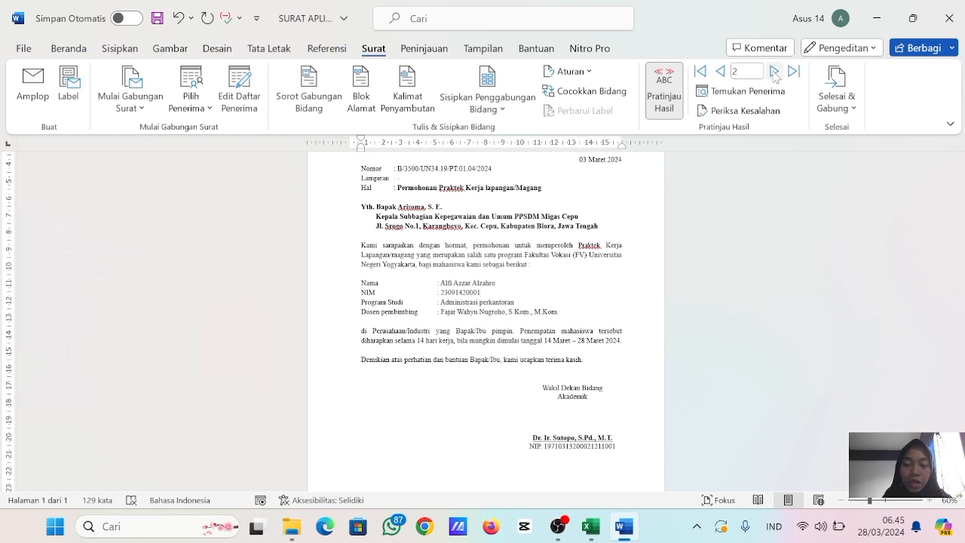
click(775, 71)
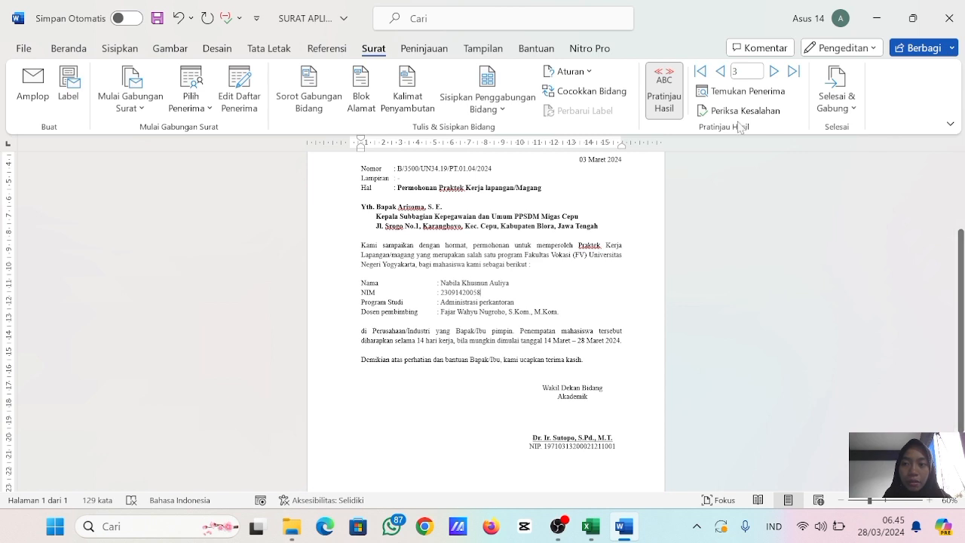
click(773, 72)
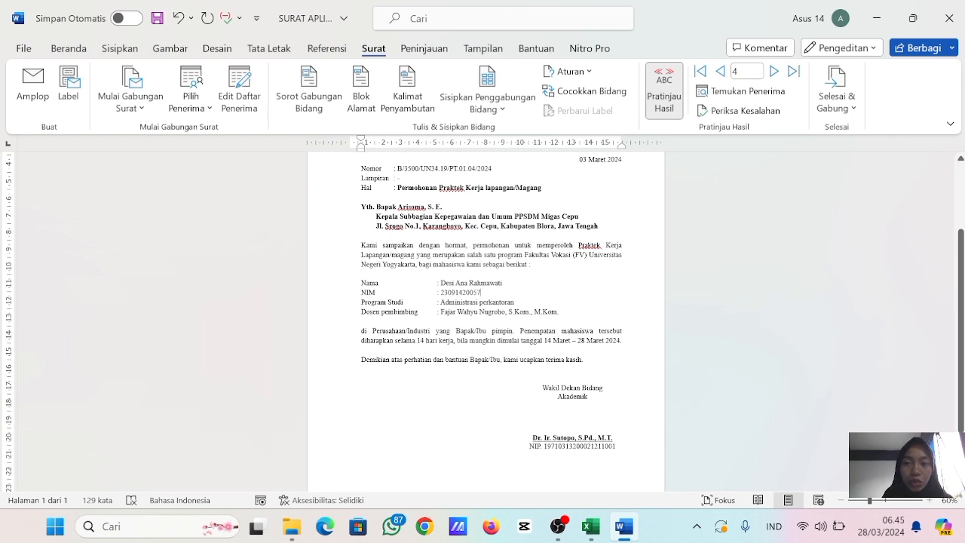
click(669, 91)
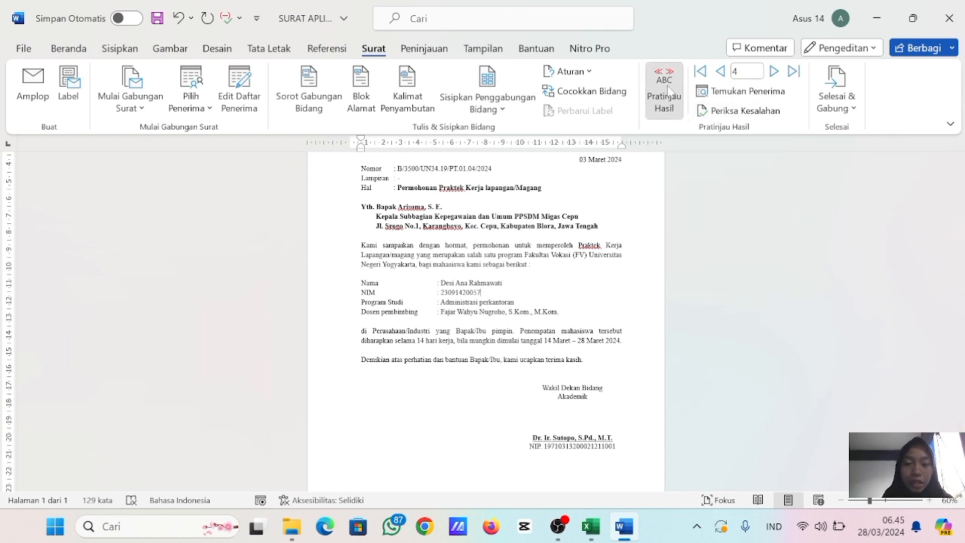
- Run the merge error check with the option to complete the merge and pause to report each error as it occurs
click(744, 113)
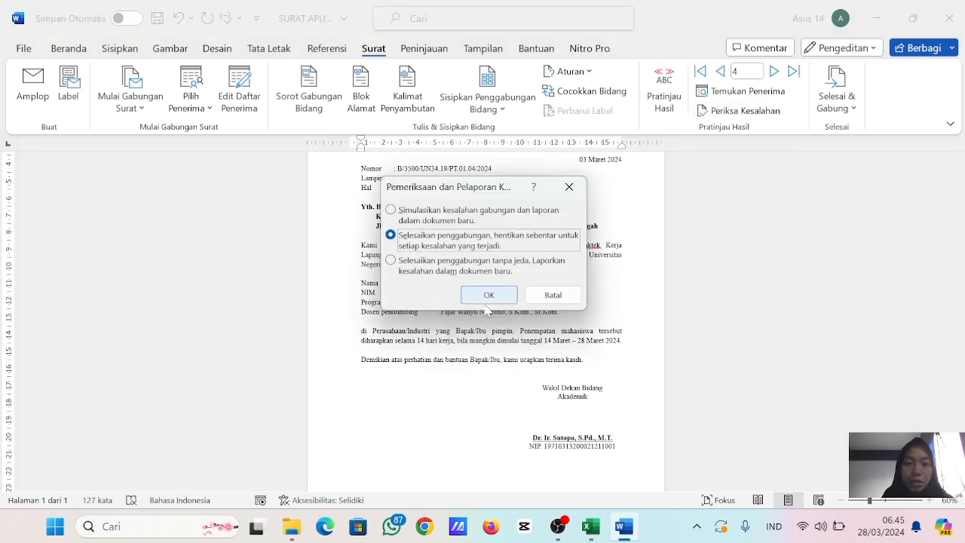
click(486, 299)
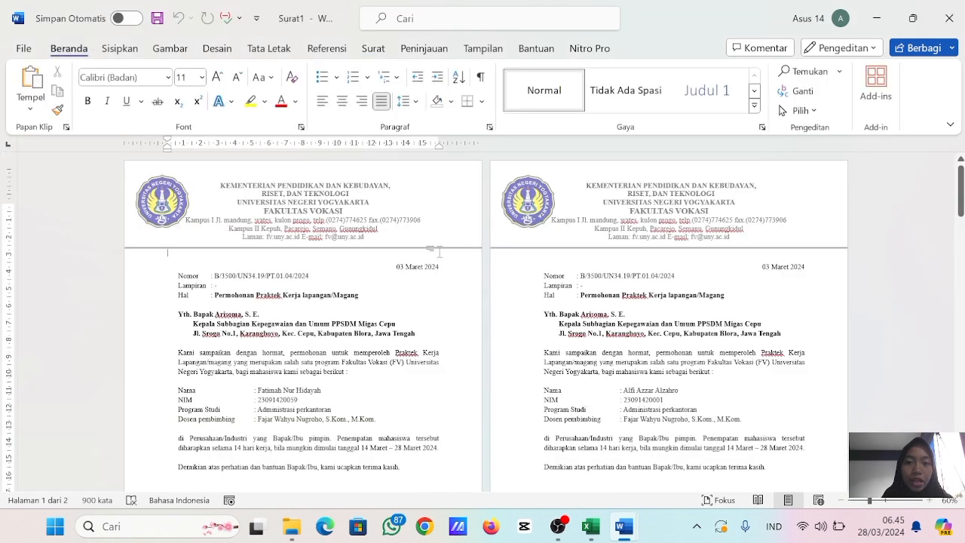
scroll(373, 259, down, 5)
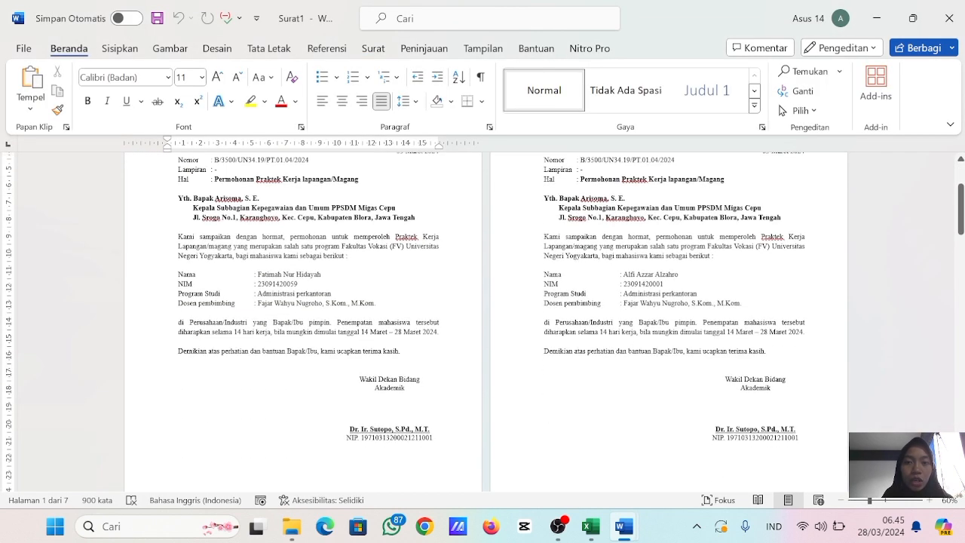
- Compare the Nama and NIM entries in the merged Surat1 letters with the student list in the Excel workbook
click(595, 461)
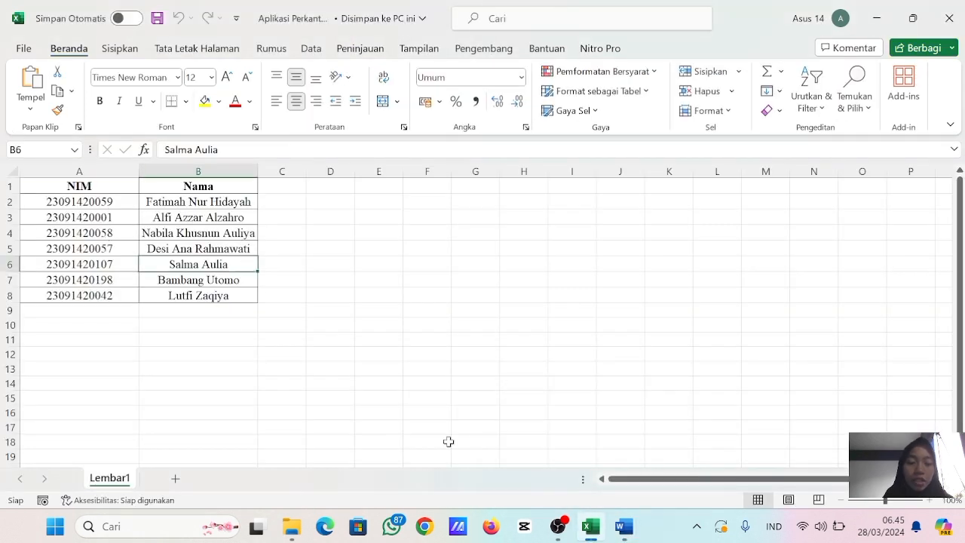
mouse_move(624, 526)
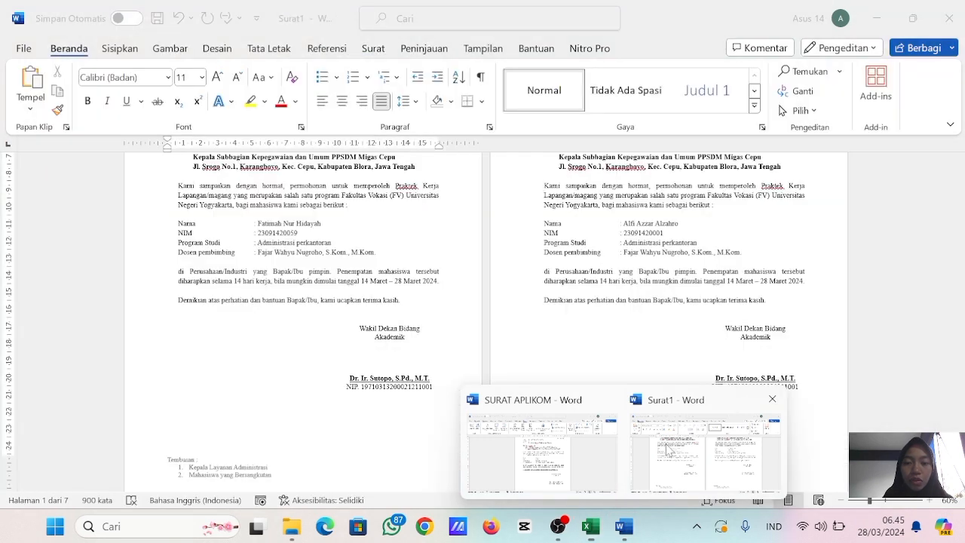
click(667, 451)
scroll(570, 368, down, 2)
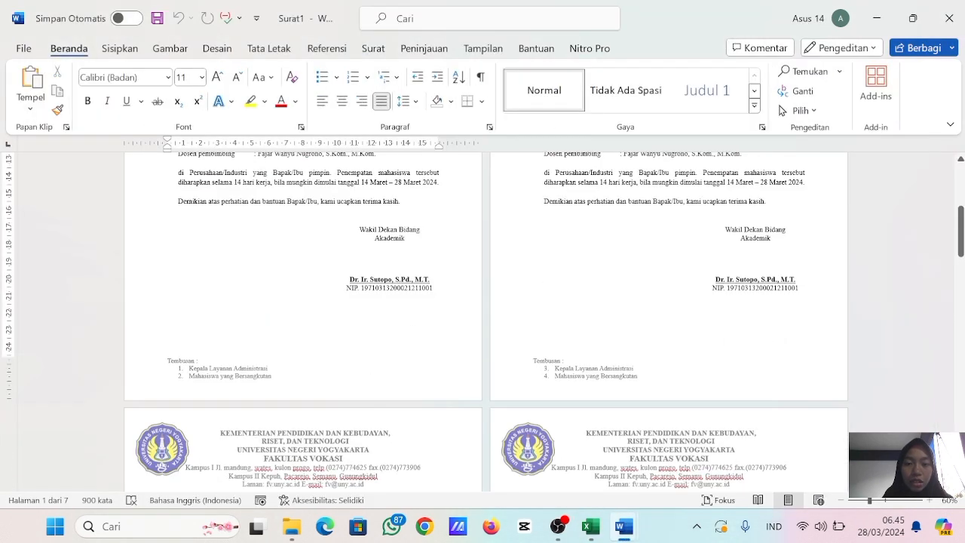
scroll(571, 369, up, 3)
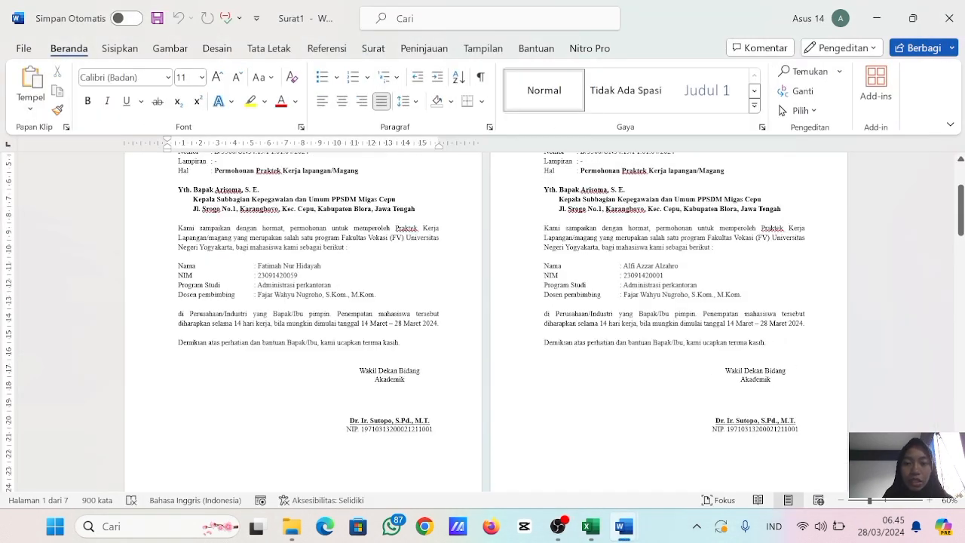
scroll(646, 241, down, 10)
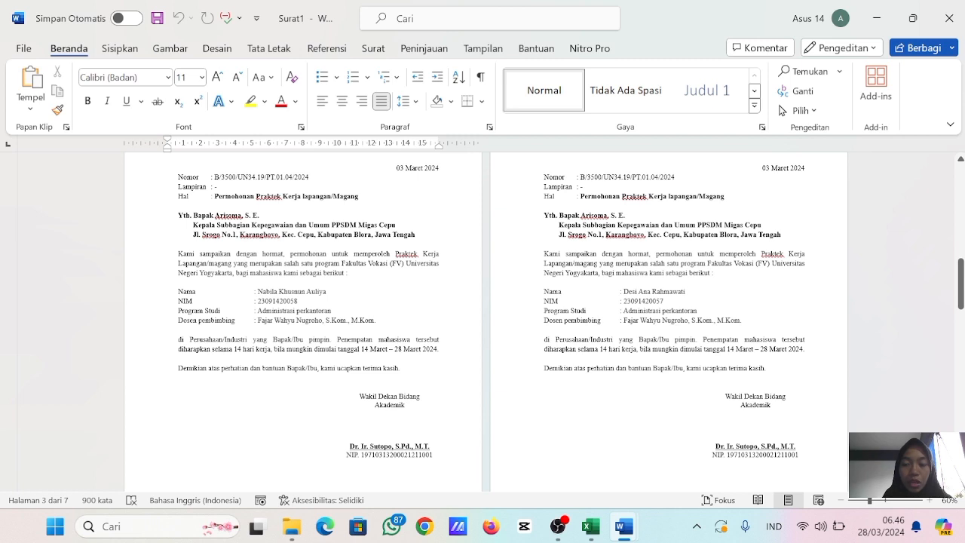
scroll(485, 321, down, 10)
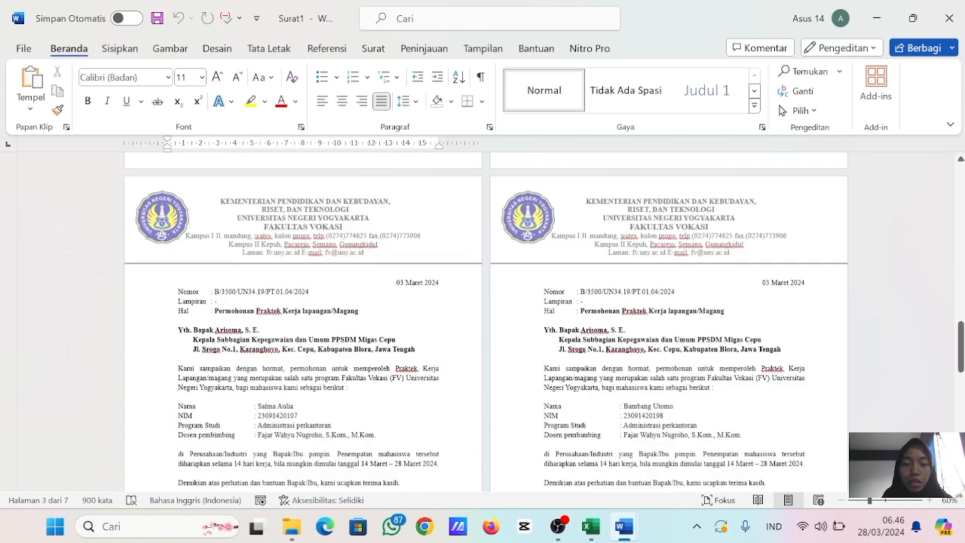
scroll(781, 110, down, 2)
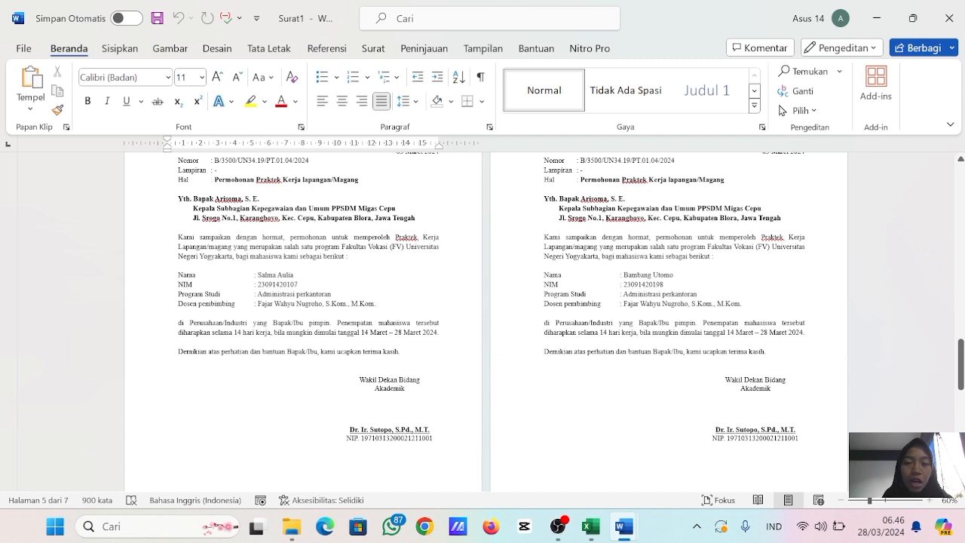
scroll(562, 290, down, 4)
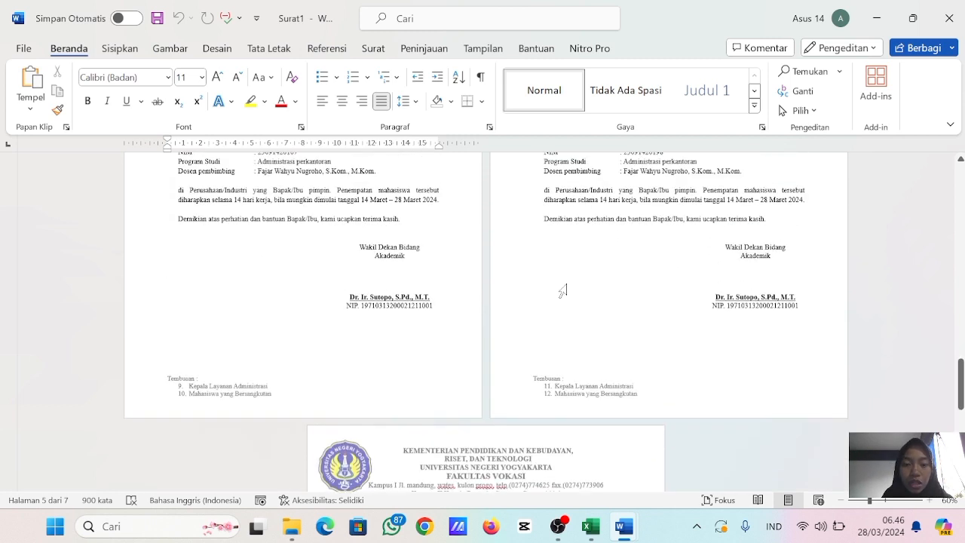
scroll(562, 290, up, 7)
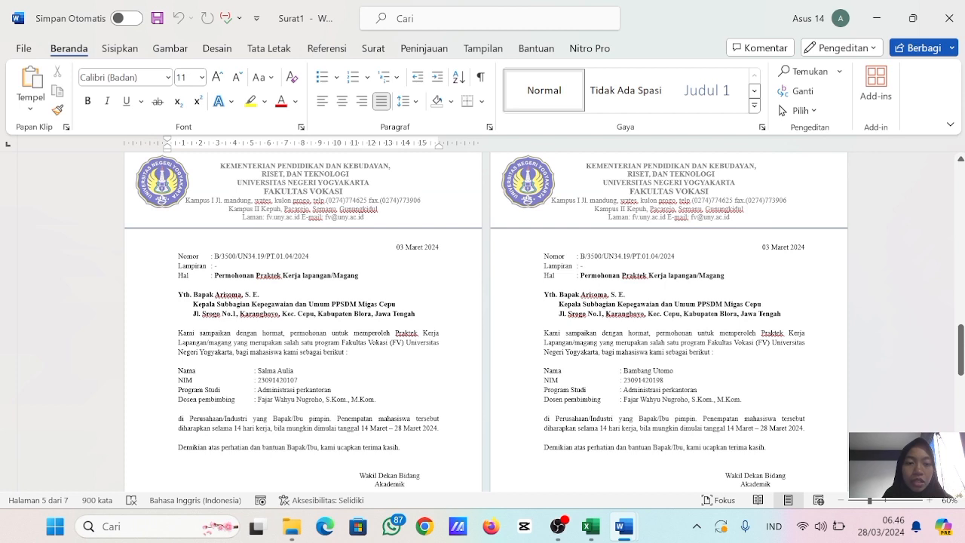
click(320, 351)
scroll(320, 350, up, 9)
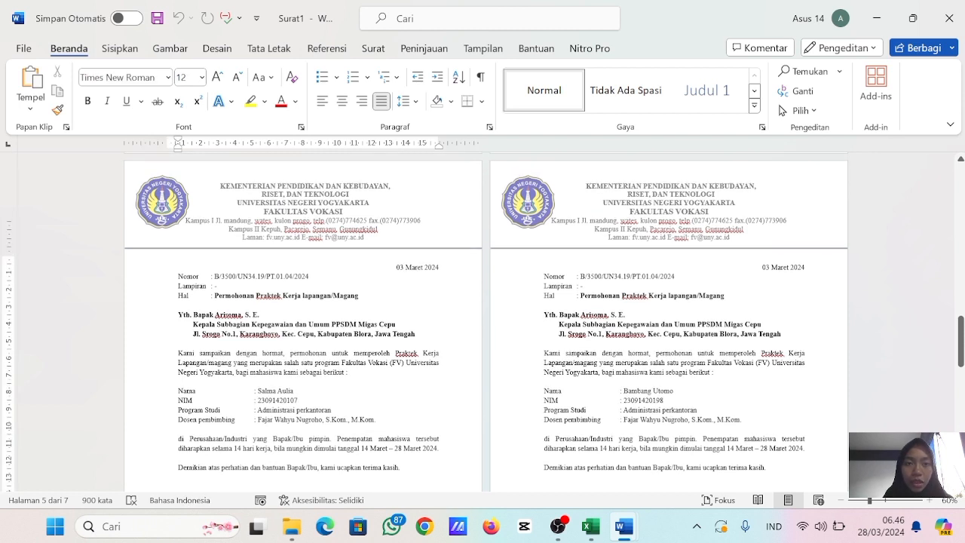
scroll(320, 350, down, 12)
scroll(320, 351, up, 9)
scroll(321, 350, down, 10)
scroll(320, 350, up, 3)
scroll(486, 325, down, 20)
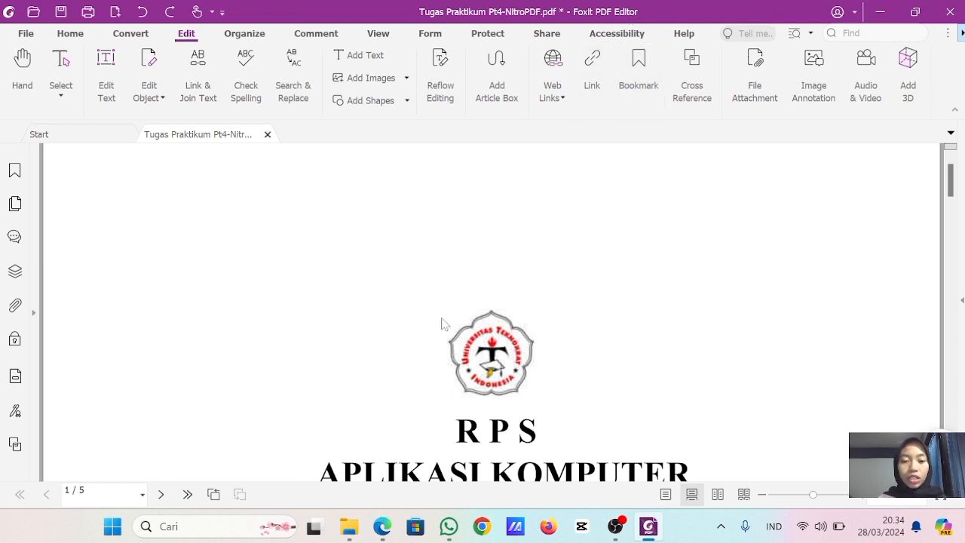
- Examine the R P S cover page and the UNY semester plan PDF open in Edge, and return to Foxit PDF Editor
scroll(491, 307, down, 1)
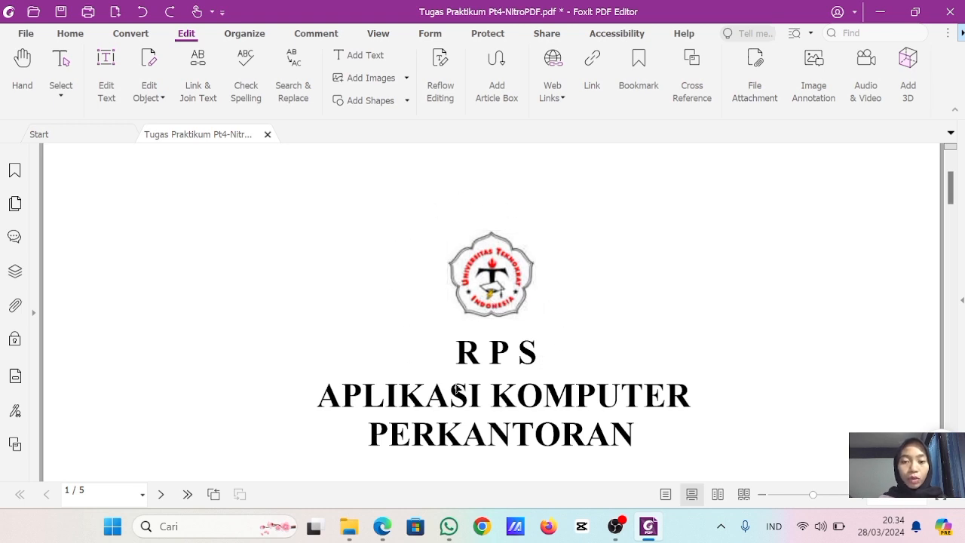
scroll(457, 389, down, 2)
scroll(461, 390, up, 1)
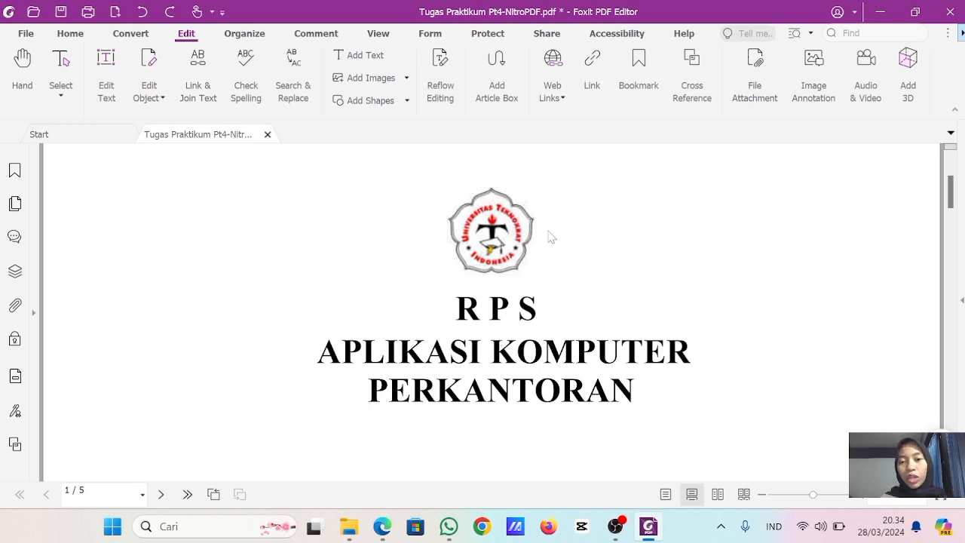
scroll(507, 282, down, 1)
scroll(506, 283, up, 2)
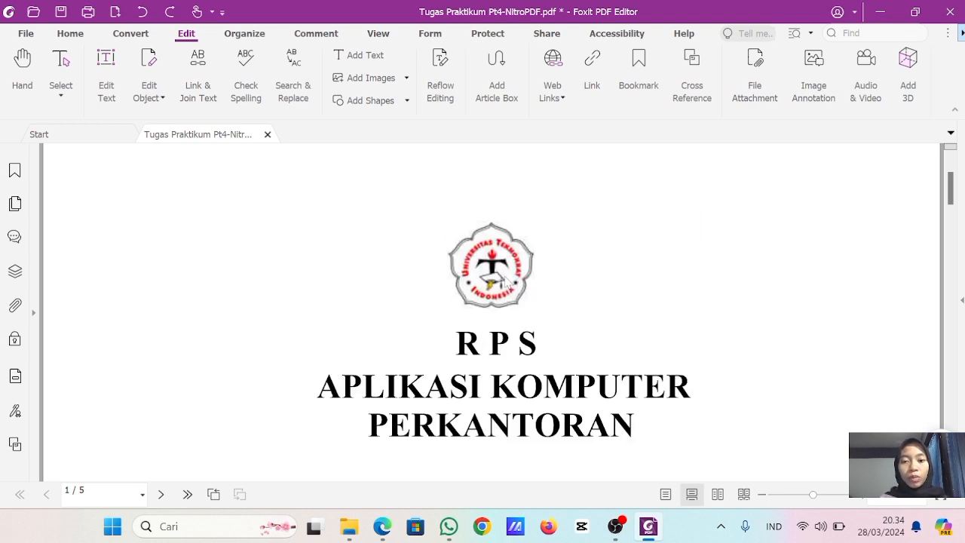
mouse_move(382, 526)
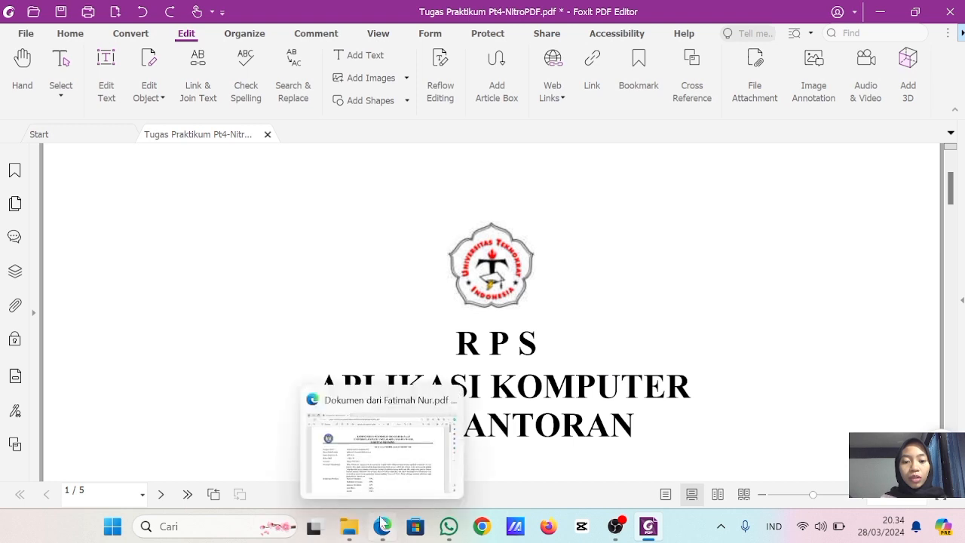
click(376, 445)
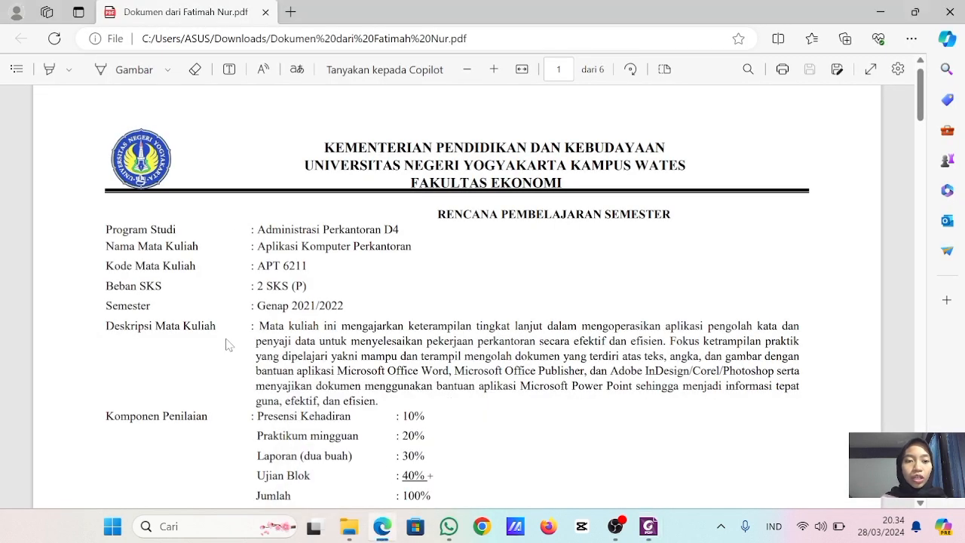
mouse_move(648, 526)
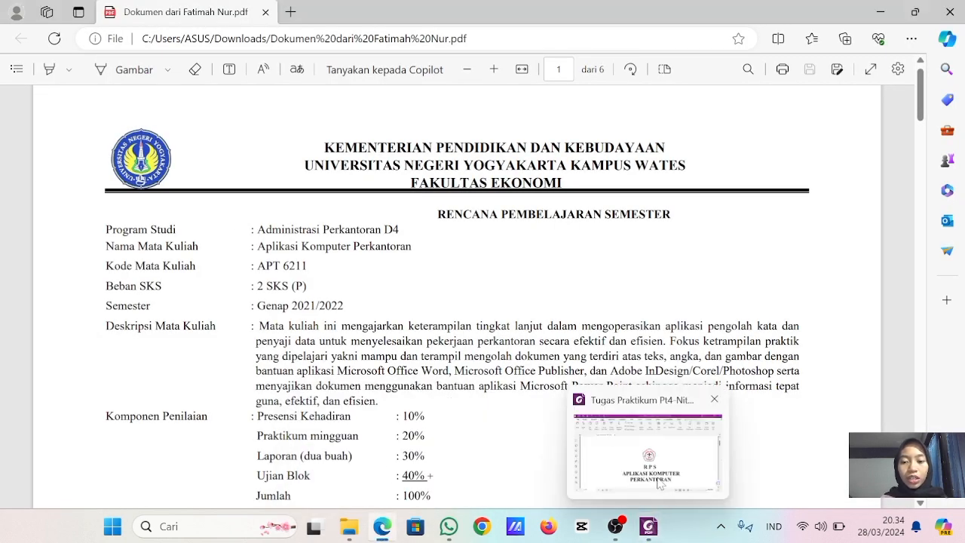
click(654, 426)
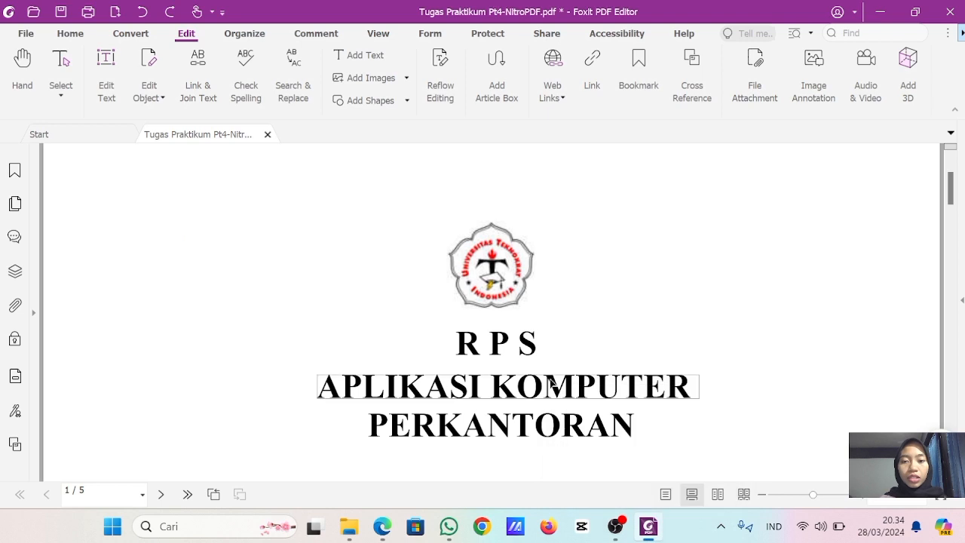
- Delete the Universitas Teknokrat Indonesia logo from the cover page using Edit Object
click(63, 33)
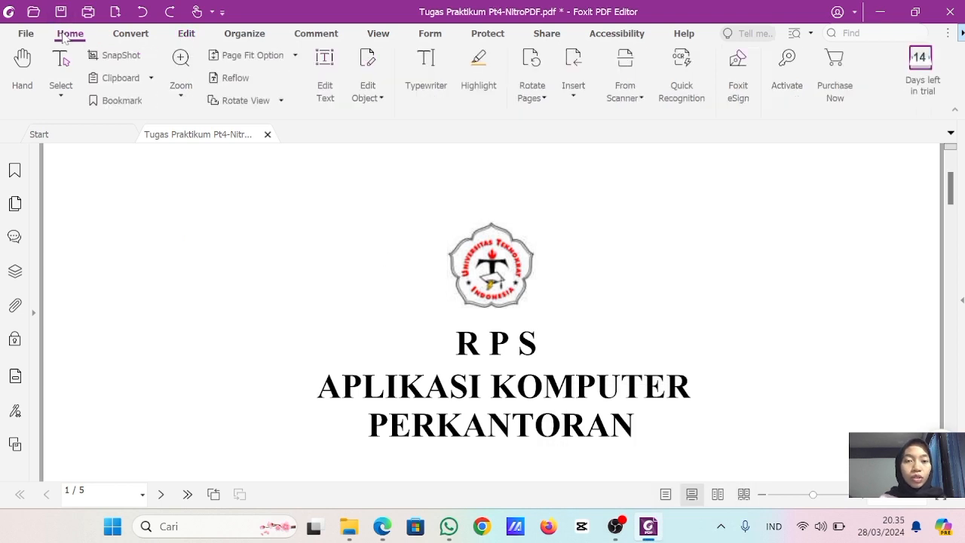
click(381, 98)
click(381, 127)
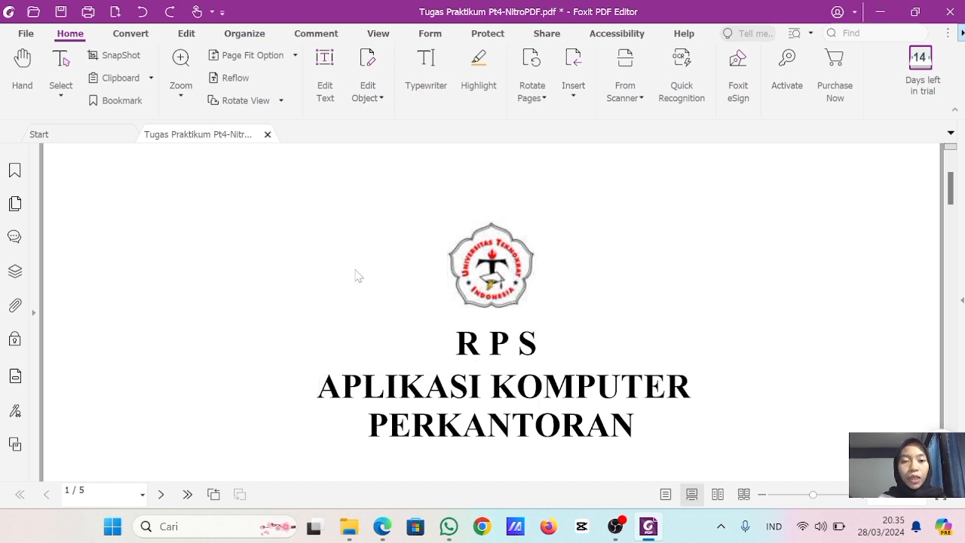
click(474, 262)
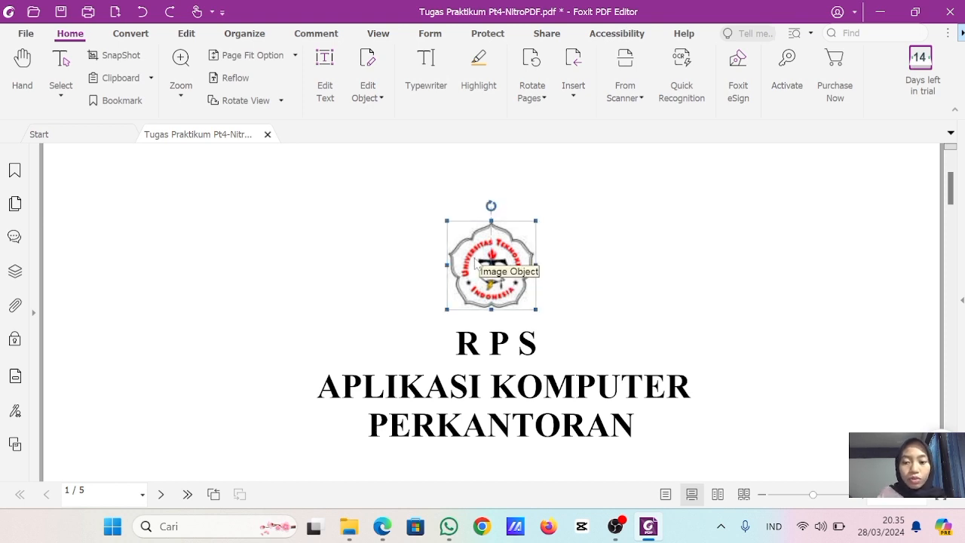
key(Delete)
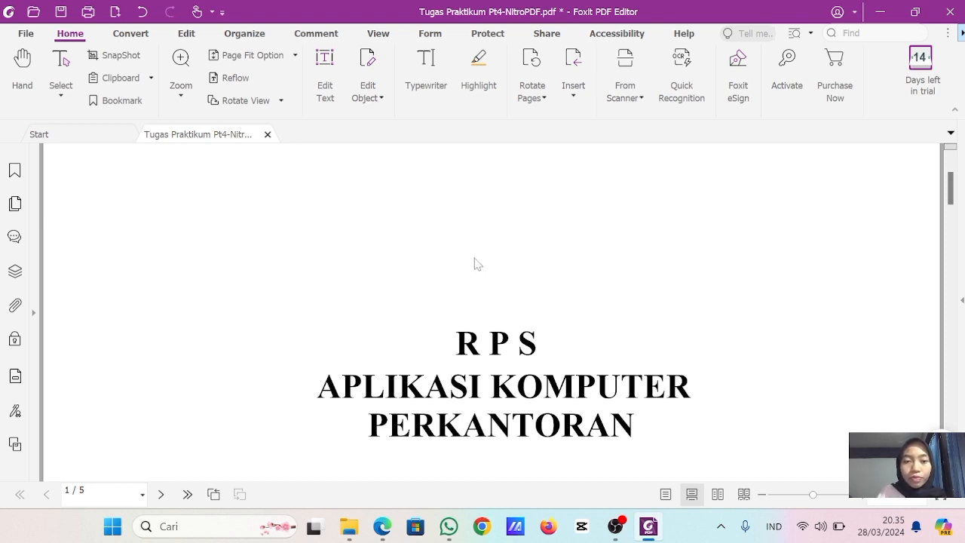
- Add the image file Logo-UNY-Corel-terbaru from the Gambar folder to the cover page
click(186, 35)
click(358, 85)
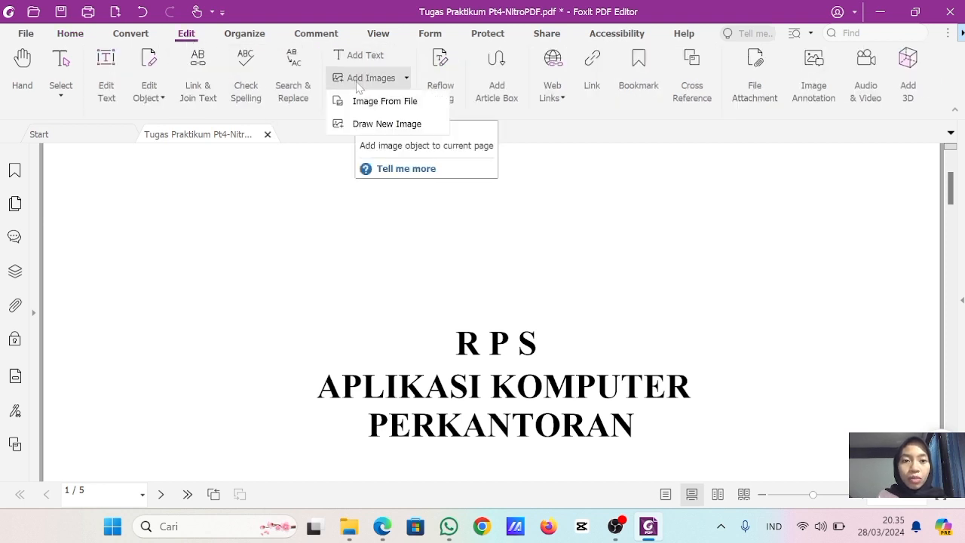
click(367, 100)
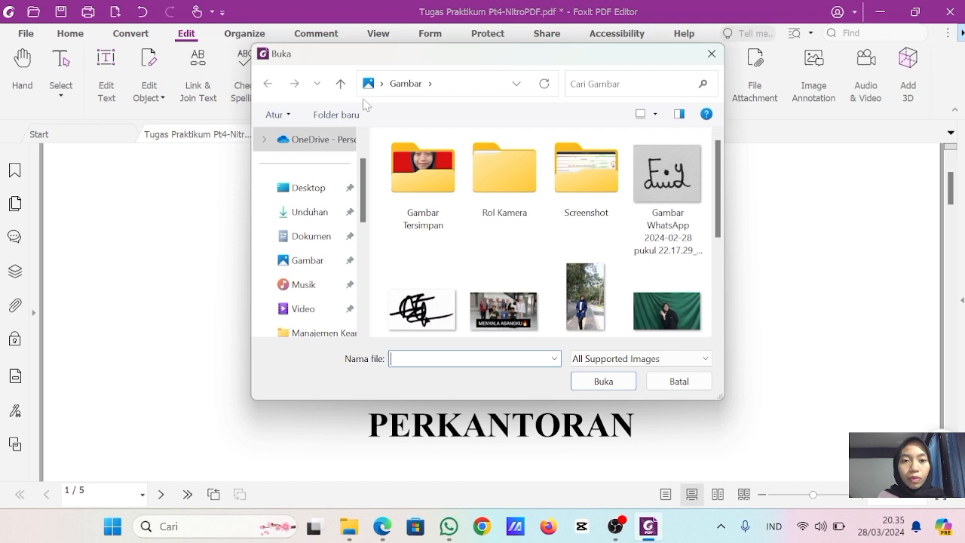
scroll(508, 251, down, 3)
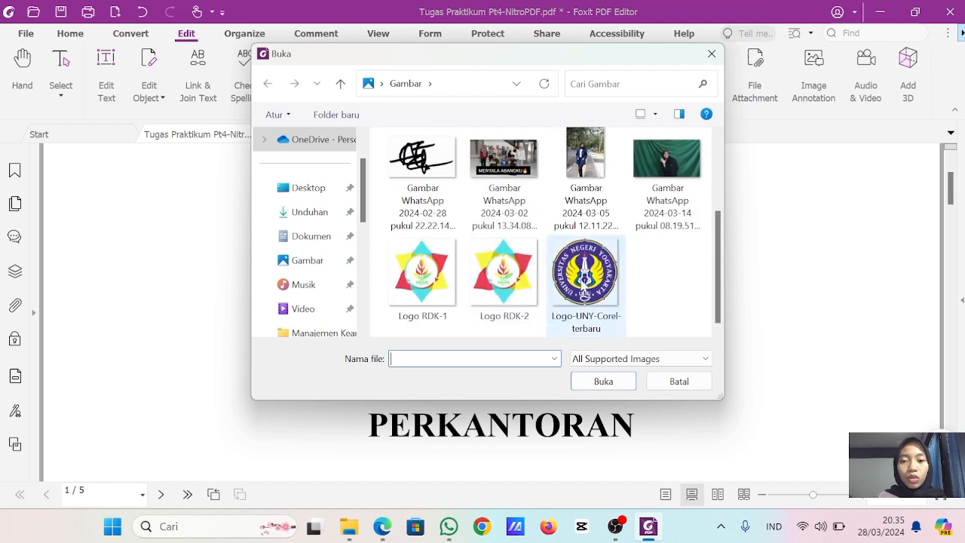
click(585, 283)
click(607, 382)
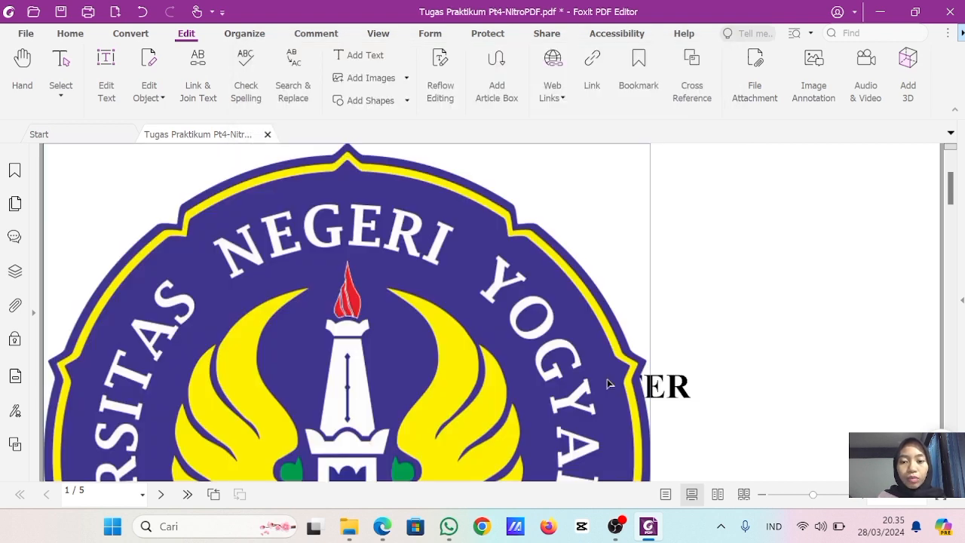
- Shrink the oversized UNY logo to less than half its size and move it to the middle of the page width, over the title
click(631, 165)
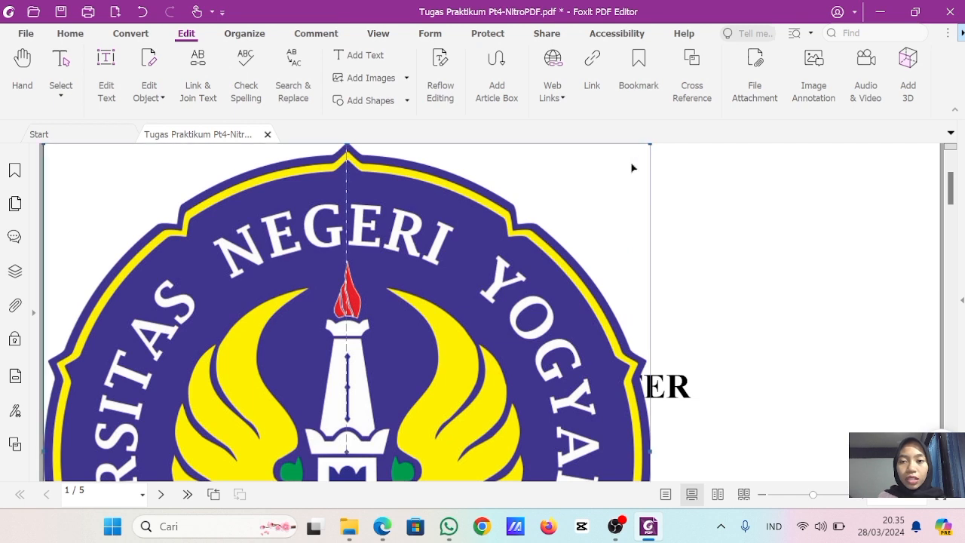
drag(648, 143, 306, 486)
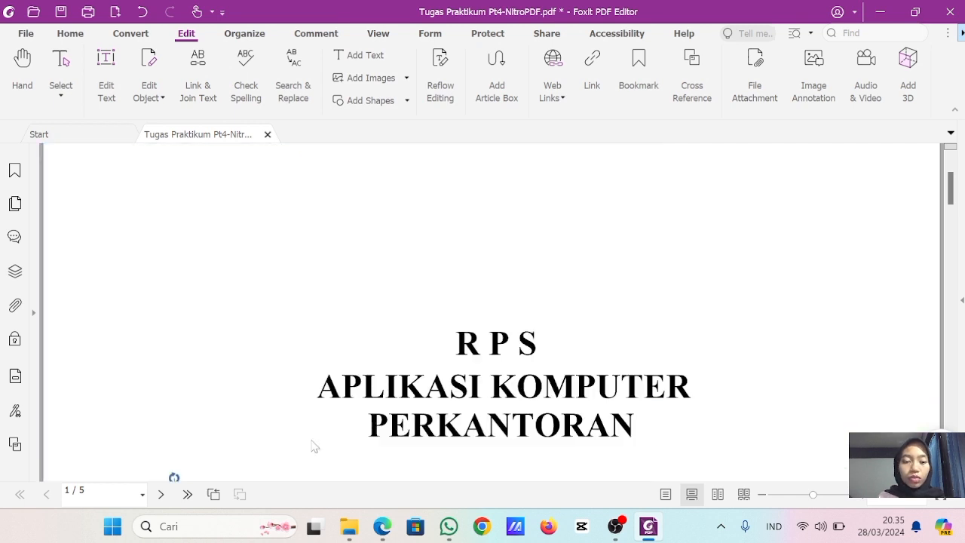
scroll(301, 390, down, 3)
scroll(301, 390, down, 3)
drag(224, 393, 370, 163)
scroll(558, 199, up, 3)
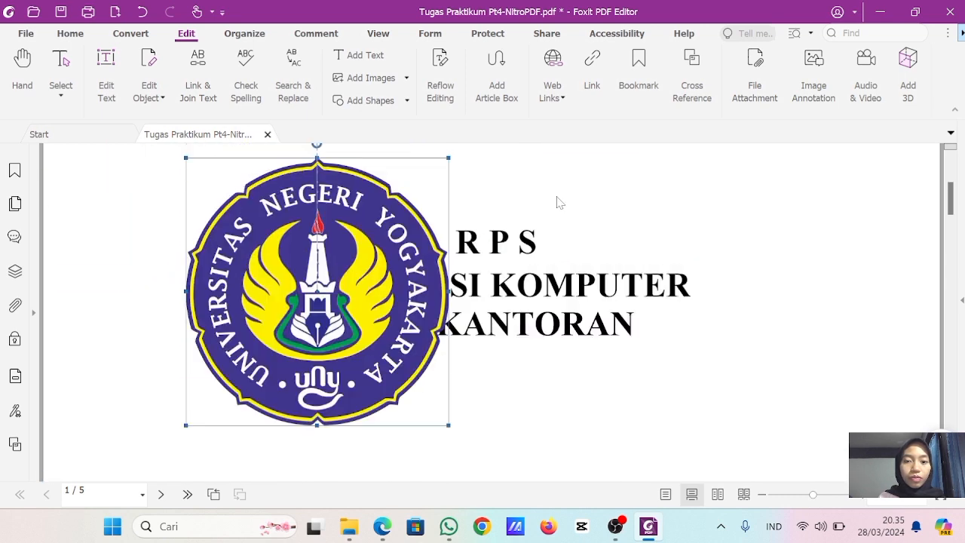
scroll(528, 228, up, 2)
drag(368, 305, 532, 156)
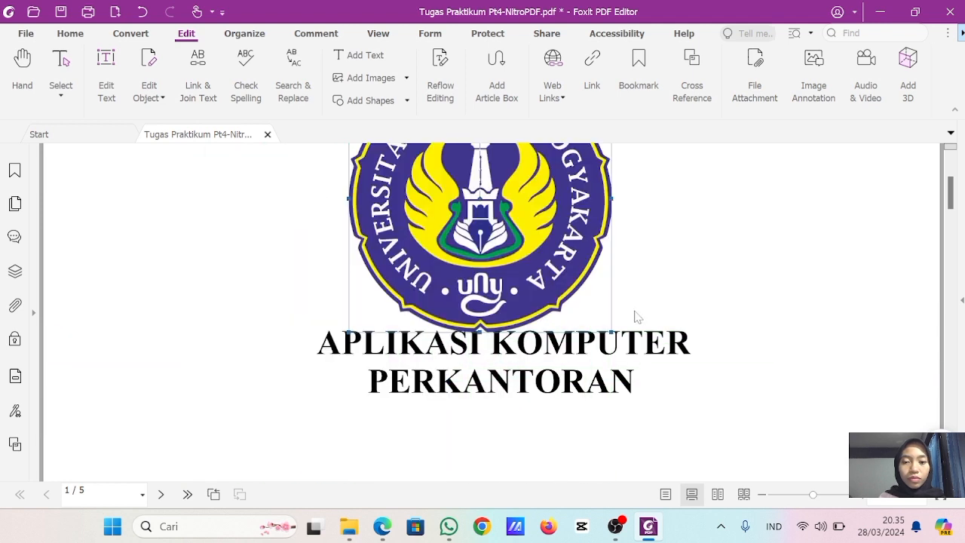
- Reduce the UNY logo further until it clears the title and centre it directly above the R P S heading
drag(610, 330, 519, 236)
drag(457, 197, 515, 234)
drag(575, 272, 550, 247)
drag(505, 207, 527, 232)
scroll(587, 250, up, 2)
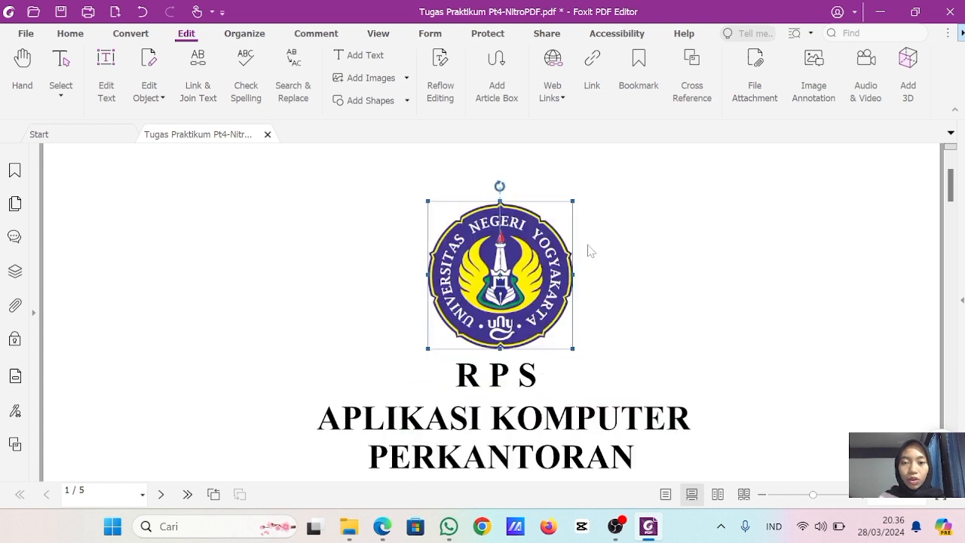
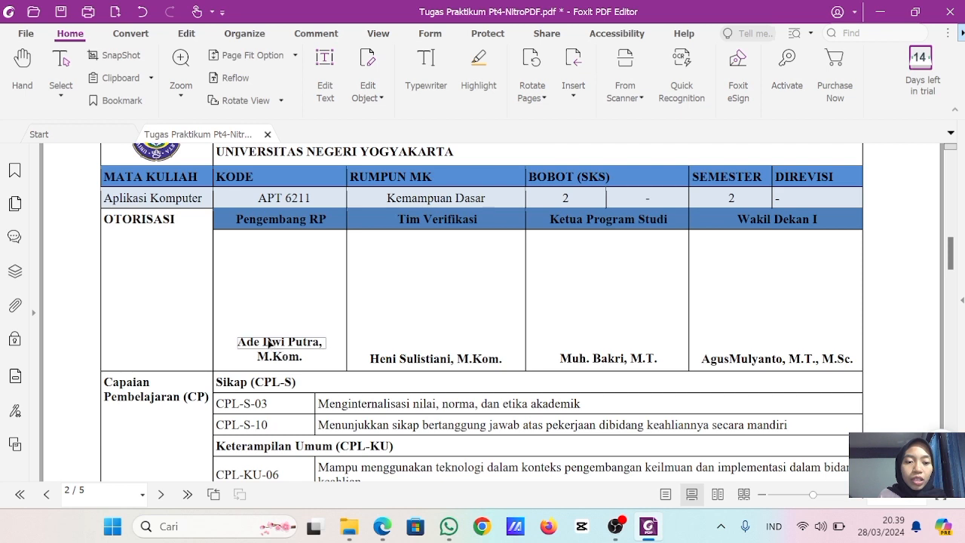
- Replace the name line in the Pengembang RP signature cell with the new developer's full name and shift it to fit inside the column
click(269, 343)
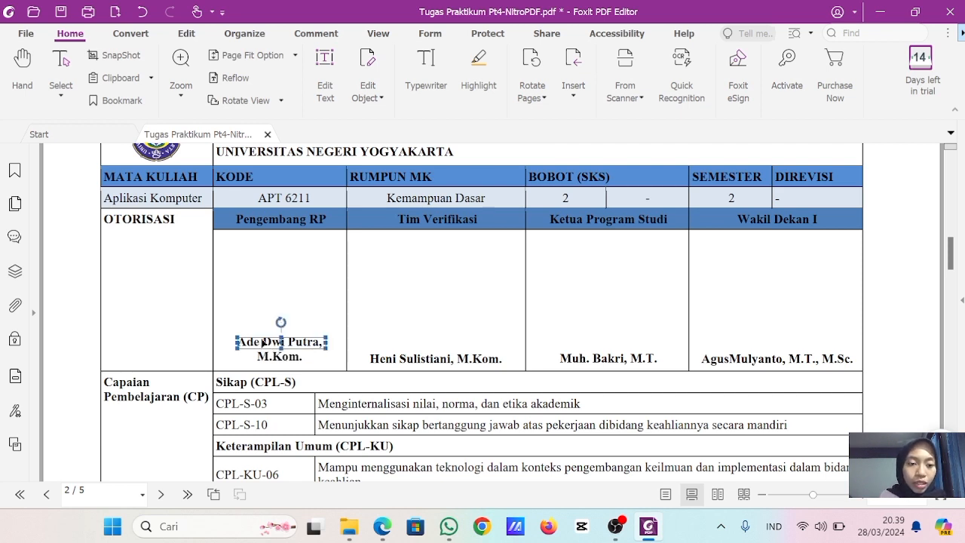
double_click(262, 343)
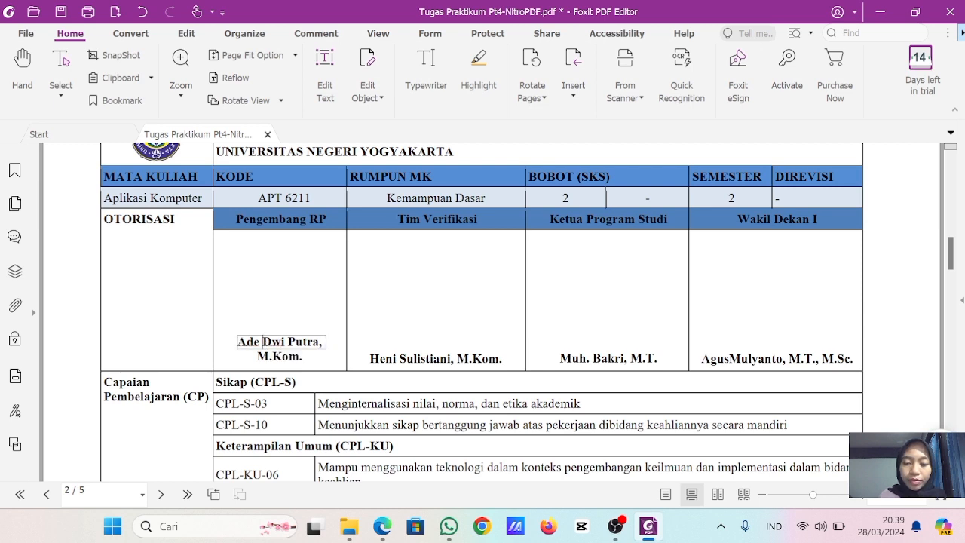
key(BackSpace)
key(BackSpace)
key(BackSpace)
key(BackSpace)
key(BackSpace)
key(BackSpace)
key(BackSpace)
key(BackSpace)
key(BackSpace)
key(BackSpace)
key(BackSpace)
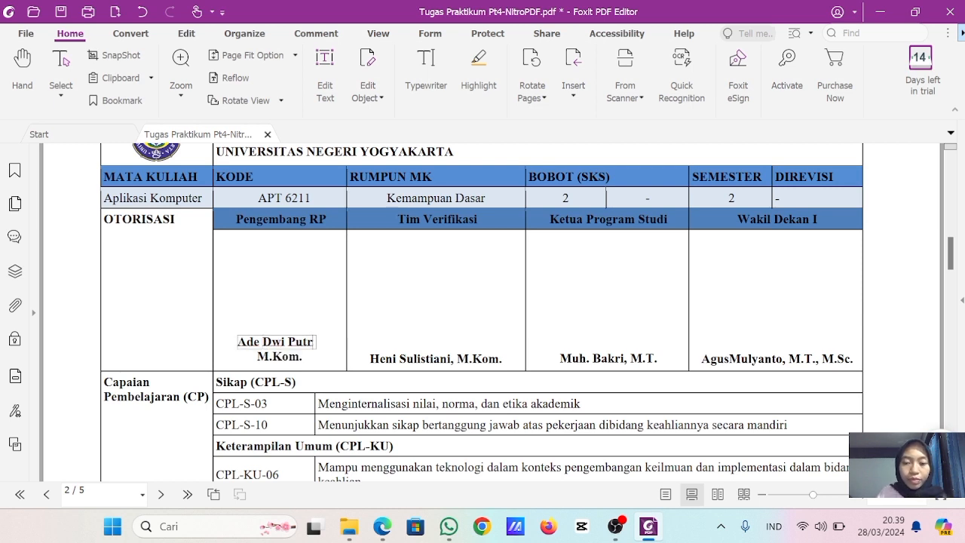
key(BackSpace)
key(BackSpace)
key(BackSpace)
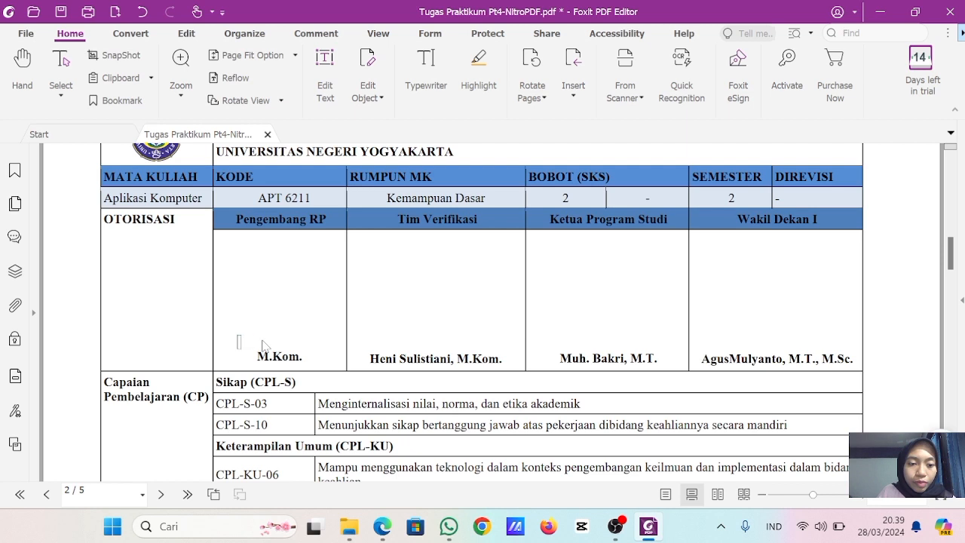
text(fA)
key(BackSpace)
key(BackSpace)
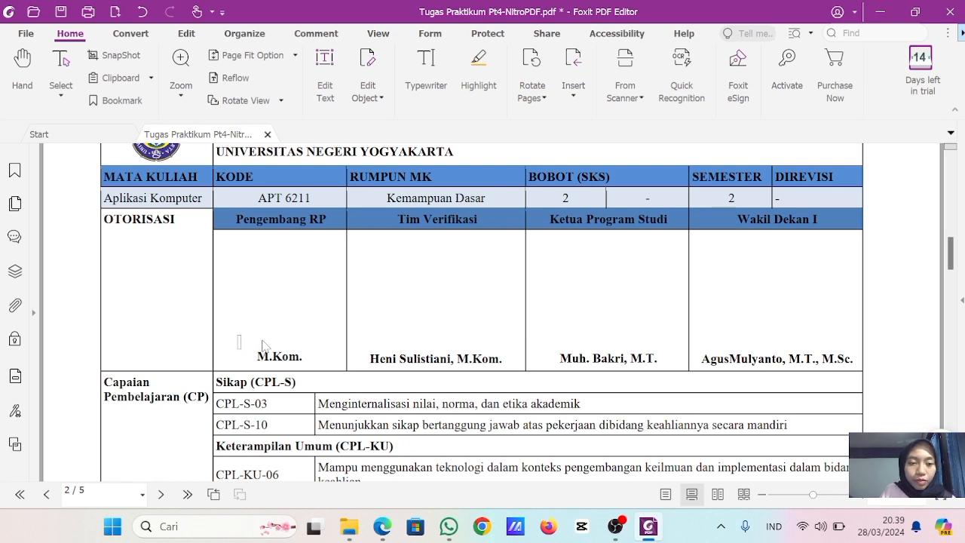
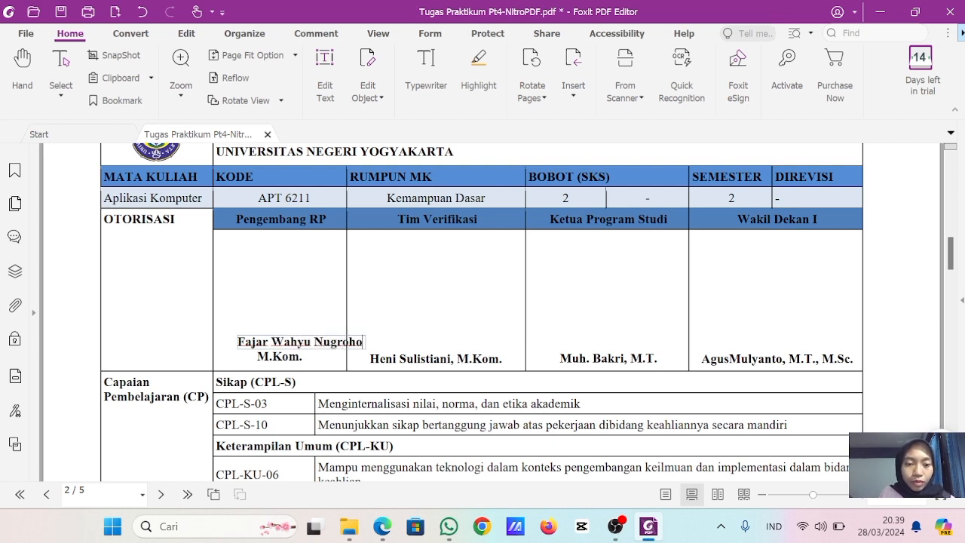
drag(307, 342, 287, 343)
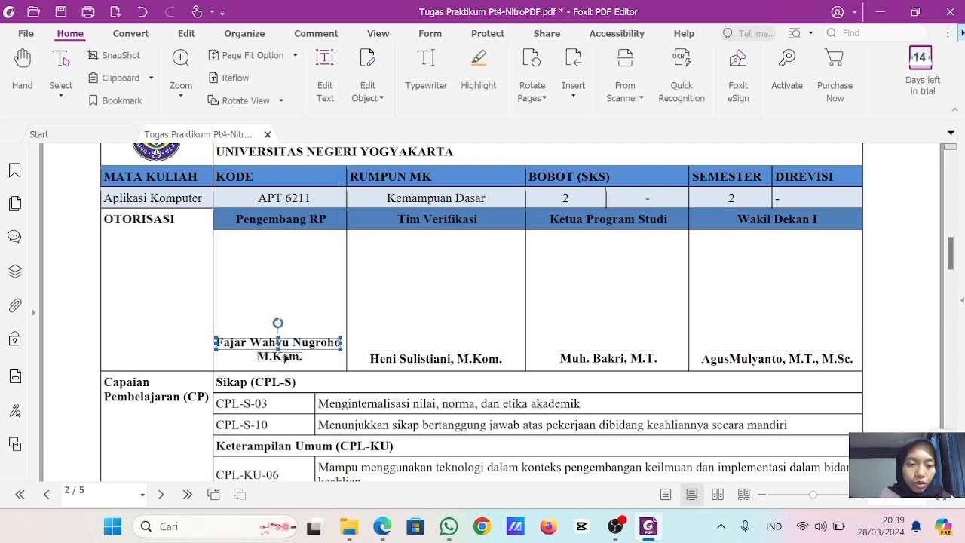
- Change the degree line under the Pengembang RP name to S.Kom., M.Kom. and centre both lines in the cell
double_click(285, 358)
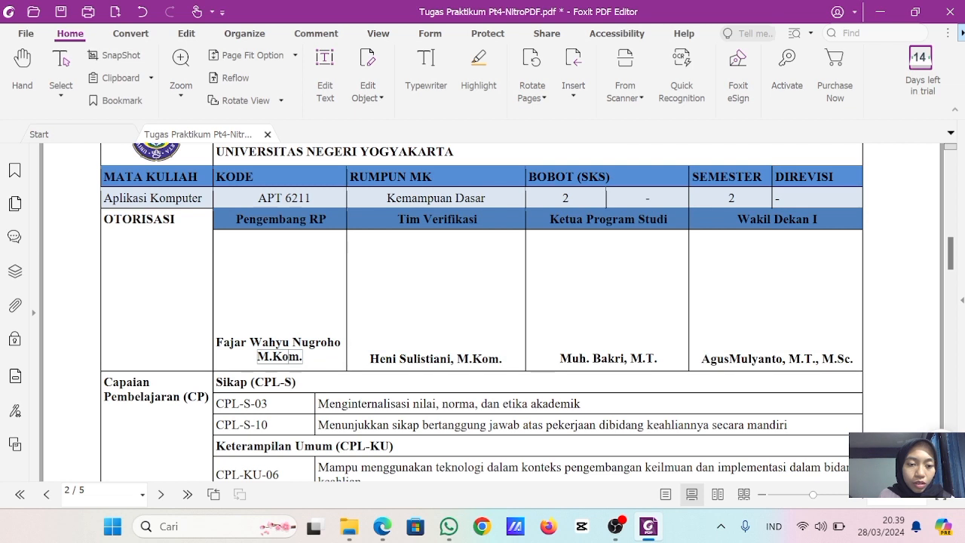
text(S.KOm)
key(BackSpace)
key(BackSpace)
text(om.,)
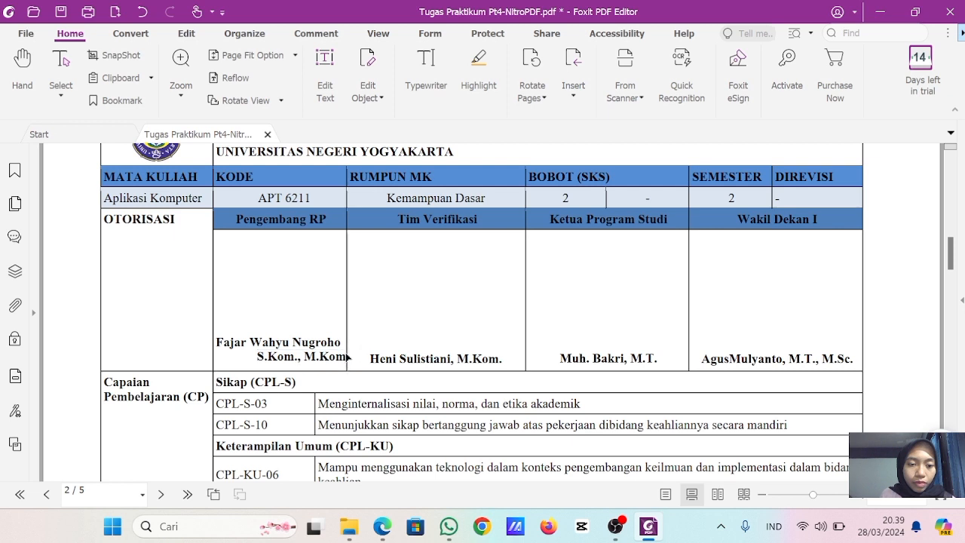
drag(313, 361, 297, 348)
click(292, 345)
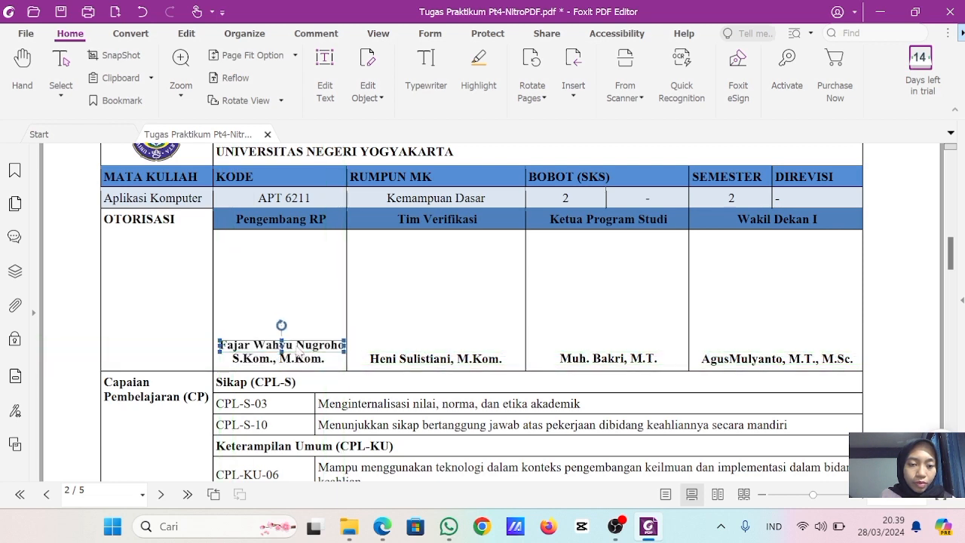
- Copy the new developer's full name from the Pengembang RP cell
click(382, 359)
click(468, 361)
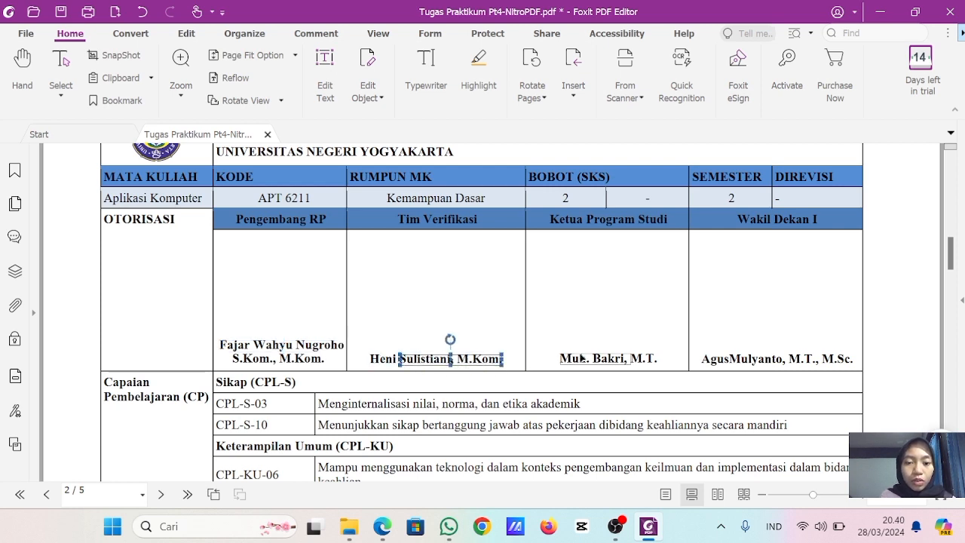
click(603, 359)
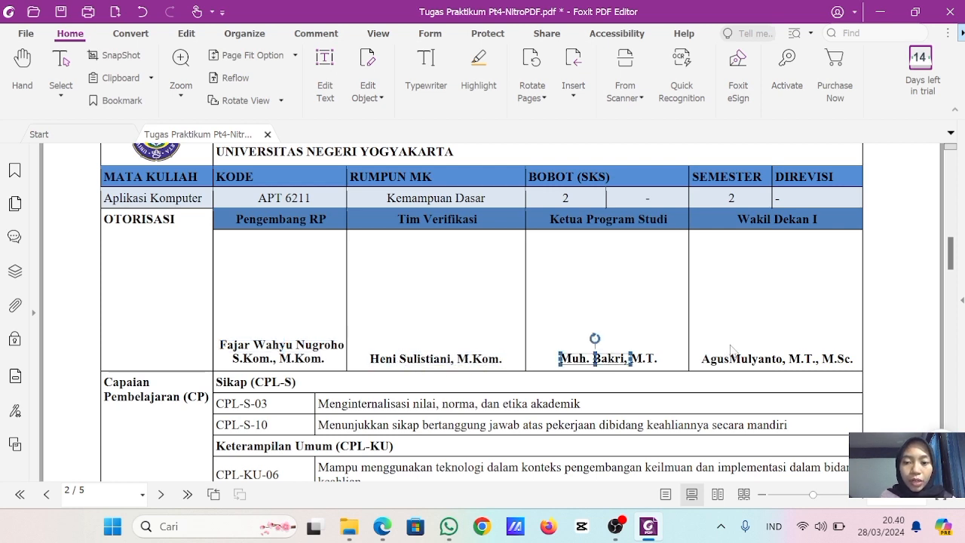
click(229, 345)
click(242, 345)
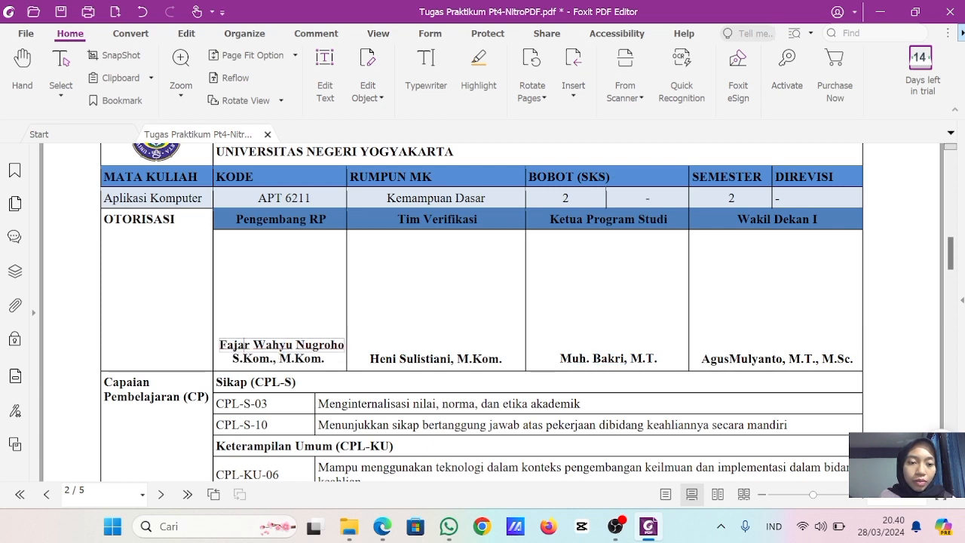
key(ctrl+a)
key(ctrl+c)
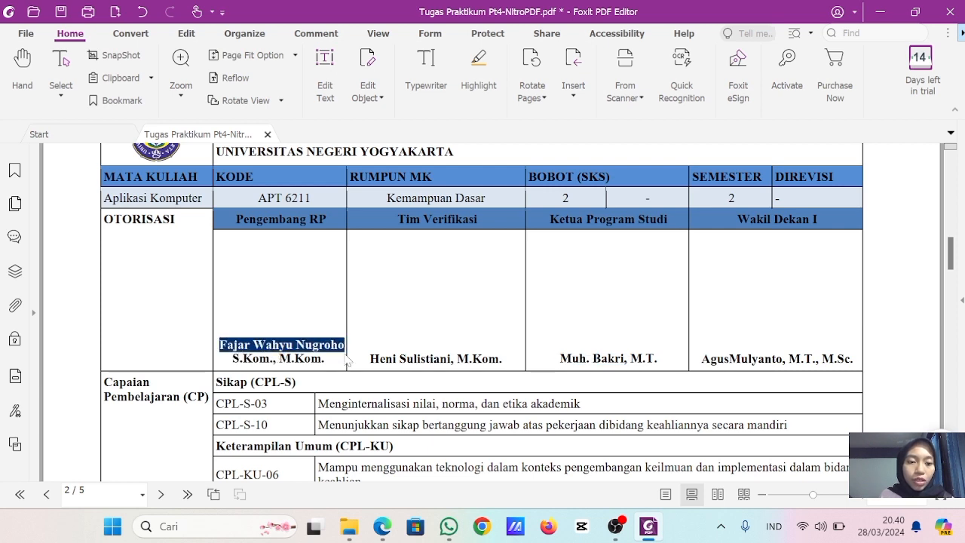
click(401, 361)
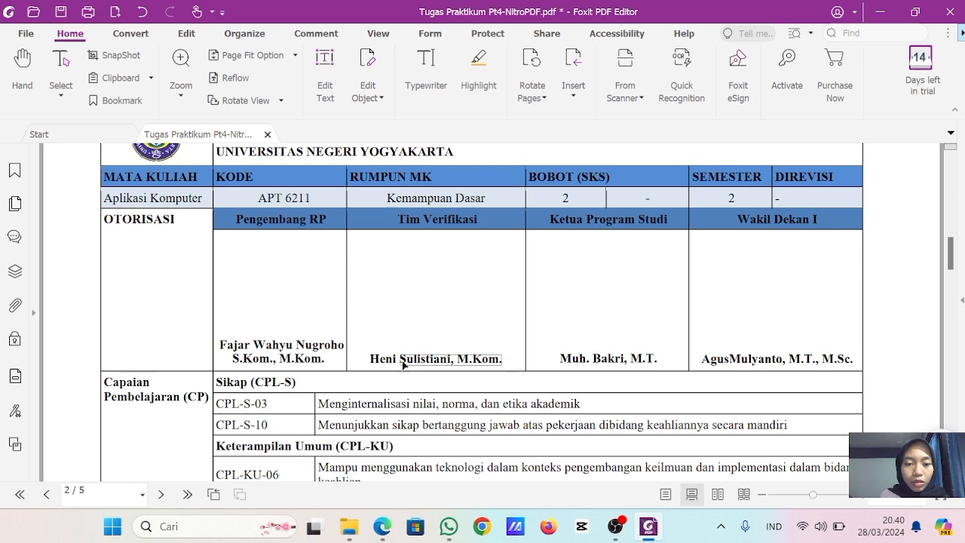
- Replace the first name in the Tim Verifikasi signature cell with the copied full name
click(386, 360)
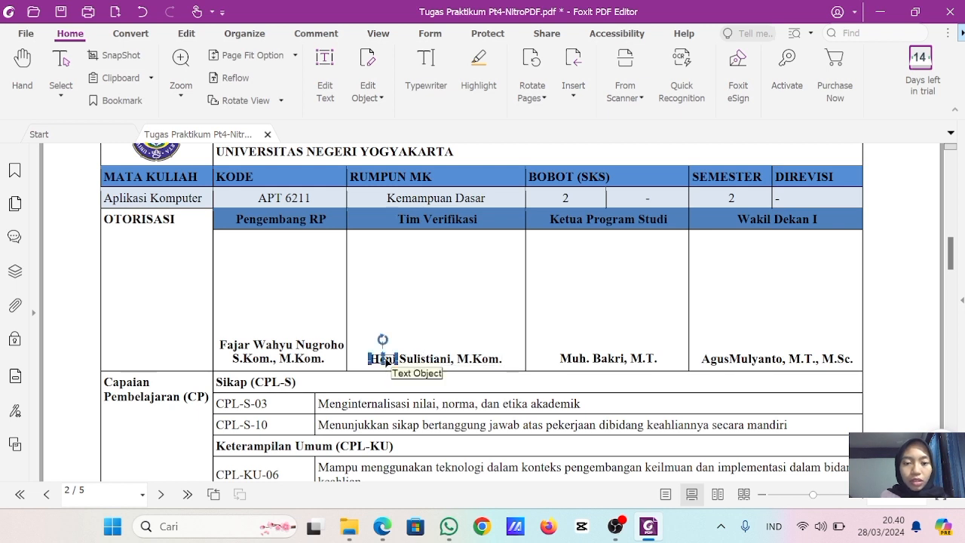
click(384, 360)
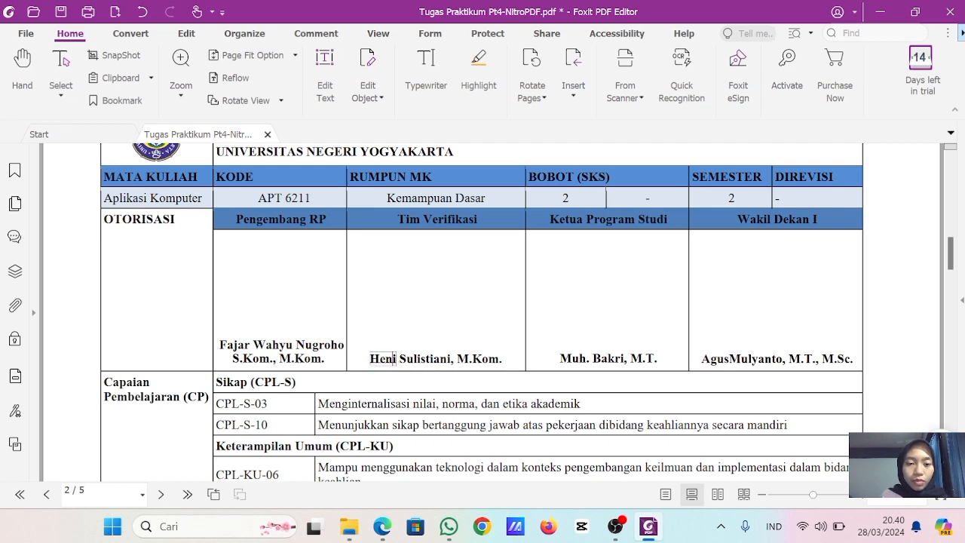
key(BackSpace)
key(BackSpace)
key(BackSpace)
key(BackSpace)
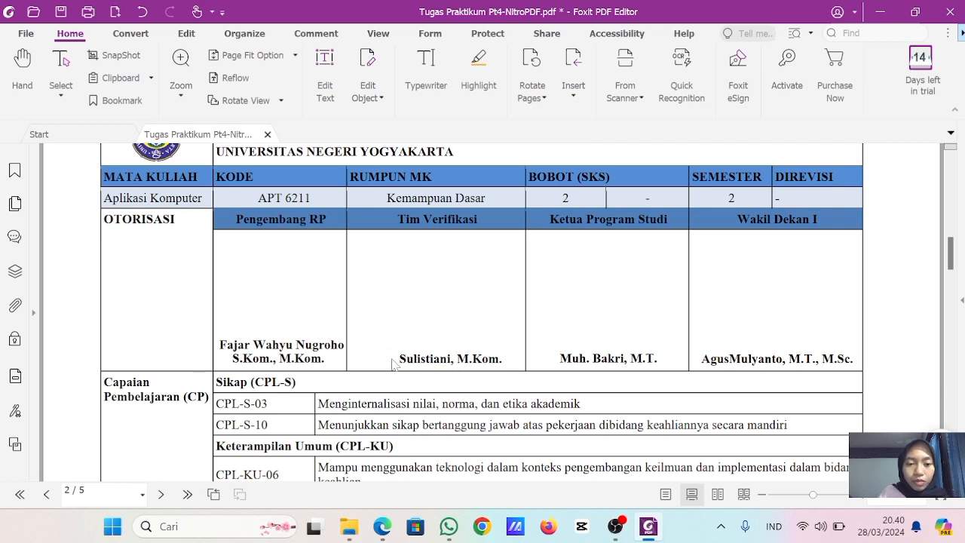
key(ctrl+v)
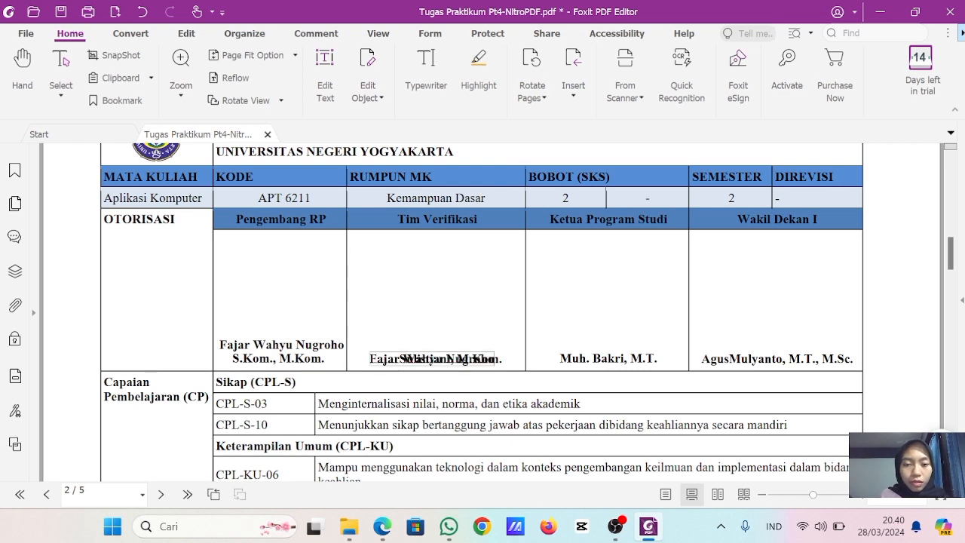
- Move the pasted Tim Verifikasi name above the degree line, delete its detached first letter and retype it at the start of the name
drag(393, 362, 382, 345)
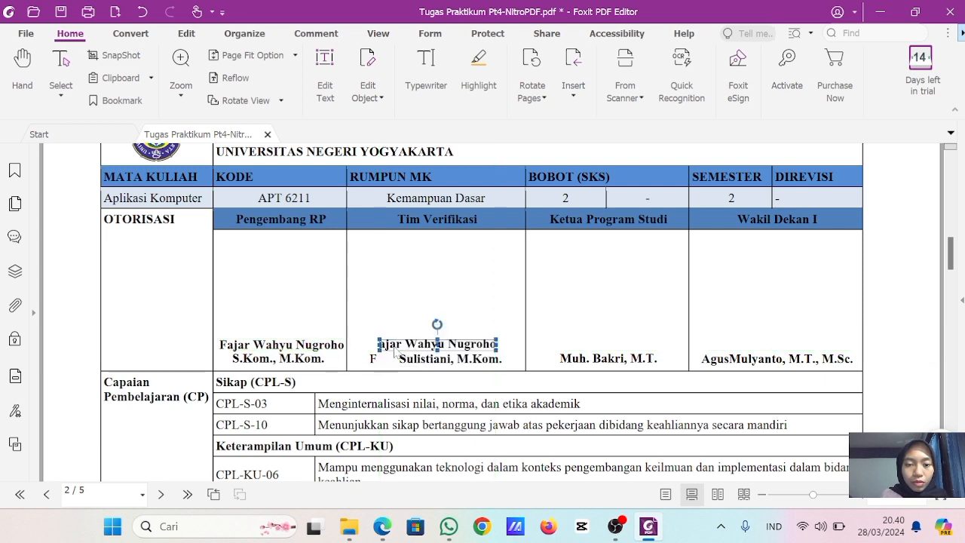
click(372, 359)
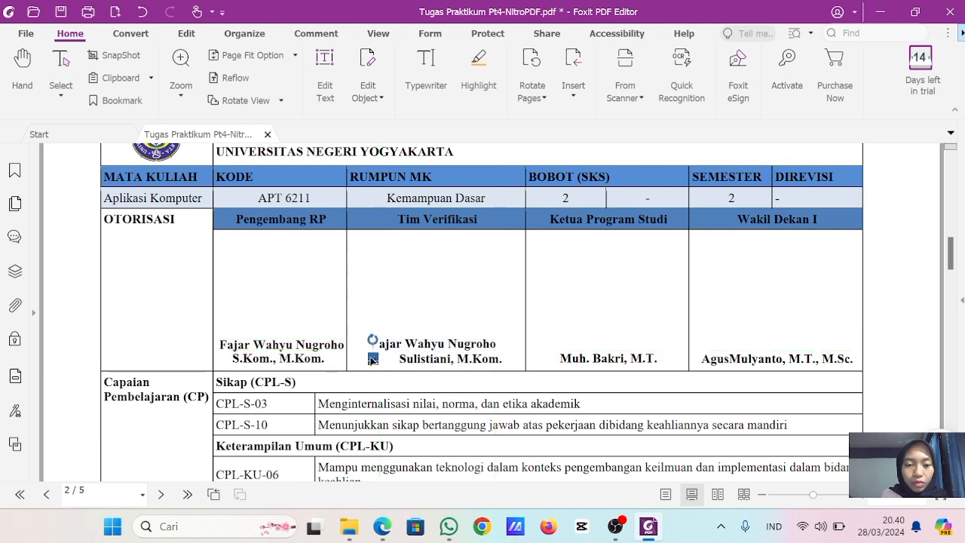
key(Delete)
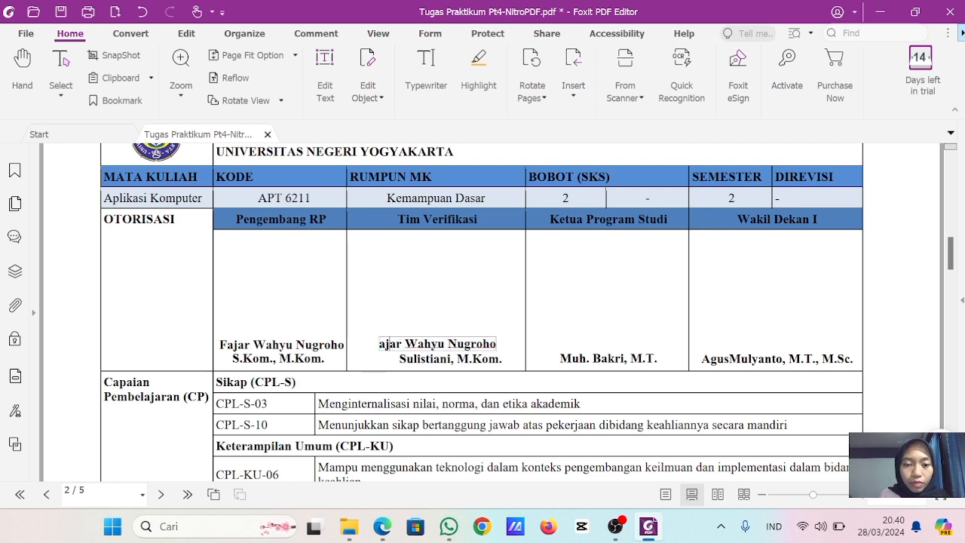
text(F)
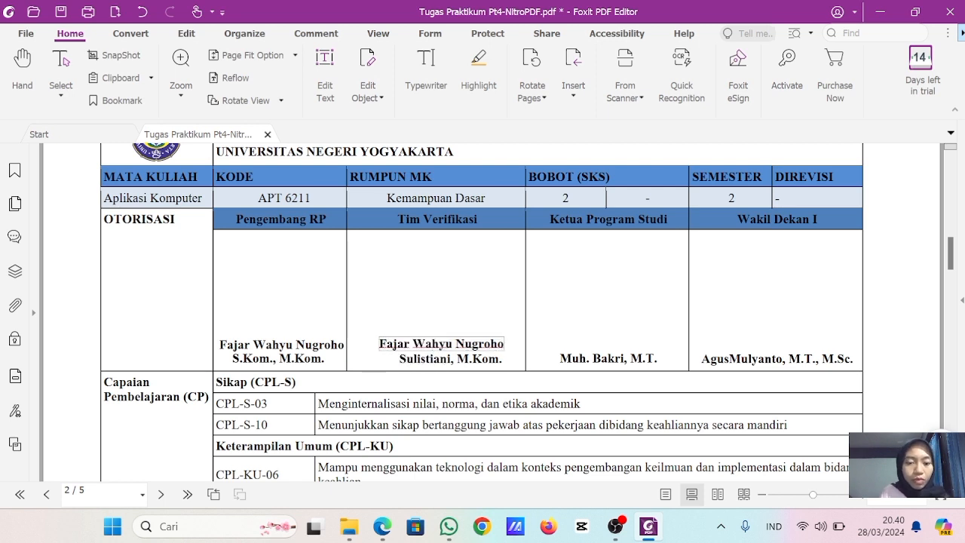
- Replace the remaining surname in the Tim Verifikasi cell so the line reads S. Kom., M.Kom., and centre the name and degree lines
click(438, 361)
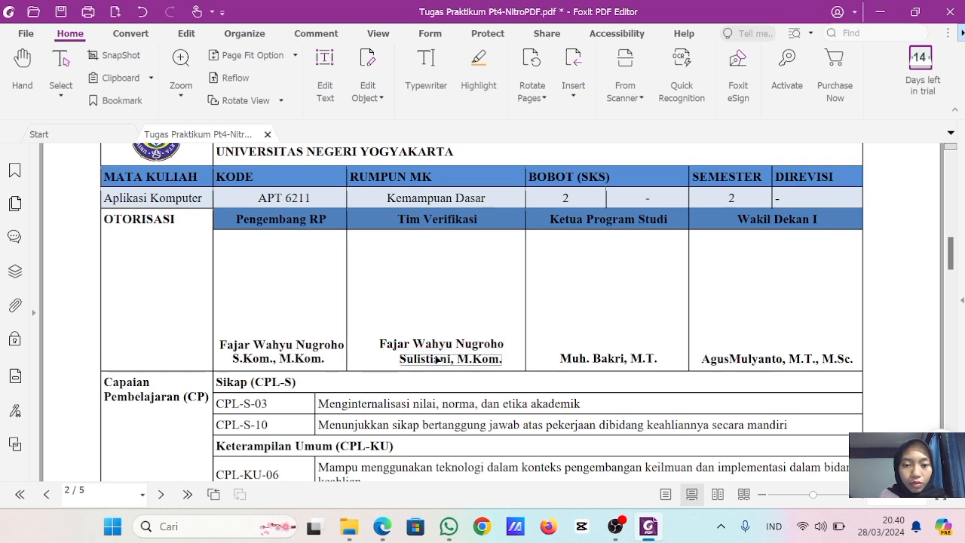
click(454, 360)
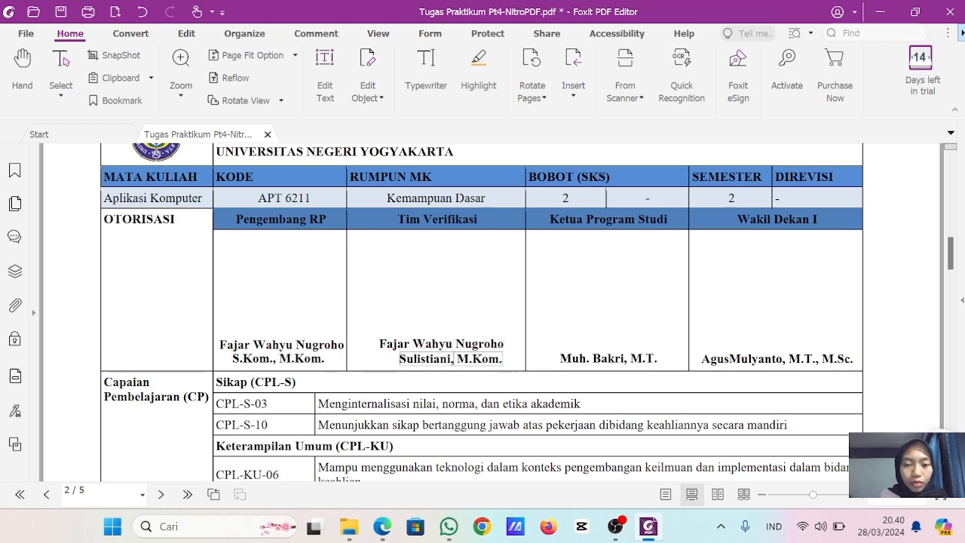
key(BackSpace)
key(BackSpace)
key(BackSpace)
key(BackSpace)
key(BackSpace)
key(BackSpace)
key(BackSpace)
key(BackSpace)
key(BackSpace)
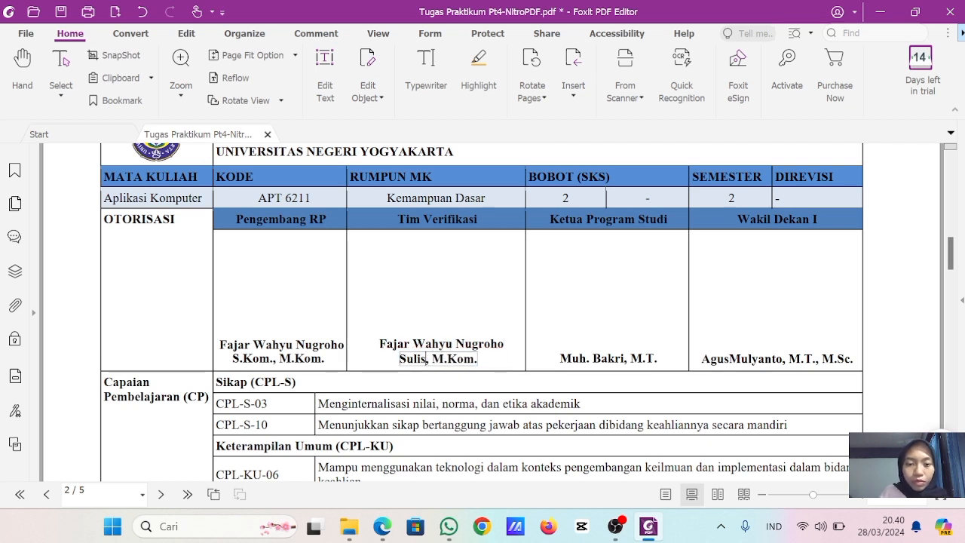
text(. Kom)
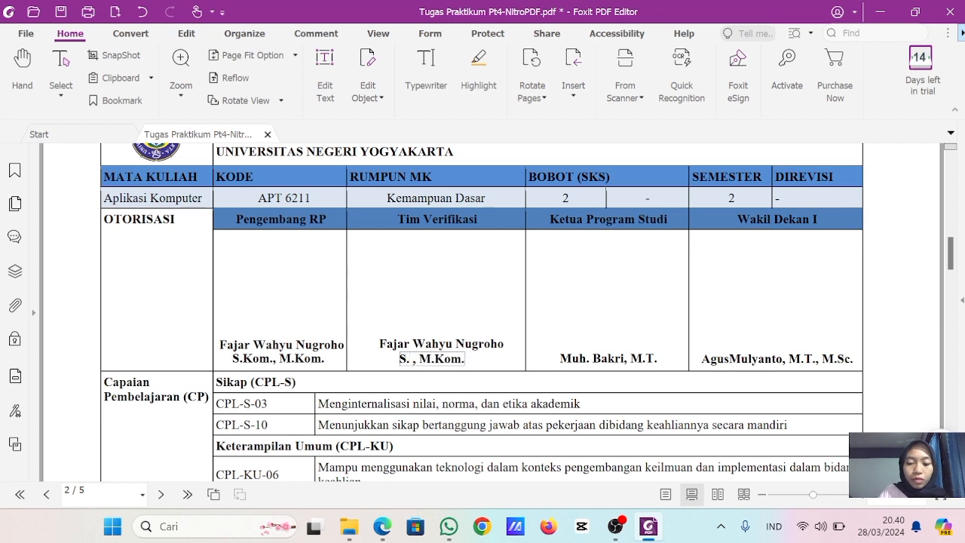
text(.)
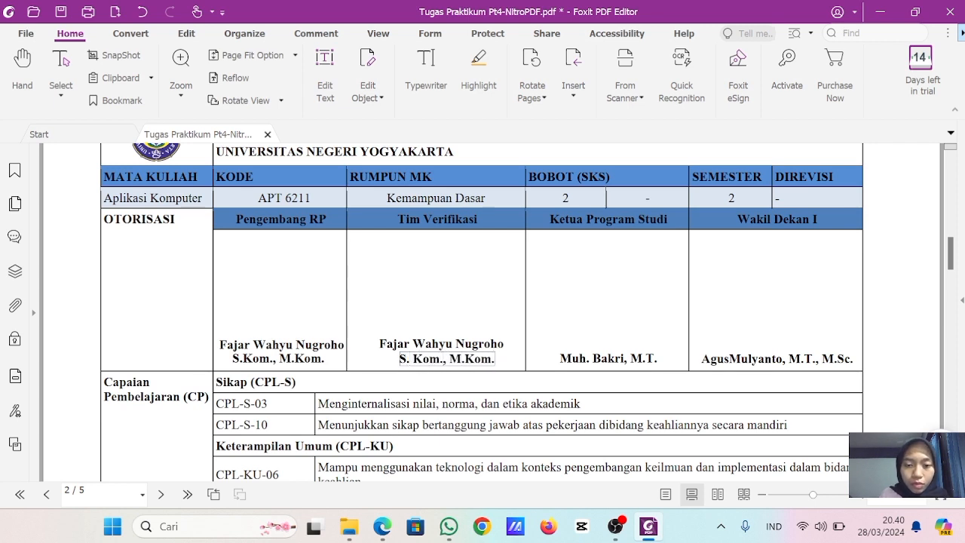
mouse_move(457, 361)
mouse_down()
mouse_move(449, 367)
mouse_move(462, 349)
mouse_up()
click(475, 347)
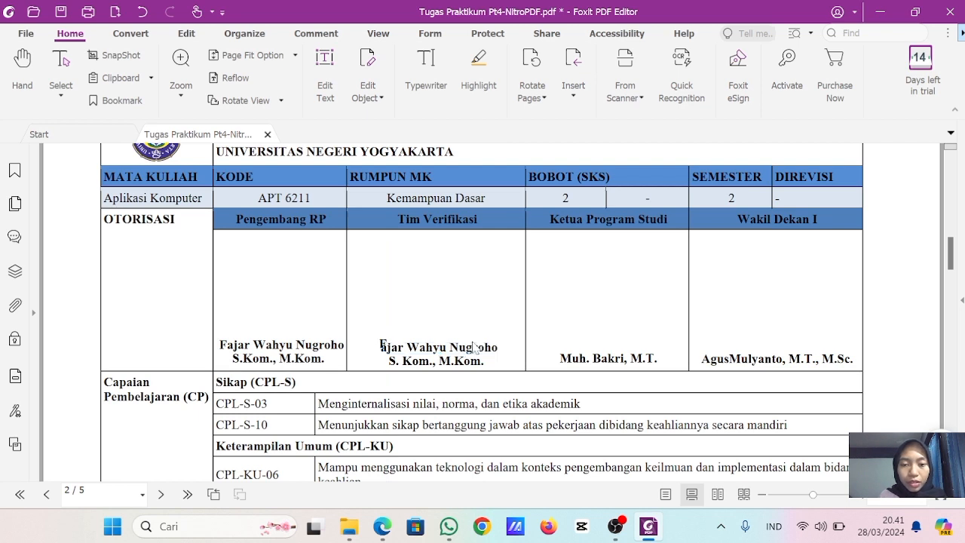
- Delete the misaligned first letter of the Tim Verifikasi name and re-enter it directly in the name's text line
click(384, 346)
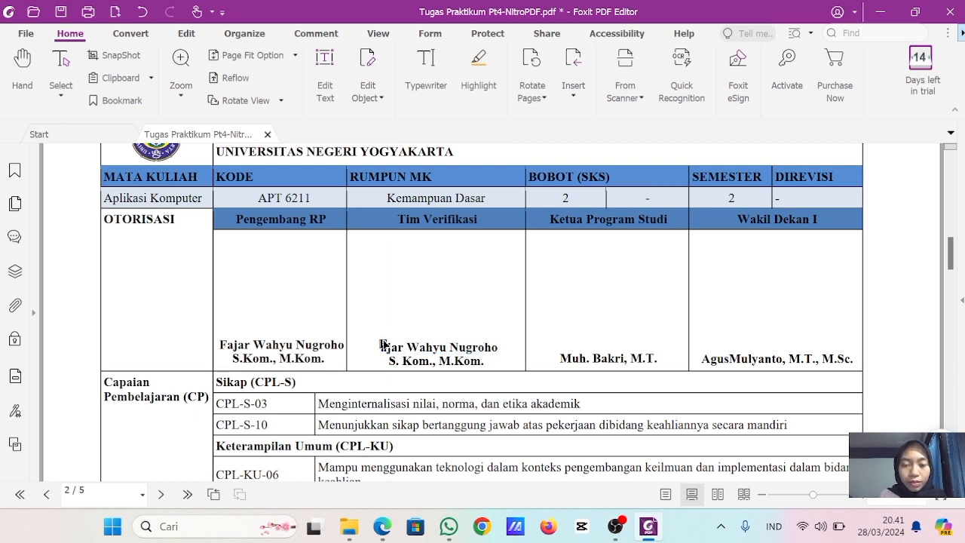
drag(383, 346, 385, 354)
click(380, 348)
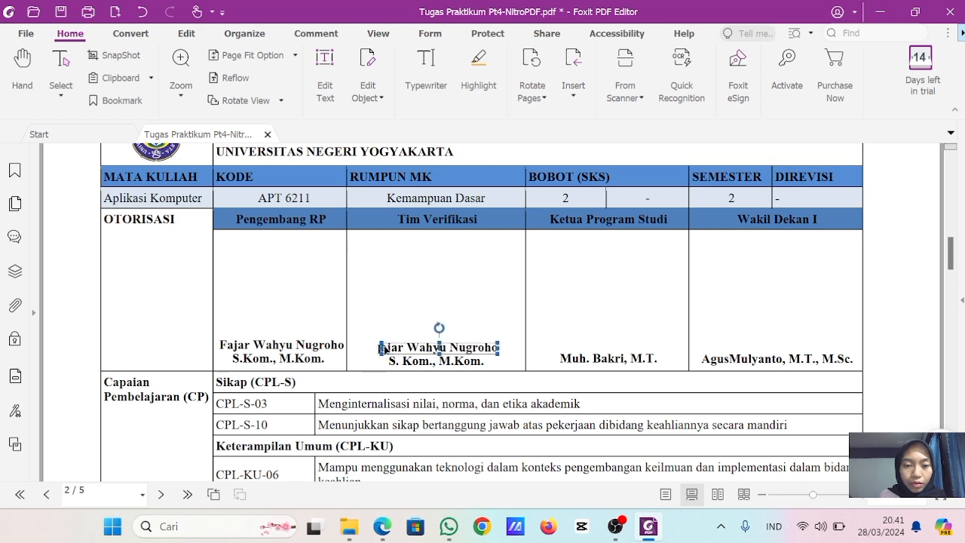
drag(382, 349, 390, 352)
click(381, 349)
key(Delete)
click(389, 350)
double_click(389, 349)
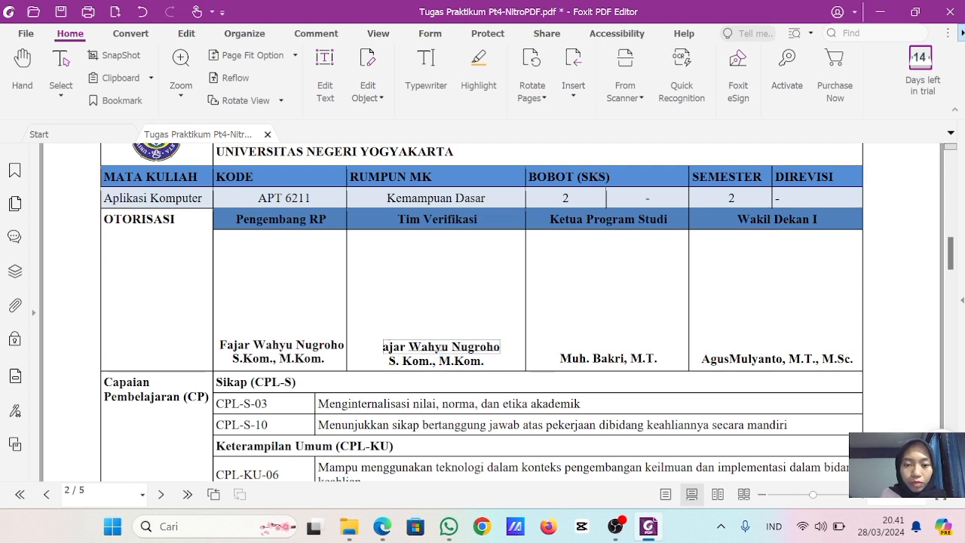
text(F)
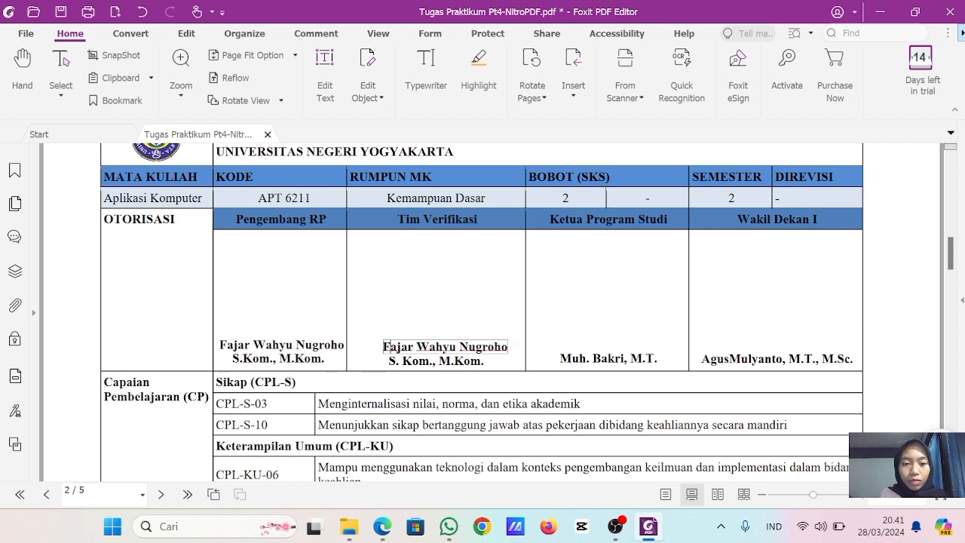
- Undo the last entry of the Tim Verifikasi name's first letter and retype a capital F at the start of that text line
click(424, 349)
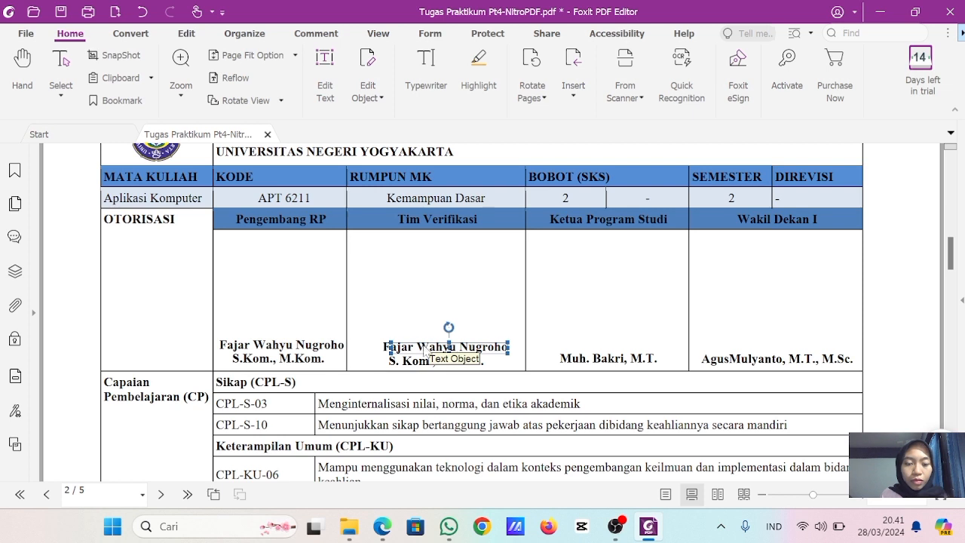
key(ctrl+z)
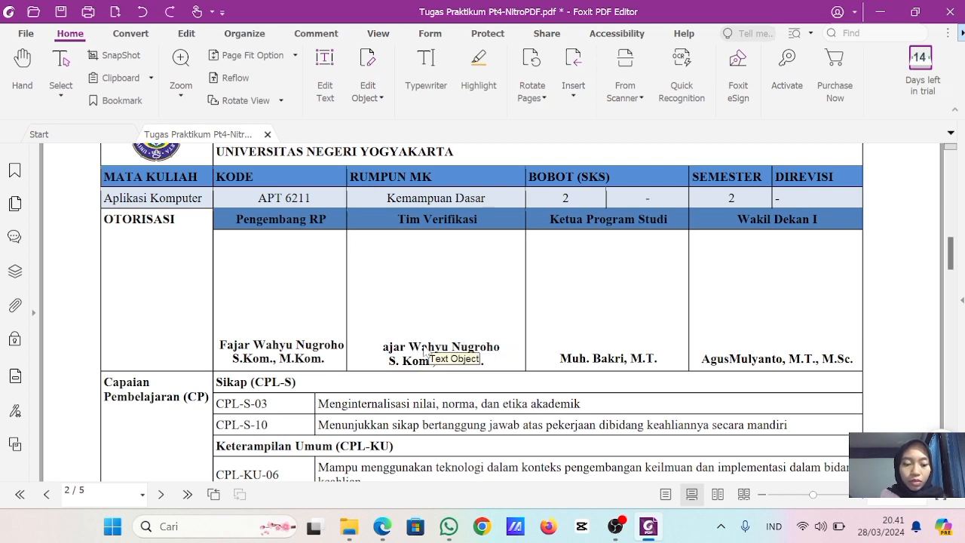
click(387, 349)
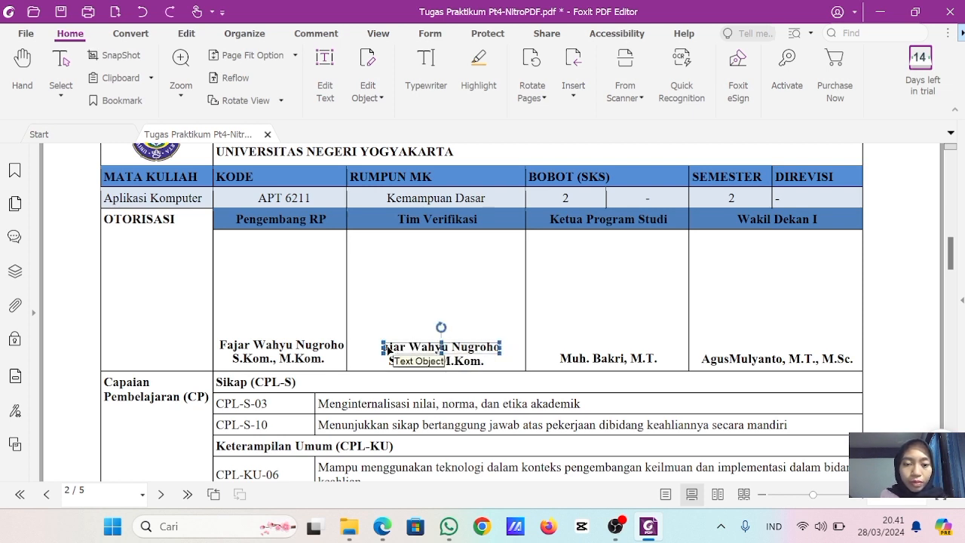
double_click(387, 349)
key(ctrl+f)
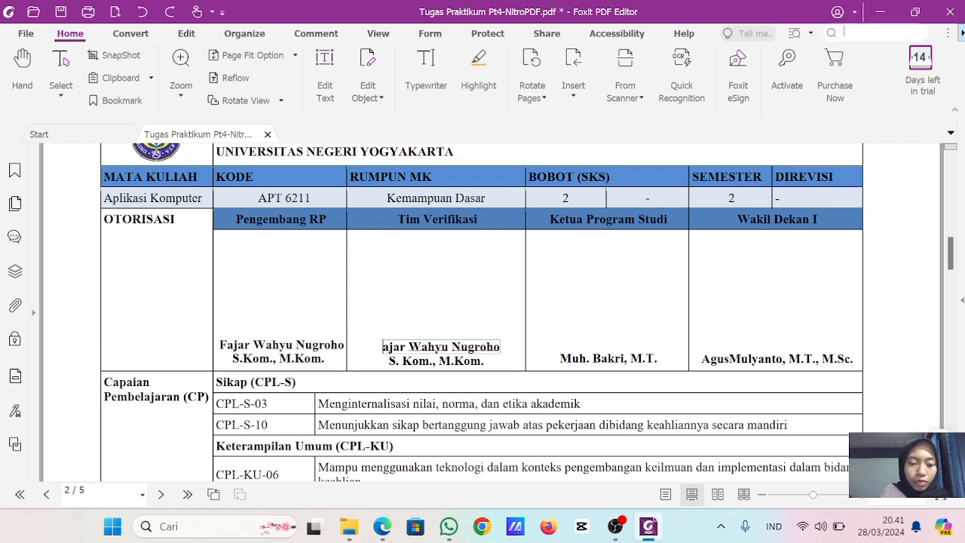
text(F)
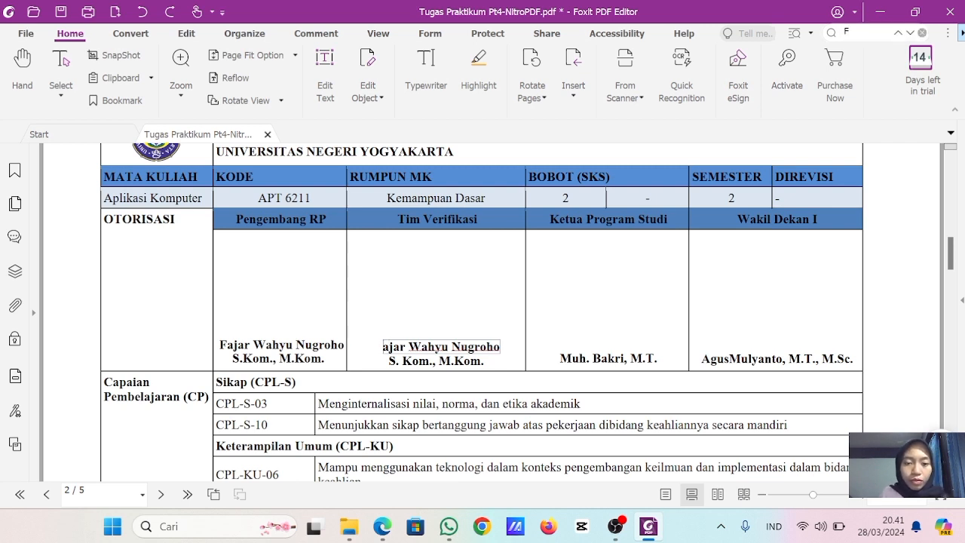
text(F)
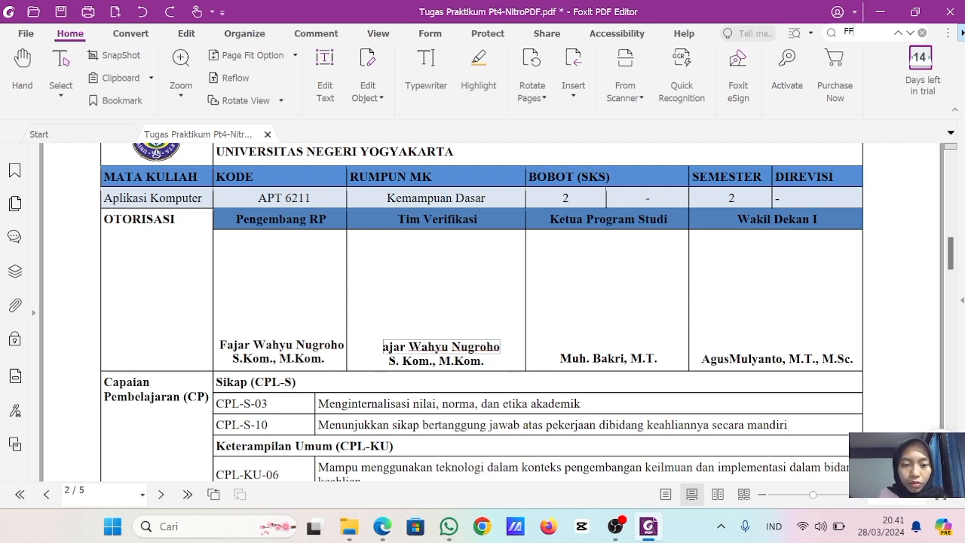
triple_click(409, 346)
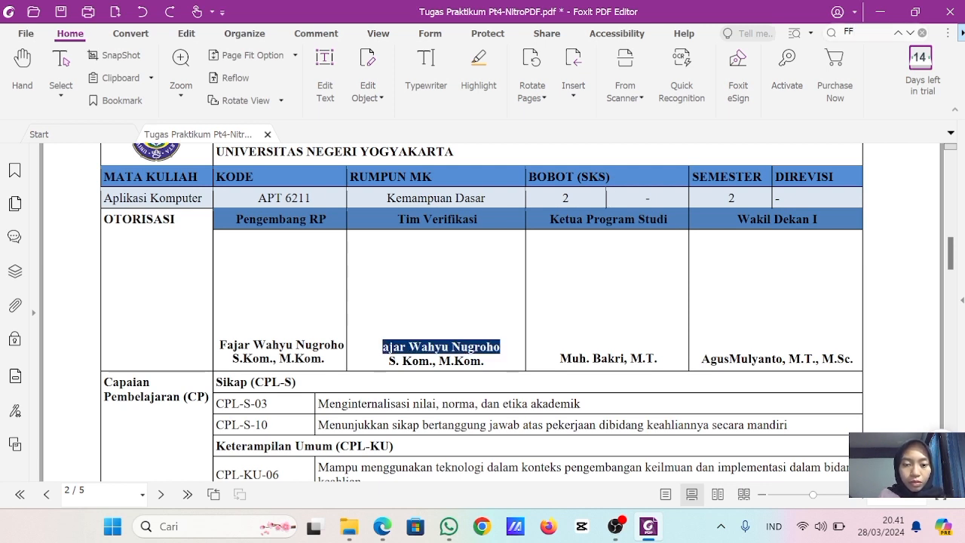
click(389, 347)
triple_click(389, 346)
click(389, 347)
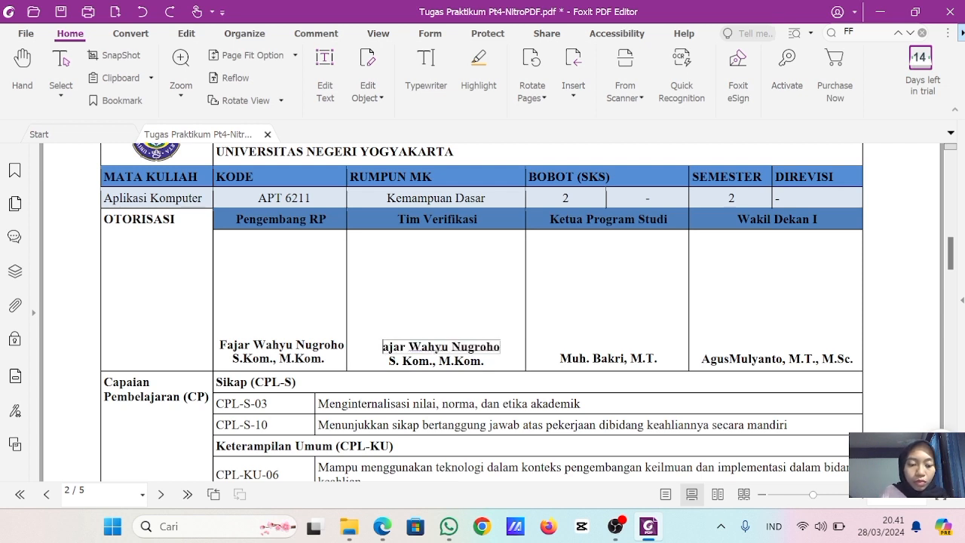
text(F)
- Replace the name in the Ketua Program Studi signature cell with the copied full name and move it above the degree line
click(584, 360)
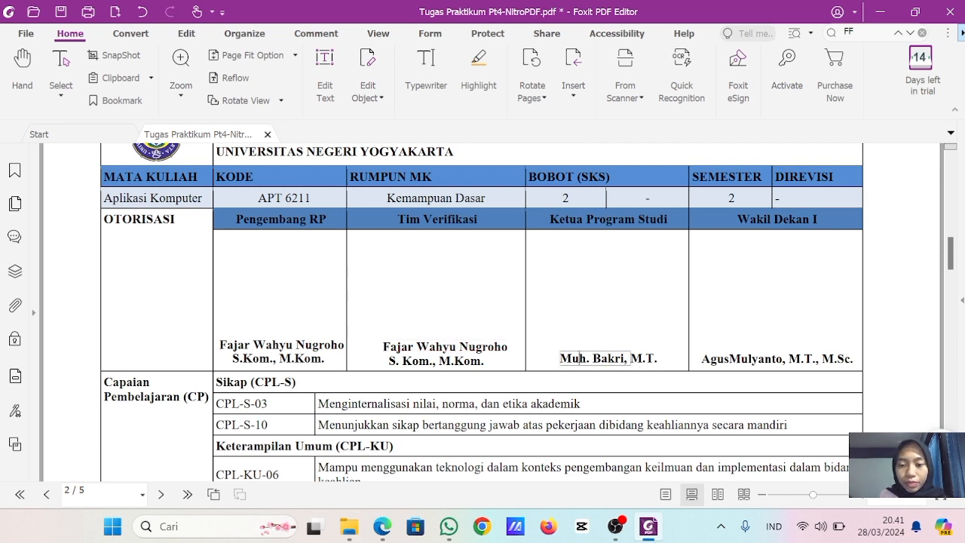
drag(559, 358, 631, 361)
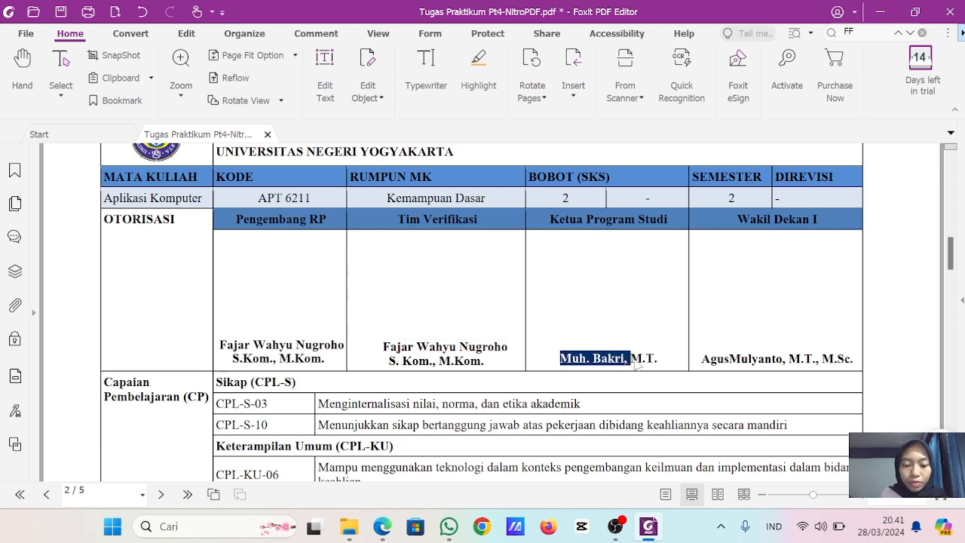
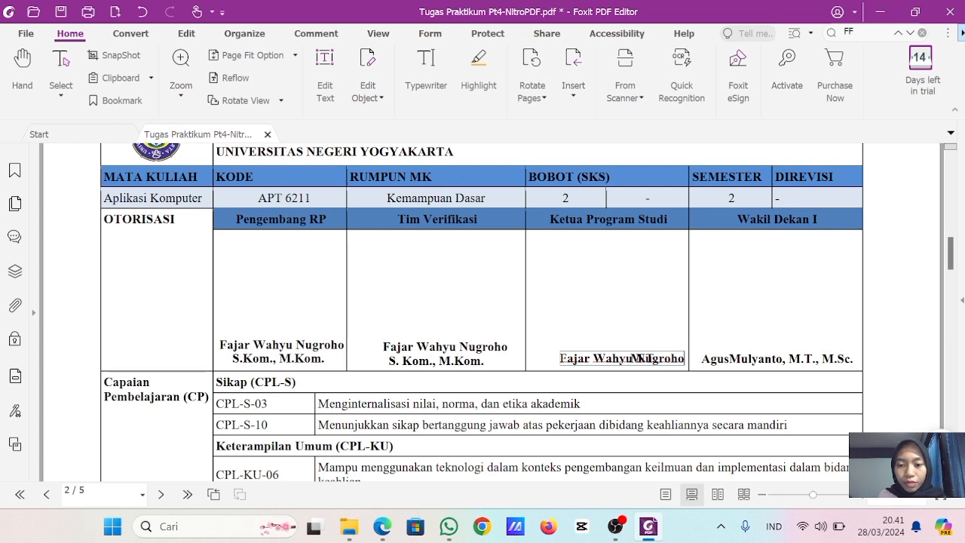
drag(585, 367, 571, 356)
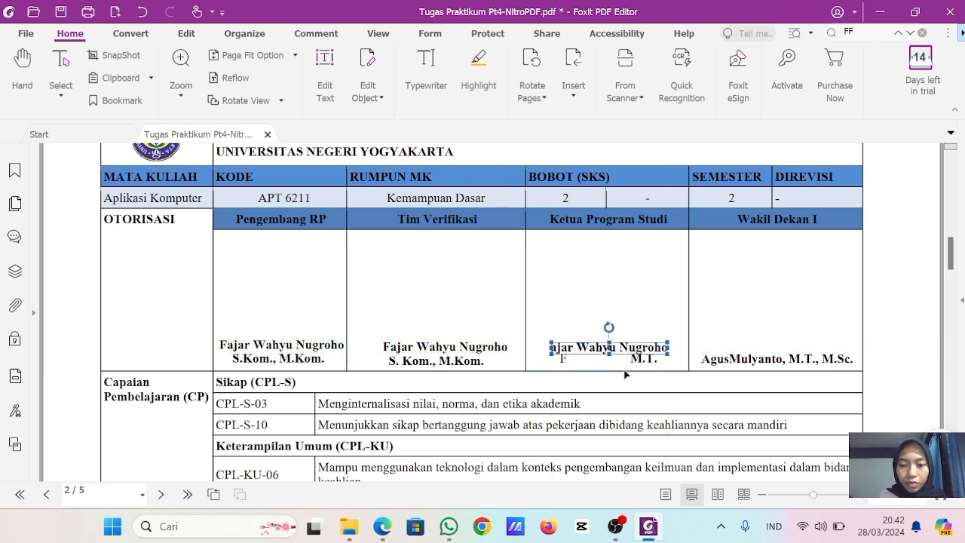
- Delete the M.T. degree and the detached first letter in the Ketua Program Studi cell, and retype the letter at the name's start
click(644, 360)
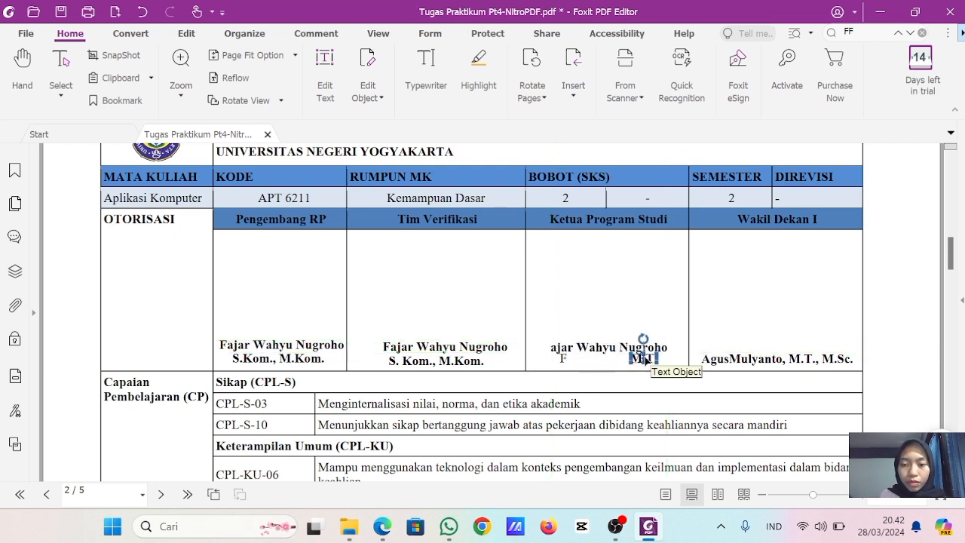
key(Delete)
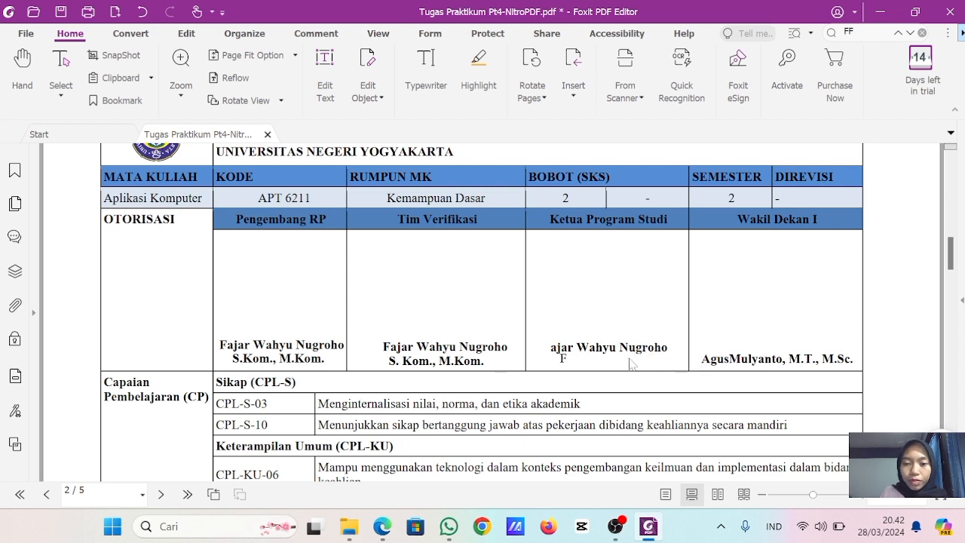
drag(562, 347, 549, 345)
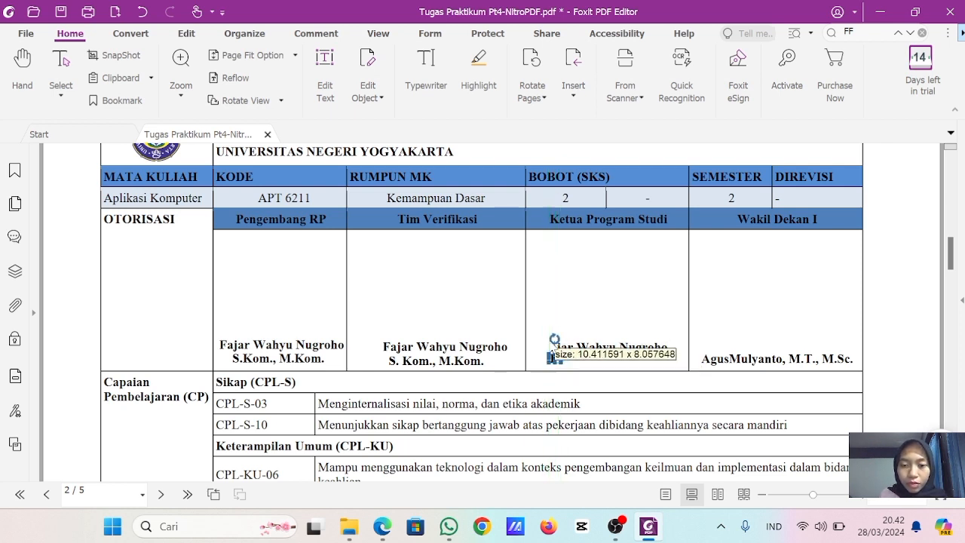
key(Delete)
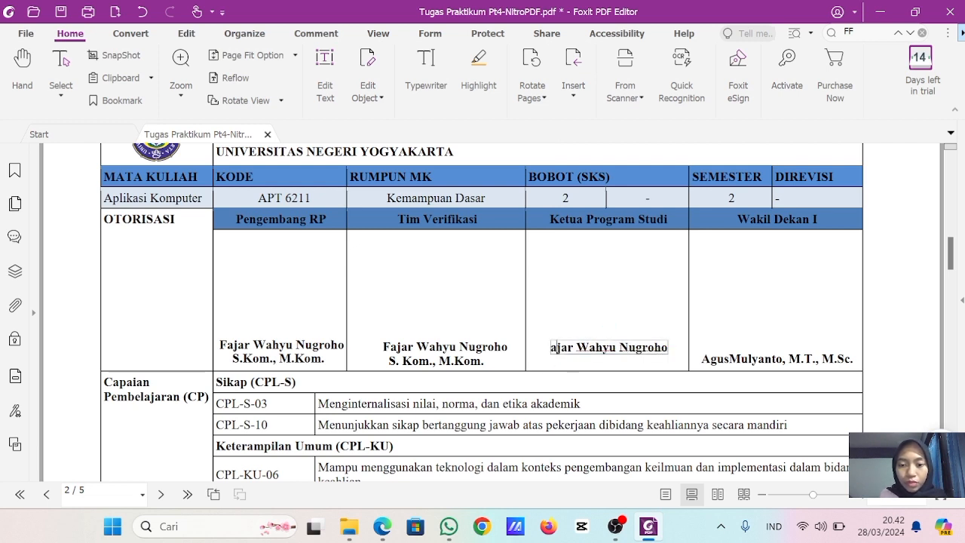
text(F)
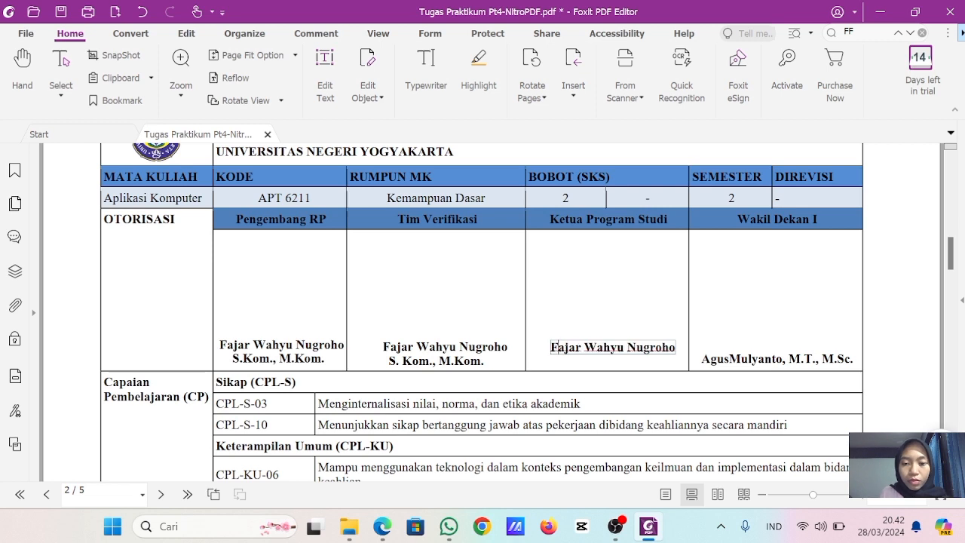
- Copy the degree text S. Kom., M.Kom from the Tim Verifikasi cell
click(454, 365)
double_click(481, 363)
drag(481, 363, 388, 363)
key(ctrl+c)
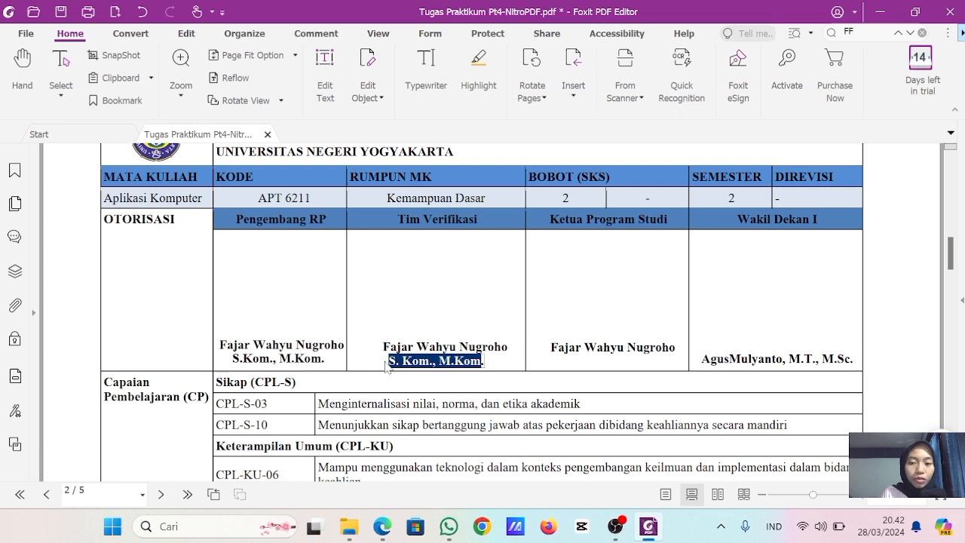
- Try to paste the copied degree below the Ketua Program Studi name, and undo back to before the M.T. deletion
click(615, 363)
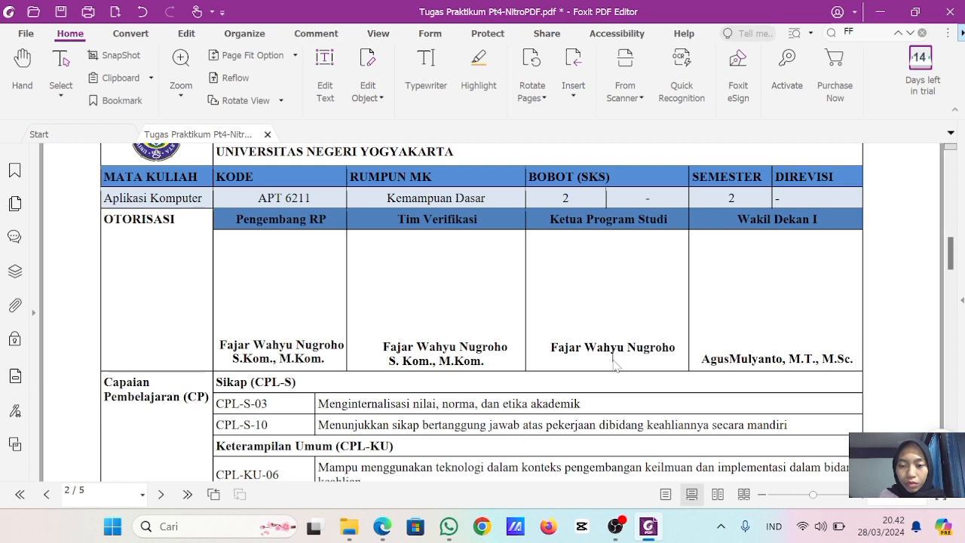
key(ctrl+v)
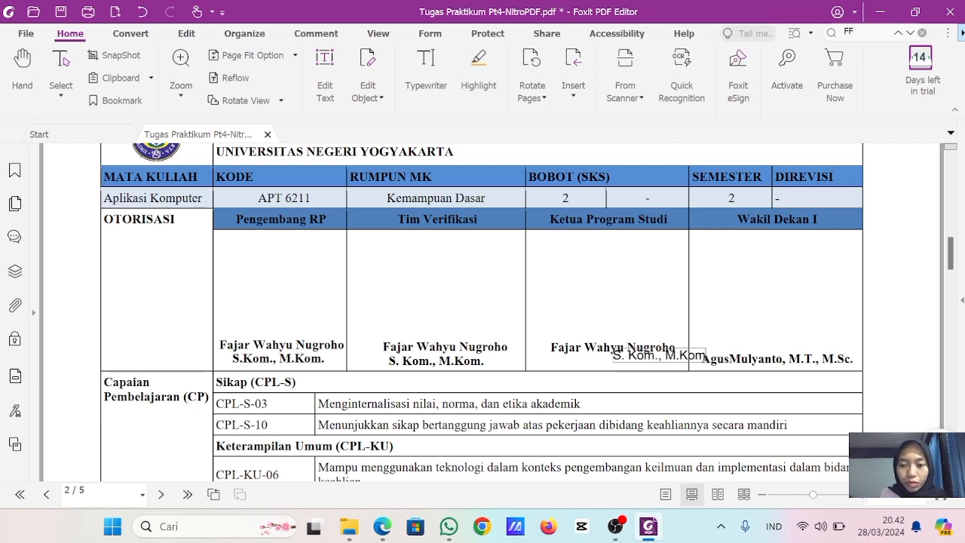
key(ctrl+z)
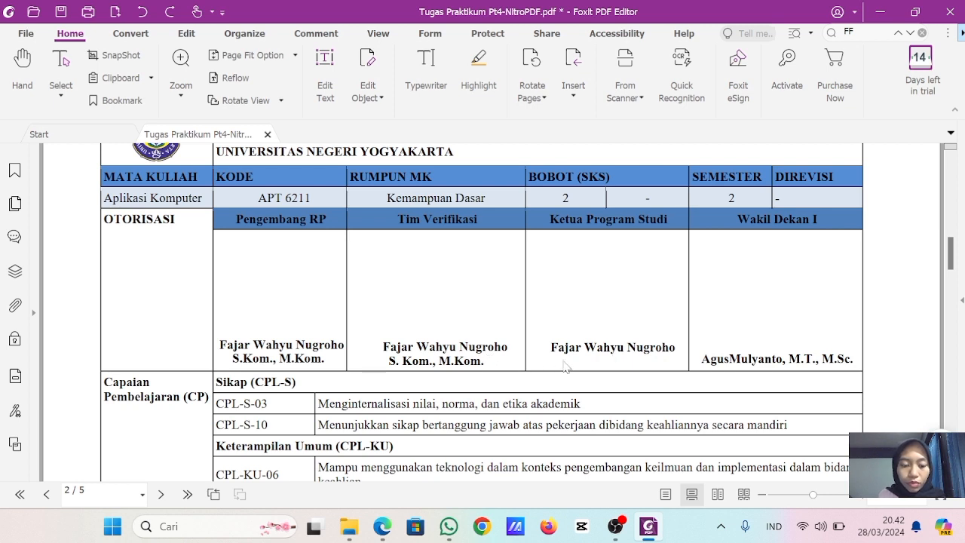
key(ctrl+z)
key(ctrl+z)
key(ctrl+z)
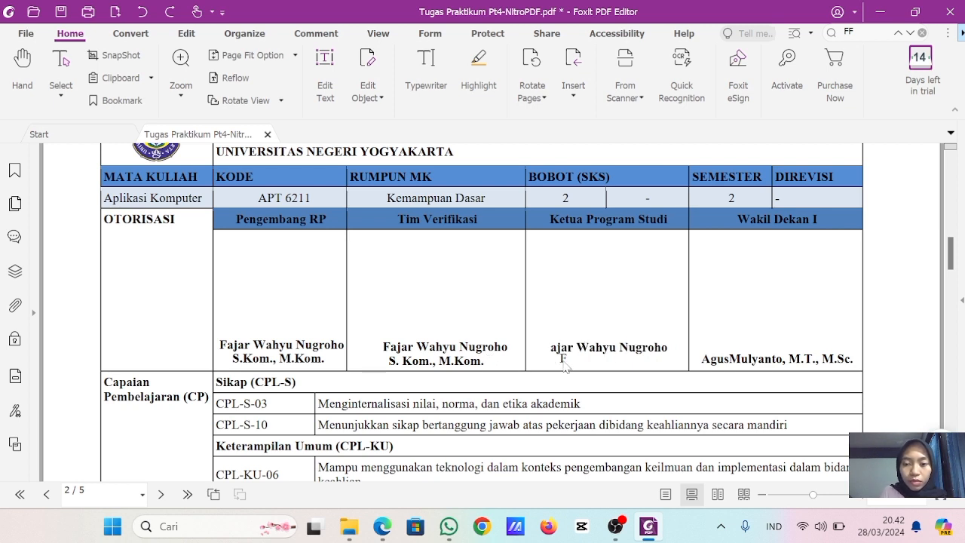
key(ctrl+z)
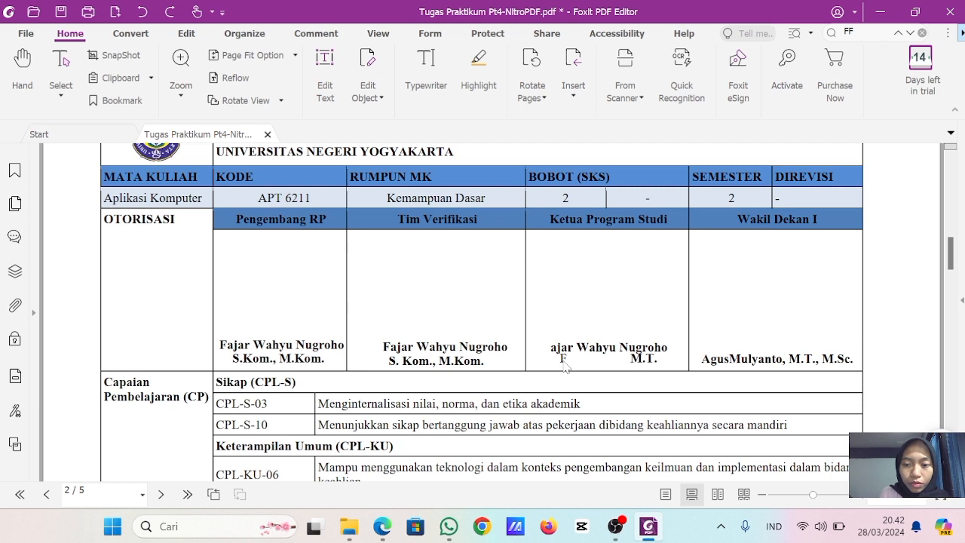
- Delete the detached first letter in the Ketua Program Studi cell and replace M.T. with the copied S. Kom., M.Kom
click(563, 360)
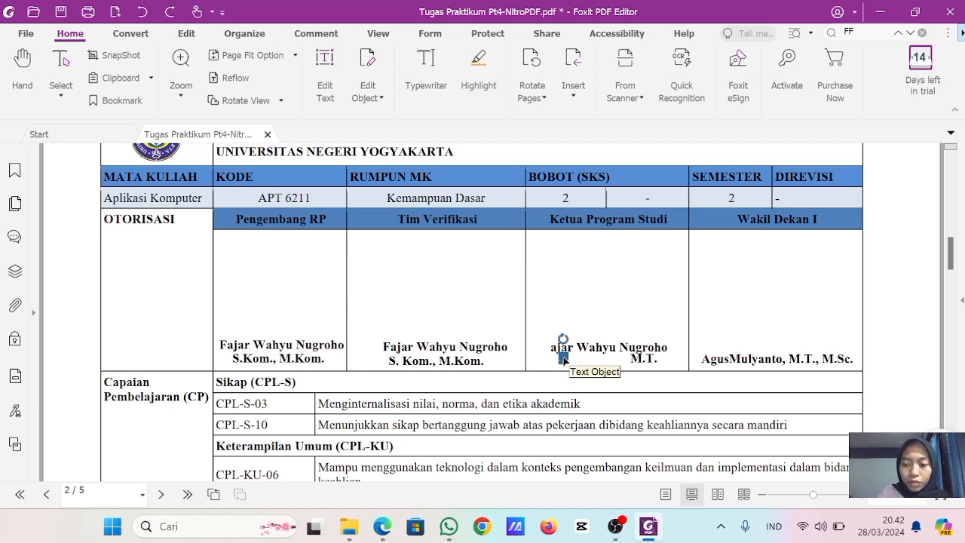
key(Delete)
drag(641, 359, 602, 364)
double_click(601, 361)
drag(614, 360, 581, 365)
text(S. Kom., M.Kom)
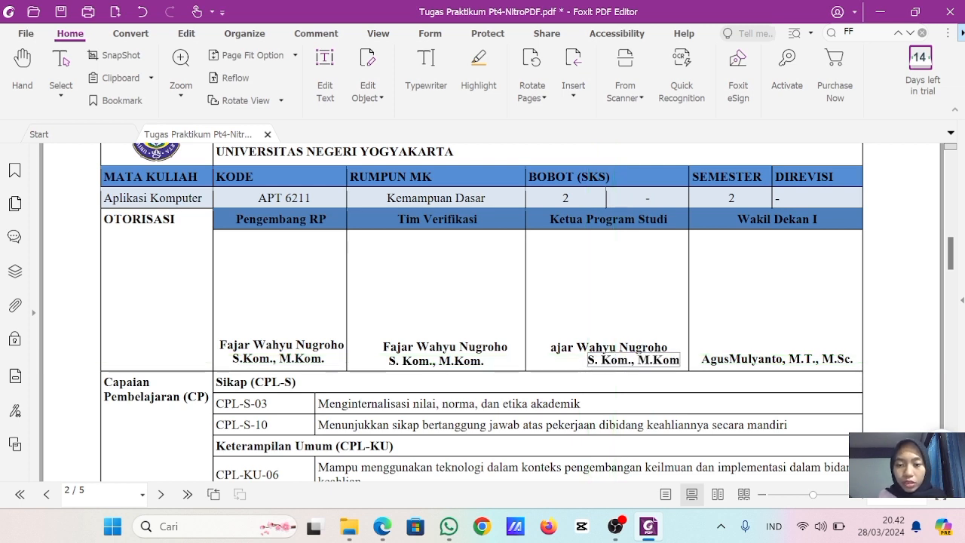
- Move the pasted degree line in the Ketua Program Studi cell so it sits centred beneath the name
click(563, 369)
drag(608, 361, 566, 363)
click(749, 362)
- Select the whole name line in the Ketua Program Studi cell for text editing
click(650, 350)
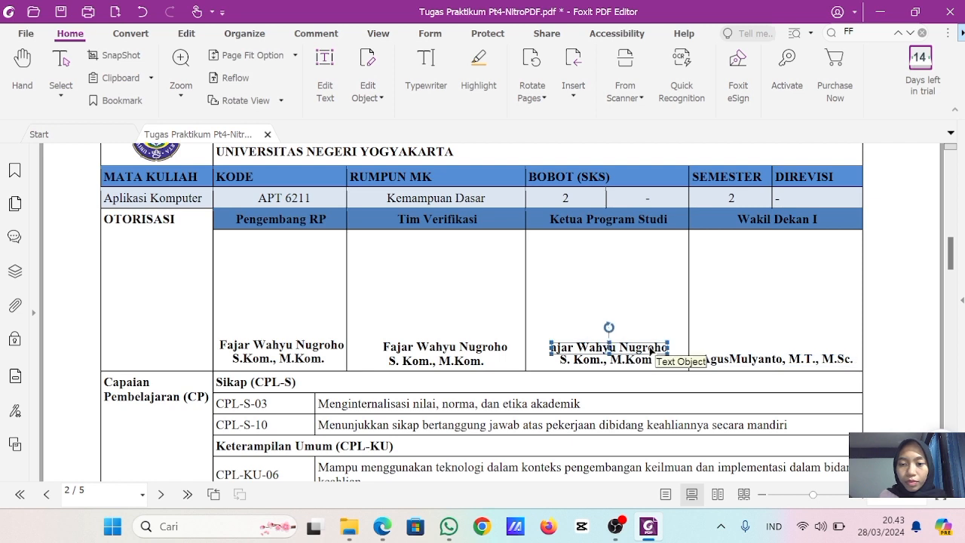
double_click(650, 350)
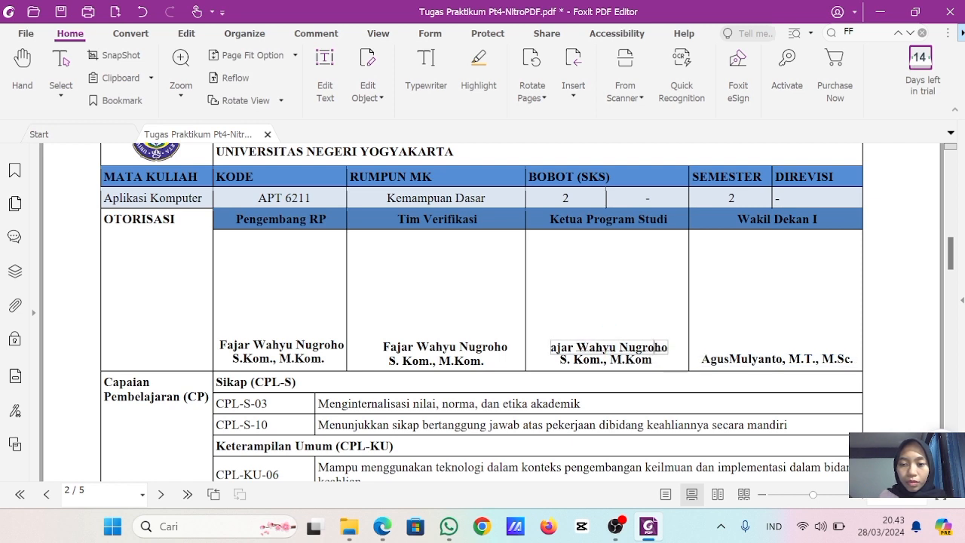
key(ctrl+a)
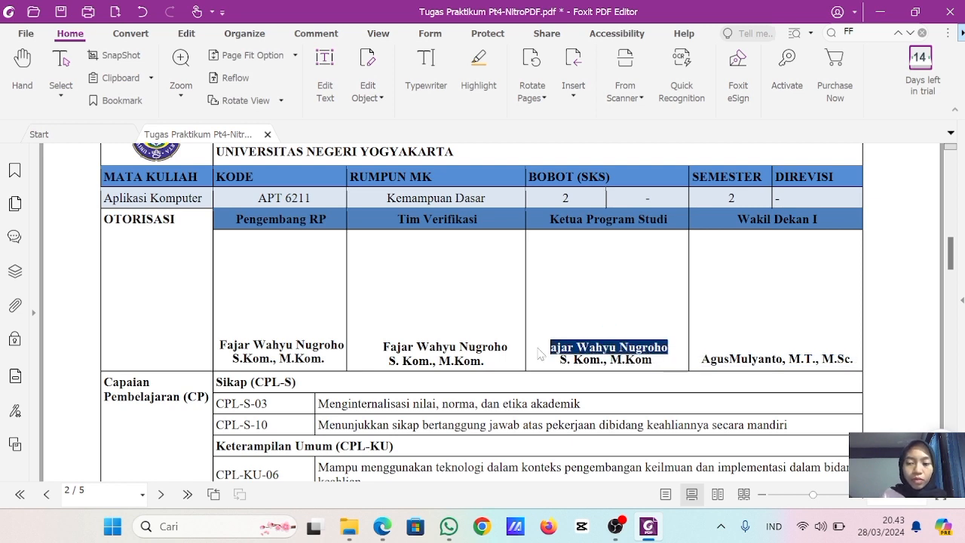
- Break the Wakil Dekan I signature text so the degrees M.T., M.Sc. start on a second line
click(786, 359)
key(Return)
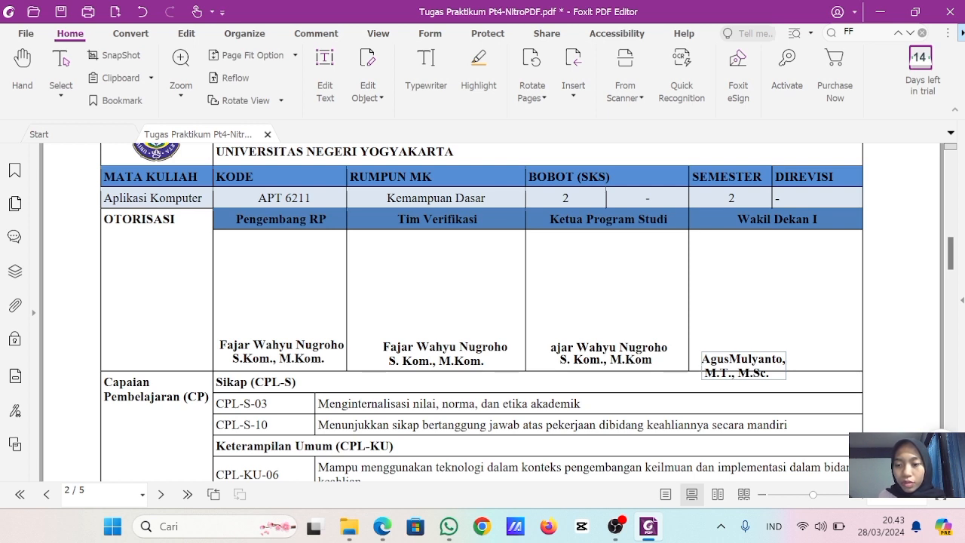
click(813, 347)
click(774, 375)
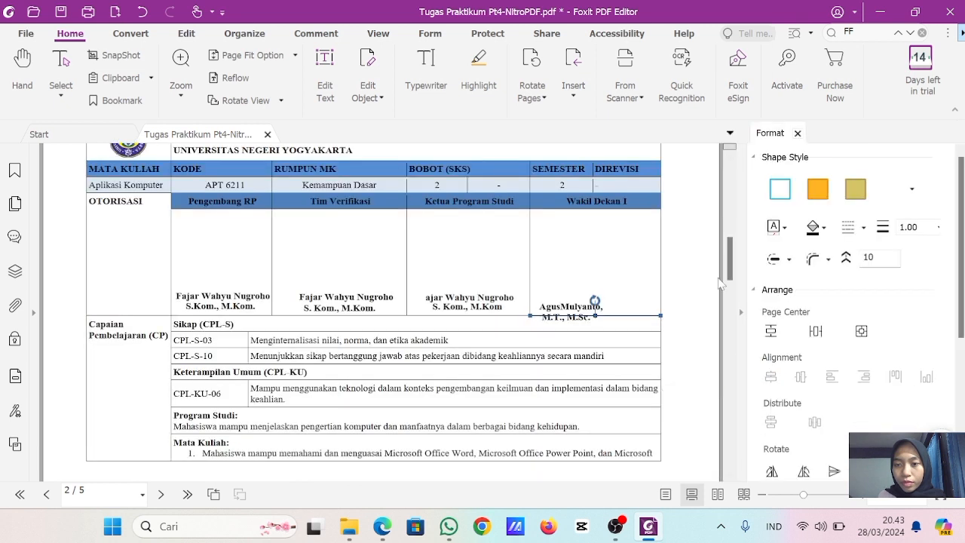
click(796, 133)
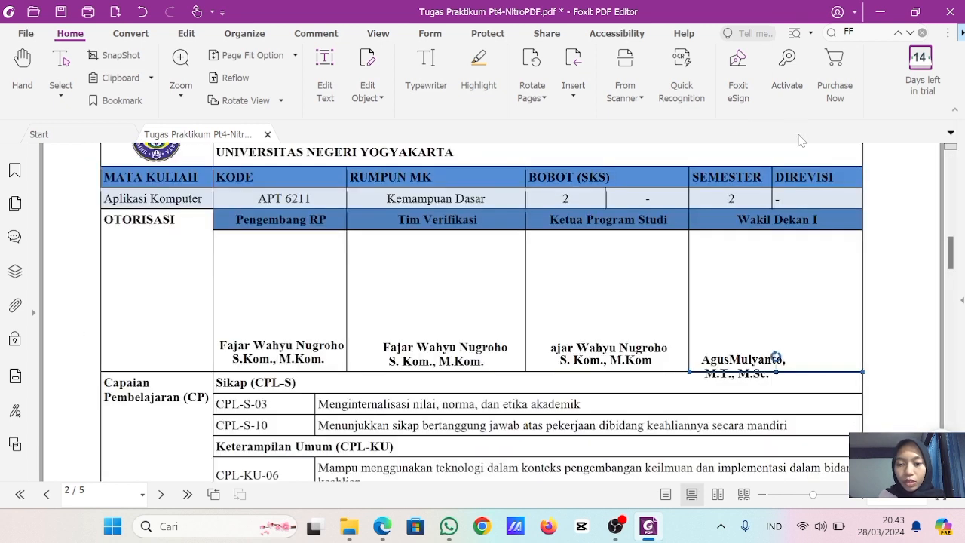
- Move the Wakil Dekan I name up and inward in its cell, and place the M.T., M.Sc. line directly beneath it
drag(721, 358, 747, 351)
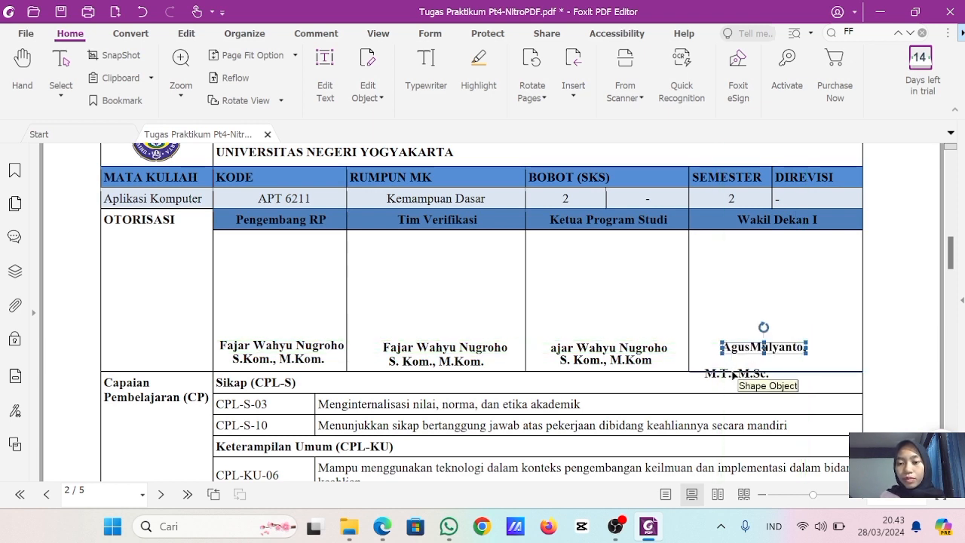
click(732, 373)
click(797, 132)
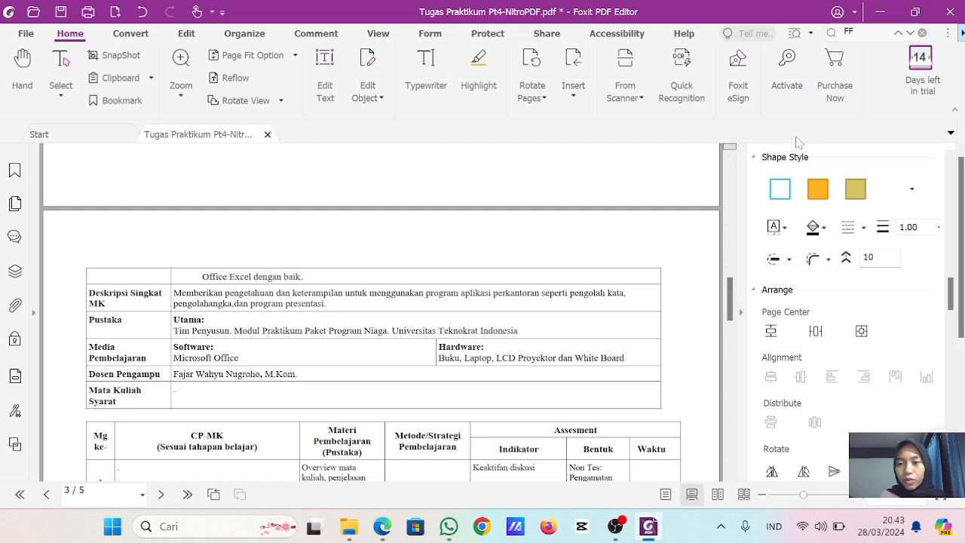
scroll(737, 277, up, 5)
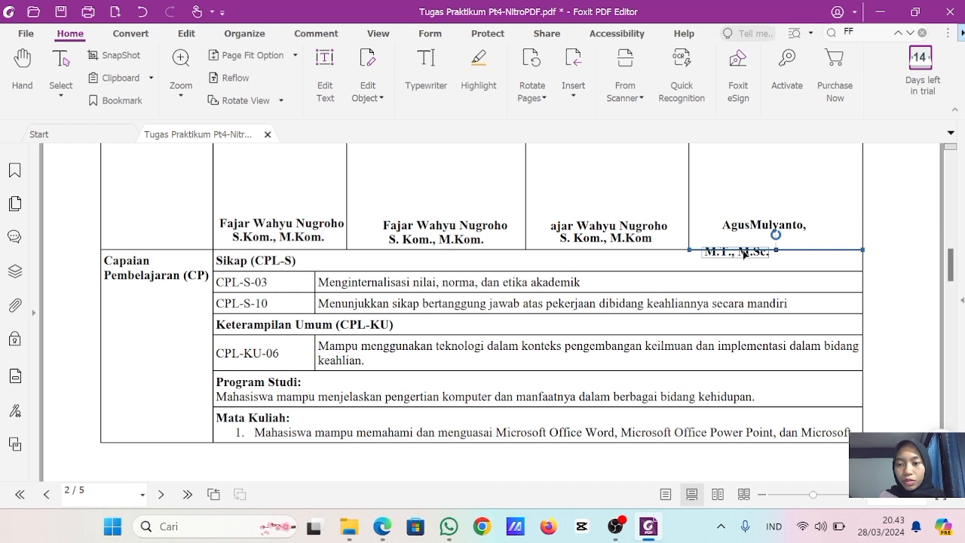
drag(746, 254, 774, 232)
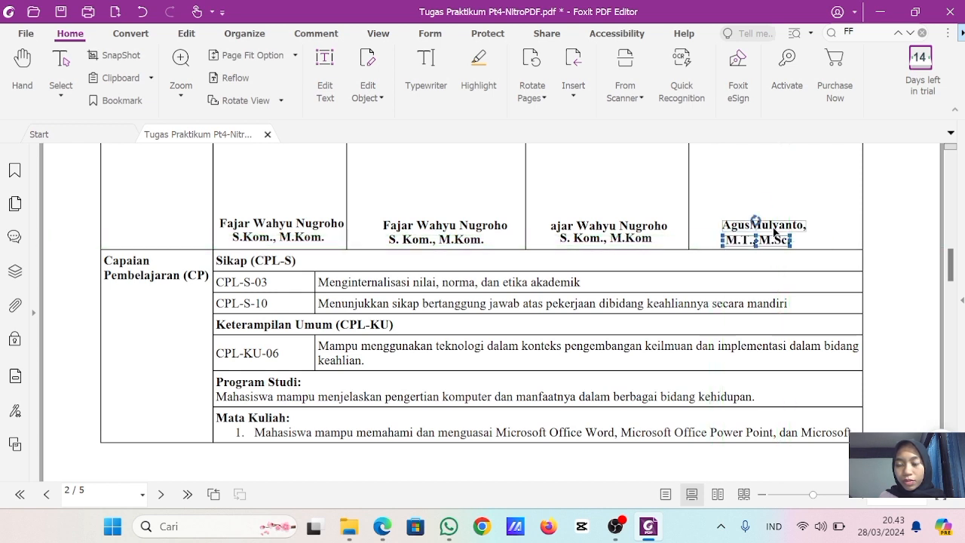
- Replace the Wakil Dekan I name with the name copied from the Ketua Program Studi cell, keeping the trailing comma
click(774, 226)
double_click(651, 226)
drag(668, 226, 547, 234)
key(ctrl+c)
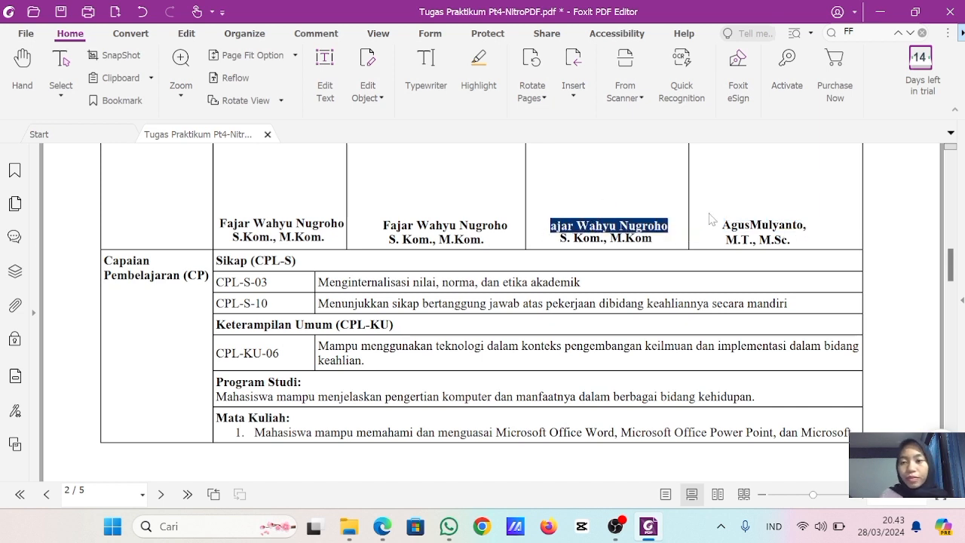
click(756, 224)
double_click(759, 225)
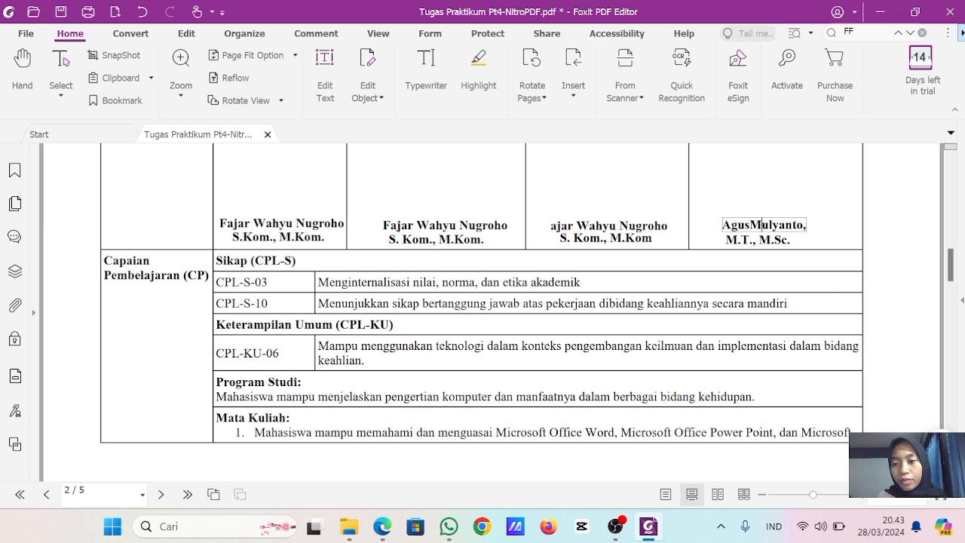
double_click(759, 225)
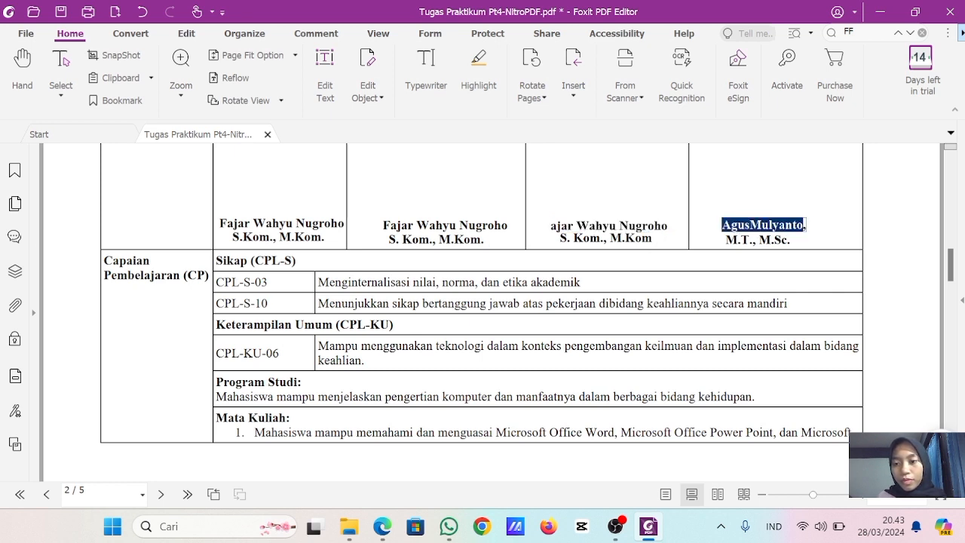
key(ctrl+v)
- Replace the degrees in the Wakil Dekan I cell with S. Kom., M.Kom copied from the Ketua Program Studi cell
click(746, 237)
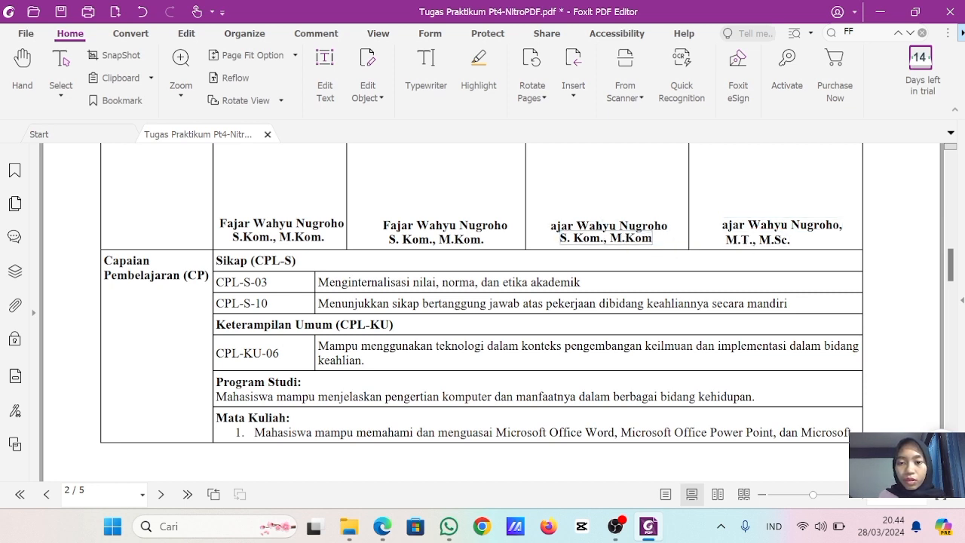
drag(652, 239, 560, 238)
key(ctrl+c)
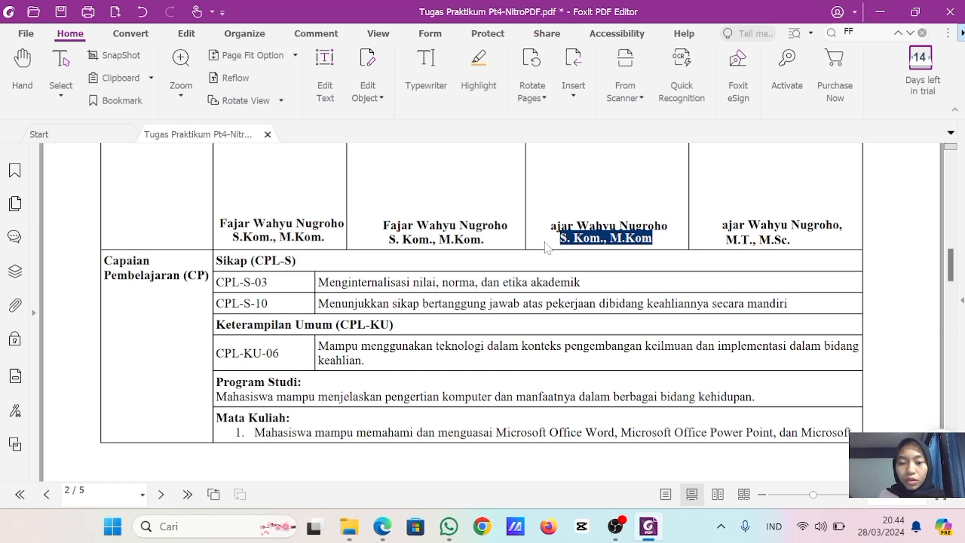
click(769, 240)
double_click(767, 239)
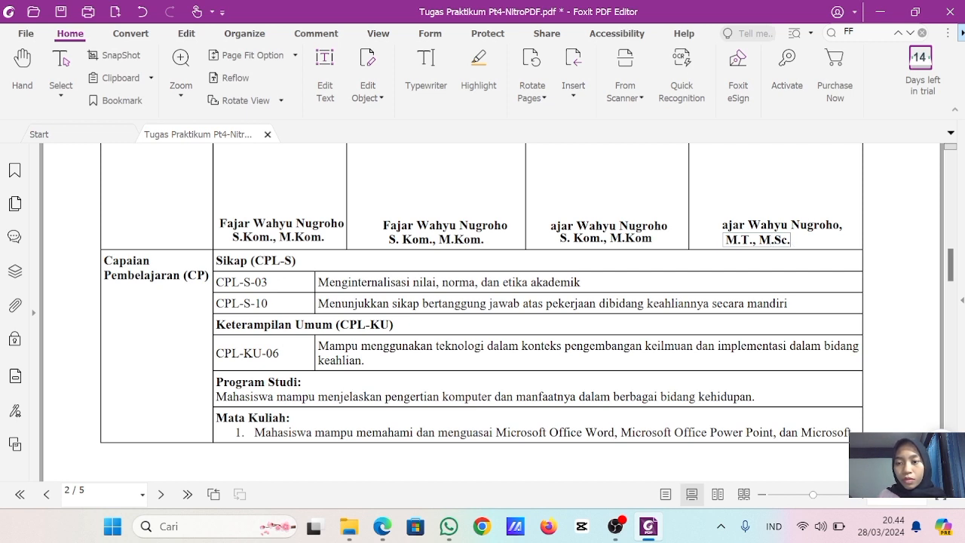
drag(790, 239, 712, 240)
key(ctrl+v)
- Insert the missing initial F at the start of the names in the Wakil Dekan I and Ketua Program Studi cells
click(728, 225)
click(728, 226)
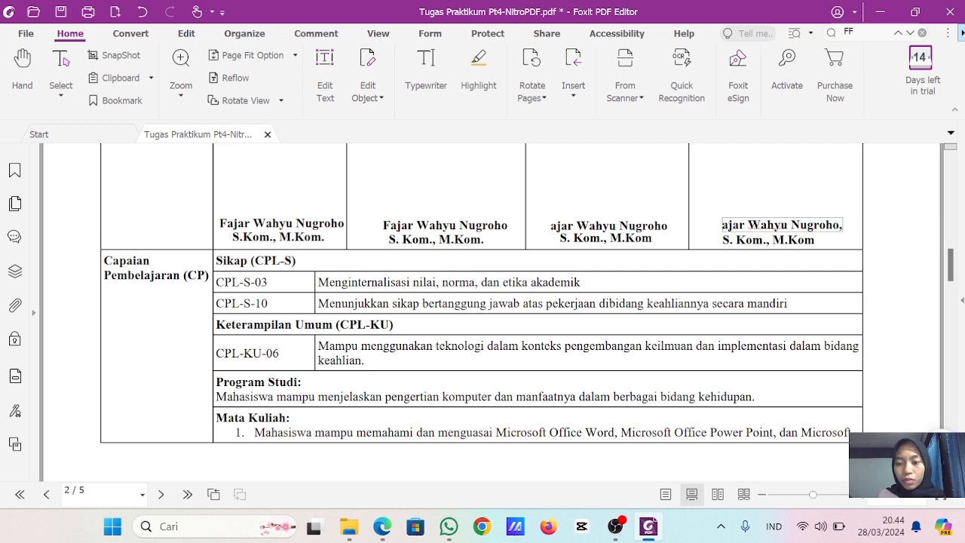
text(F)
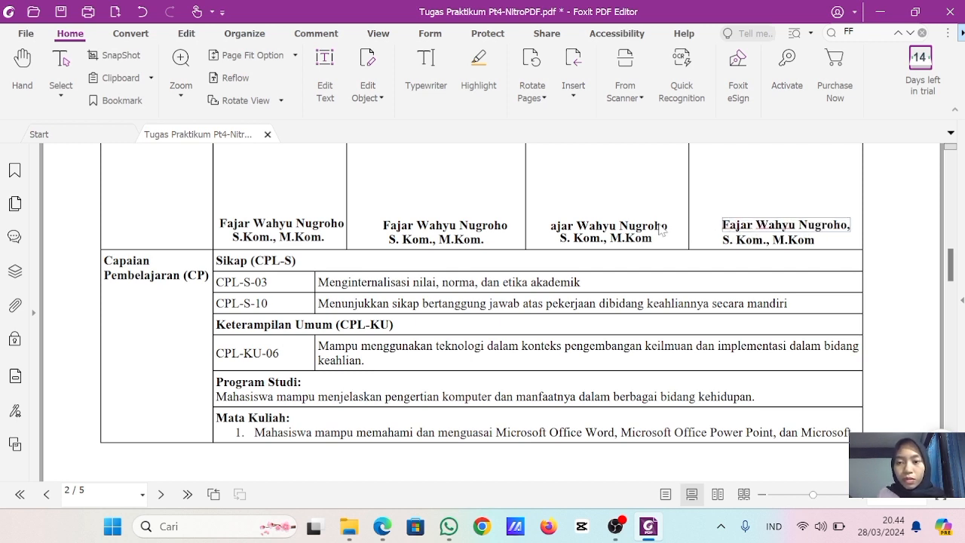
click(594, 225)
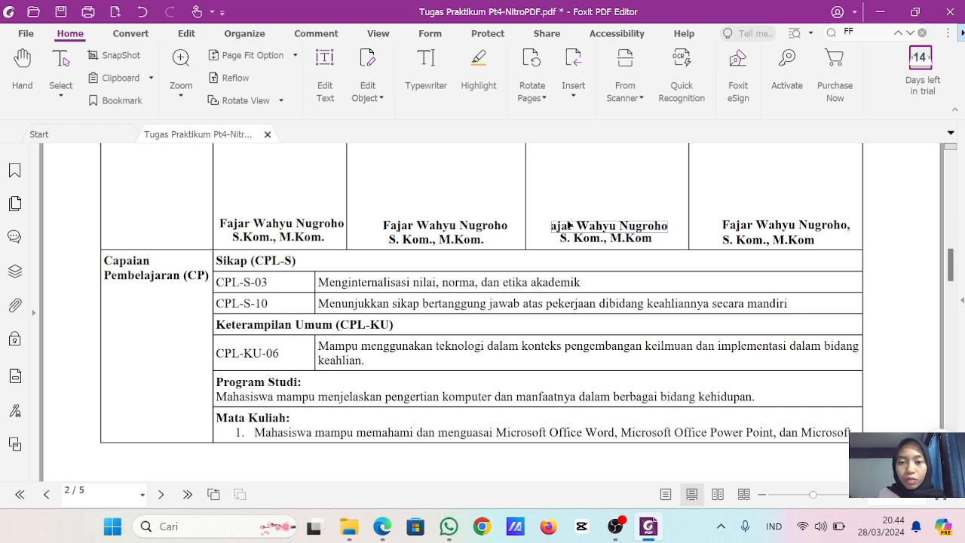
click(551, 226)
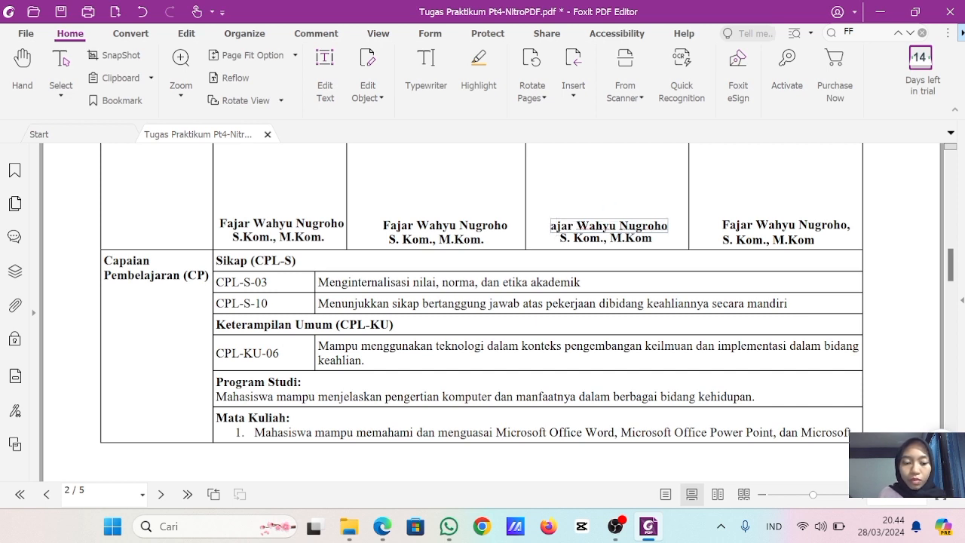
text(F)
click(558, 209)
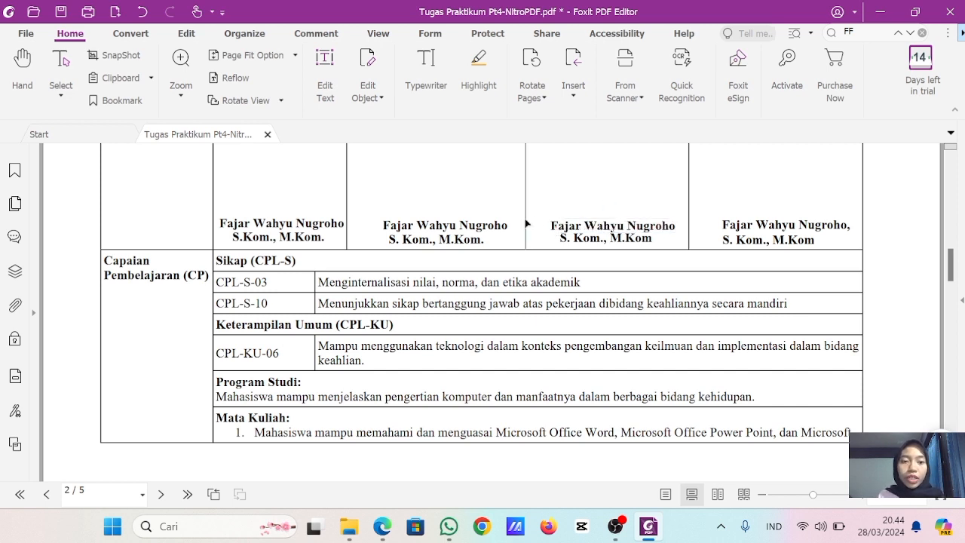
- Check the four signature cells and the Capaian Pembelajaran section, continuing to the course description on page 3
scroll(453, 226, up, 2)
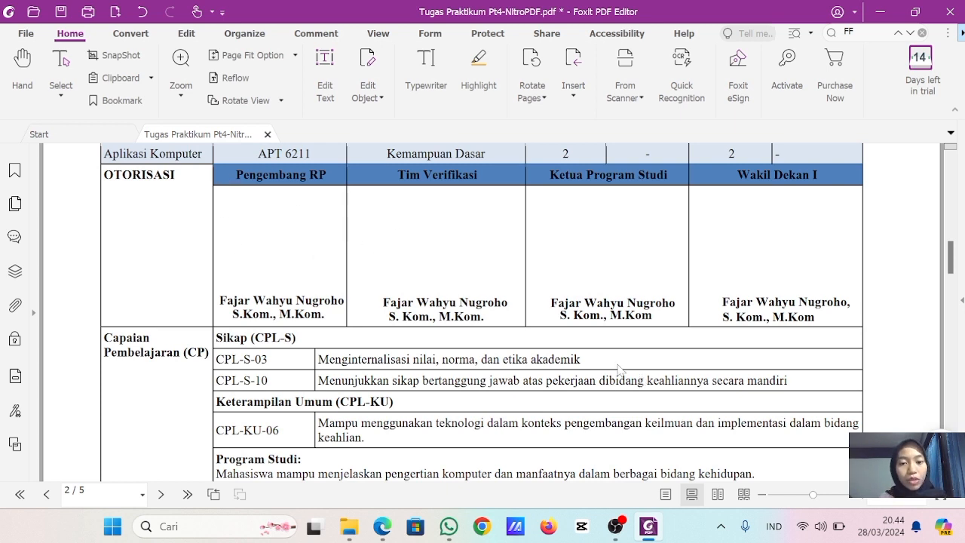
scroll(560, 338, down, 1)
scroll(560, 338, down, 3)
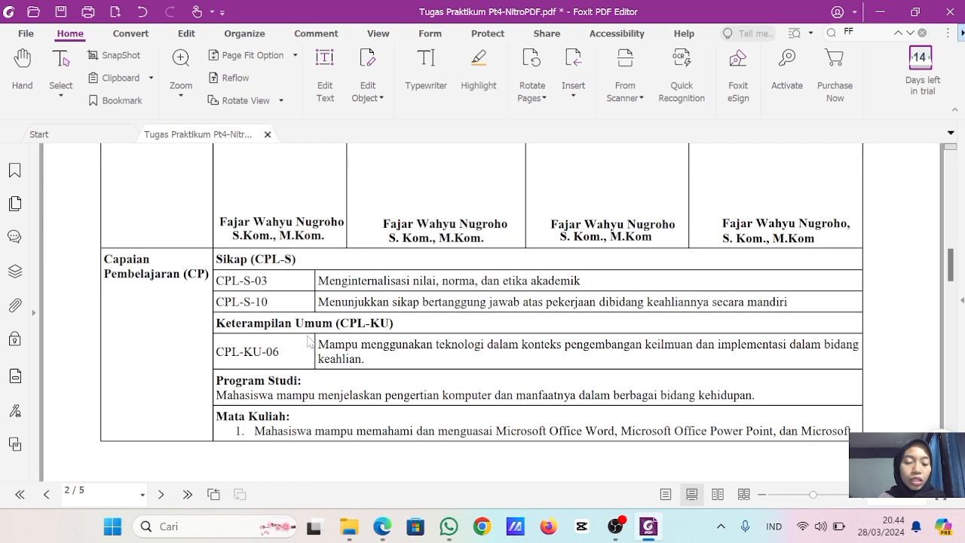
scroll(249, 355, down, 2)
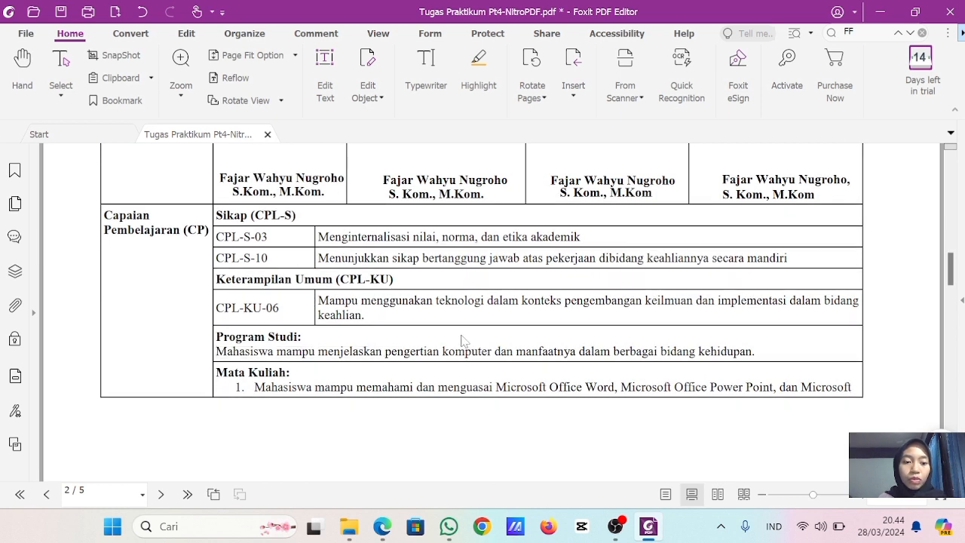
scroll(324, 394, down, 2)
scroll(324, 394, up, 10)
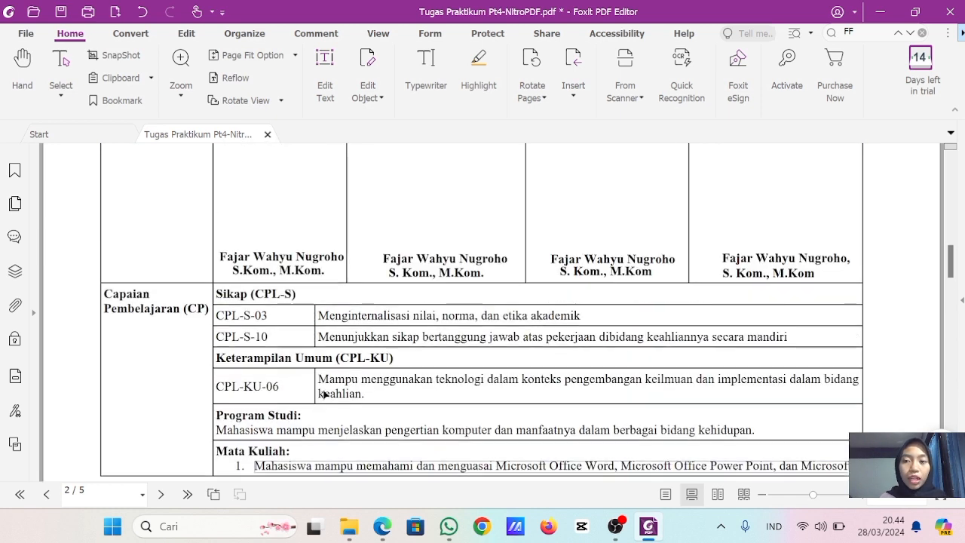
scroll(324, 394, down, 10)
scroll(324, 395, down, 5)
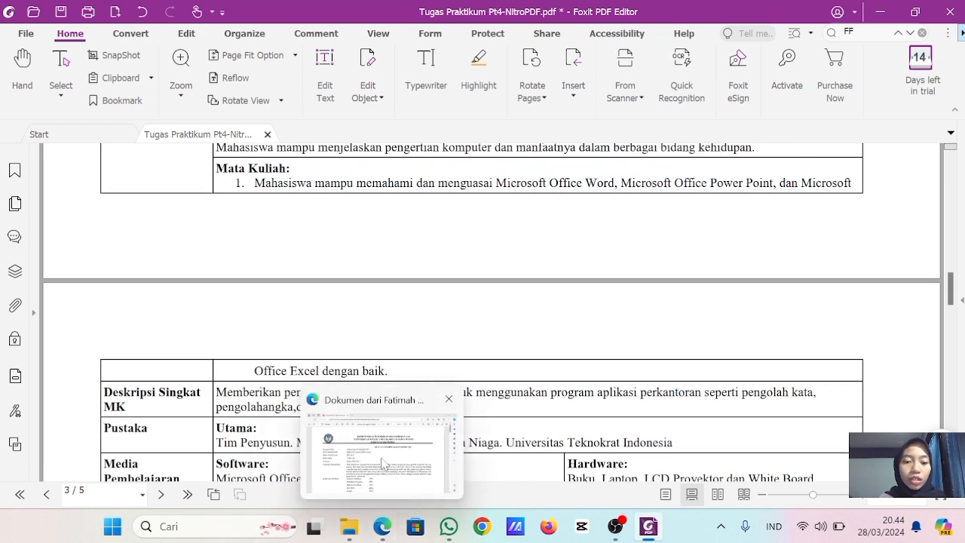
- Switch to the reference RPS in Edge and examine its course details, references and weekly meeting table
click(382, 526)
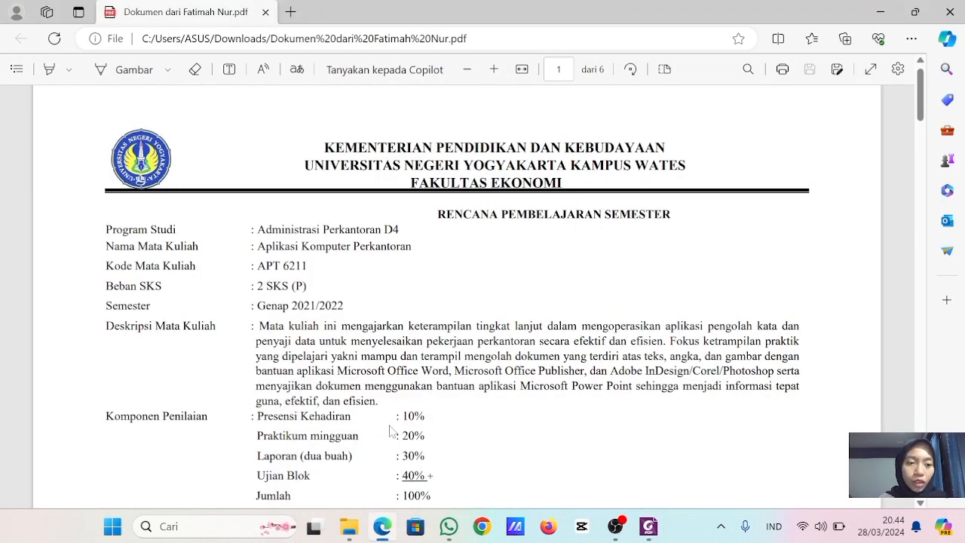
scroll(456, 294, down, 7)
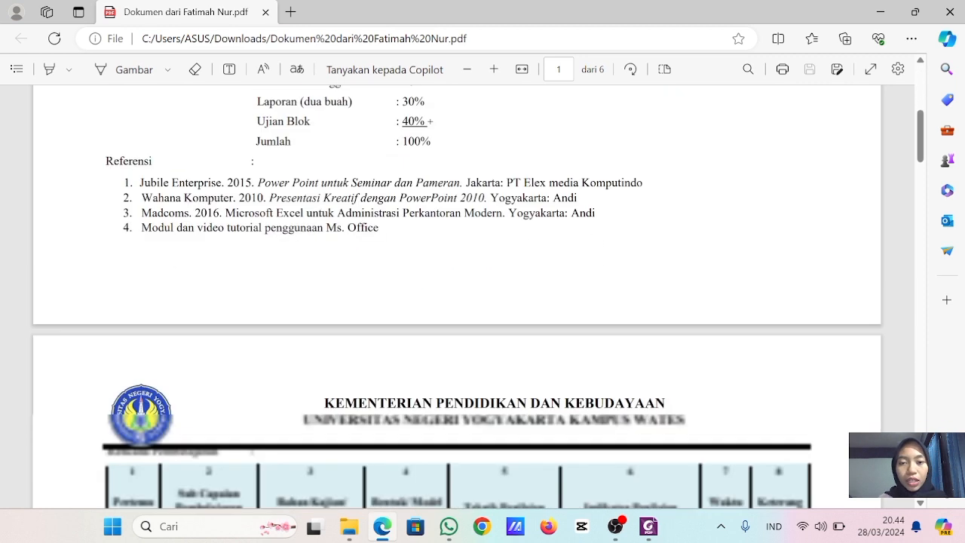
scroll(455, 294, down, 3)
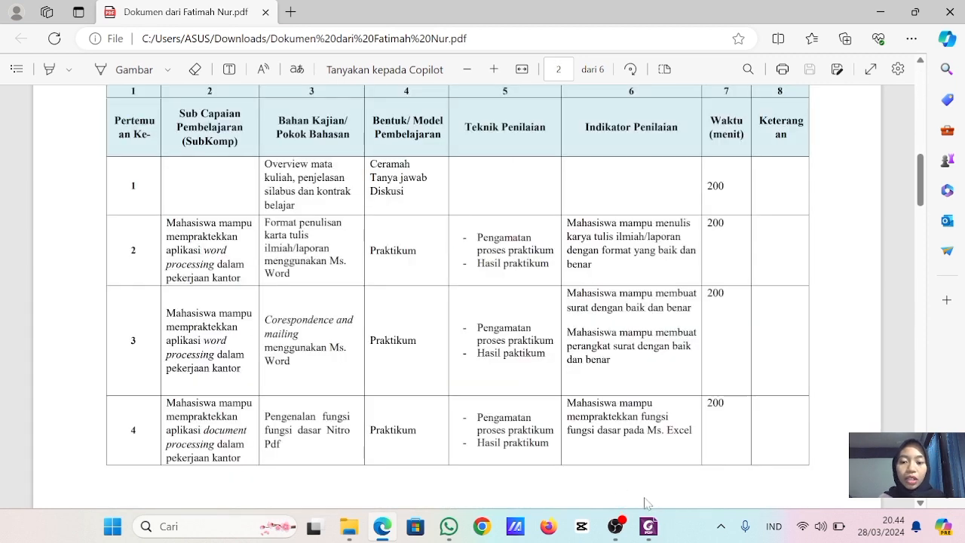
- Return to the edited RPS in Foxit PDF Editor and review the signature table and the cover page
mouse_move(615, 526)
click(622, 452)
mouse_move(648, 526)
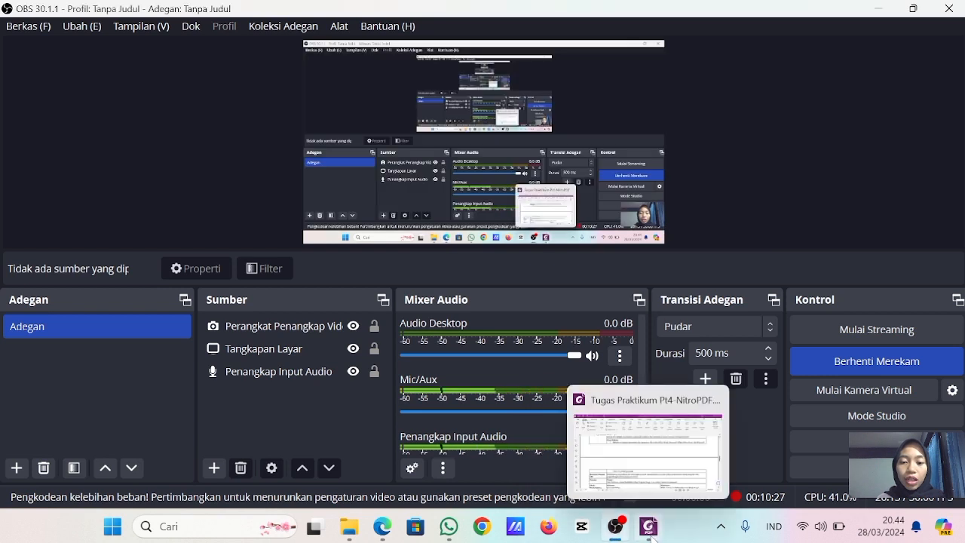
click(648, 445)
scroll(549, 334, up, 10)
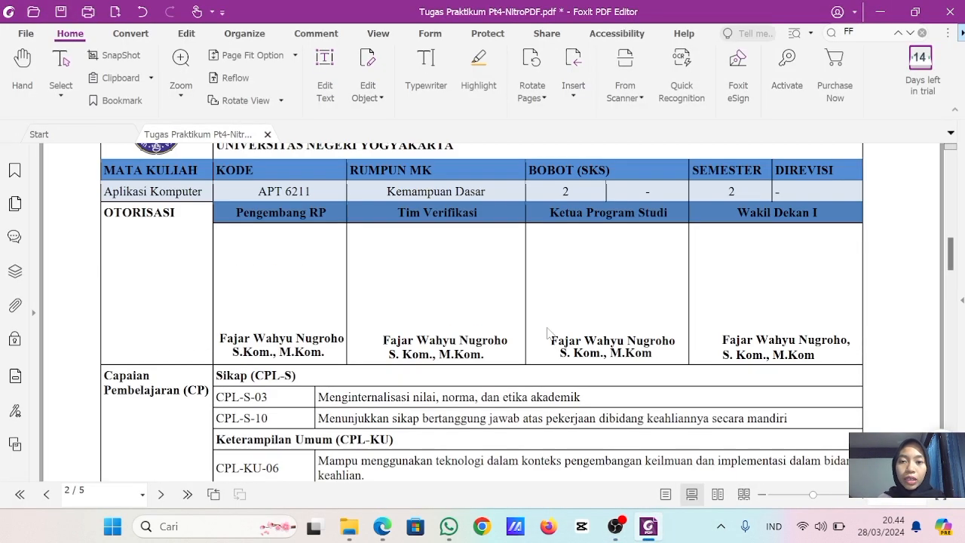
scroll(549, 334, up, 5)
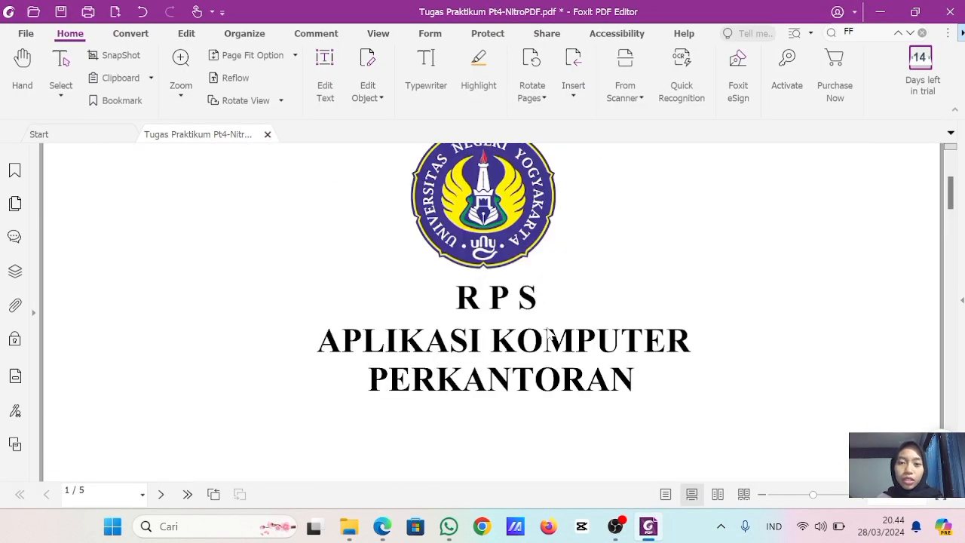